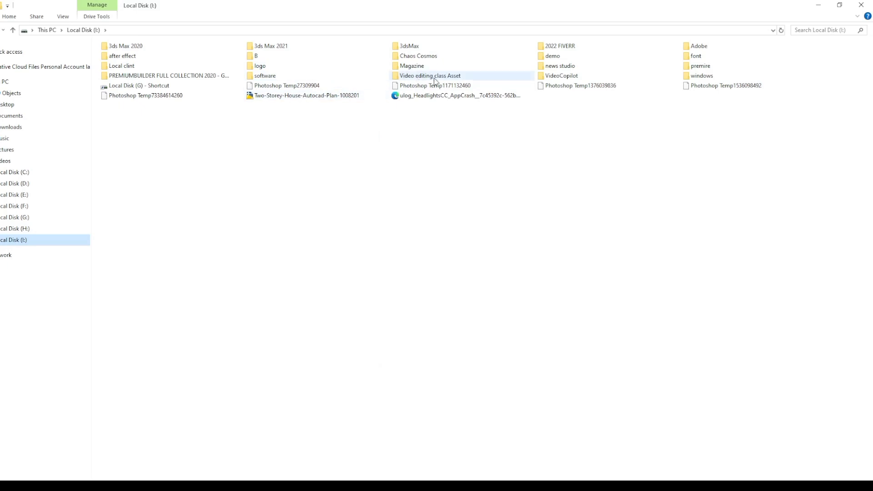
Open the Video Editing Online Course Outline PDF from the Video editing class Asset folder and read the Class # 4 audio topics
double_click(437, 79)
scroll(493, 147, down, 6)
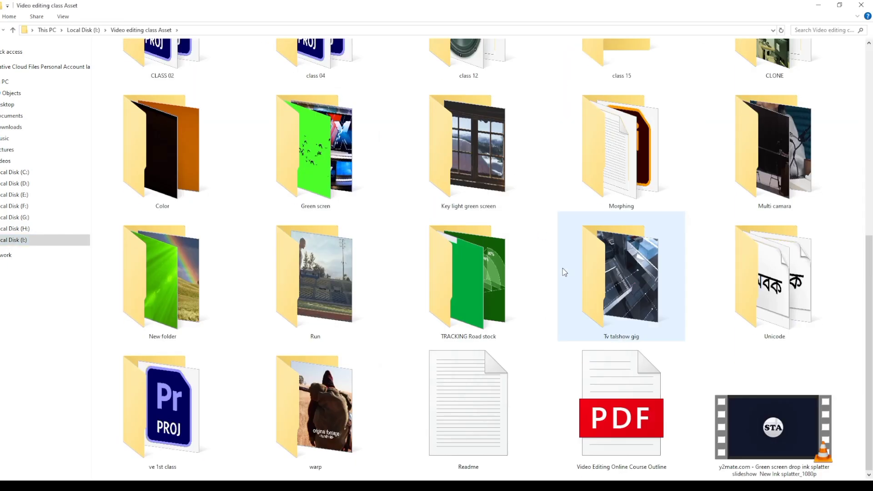
double_click(613, 394)
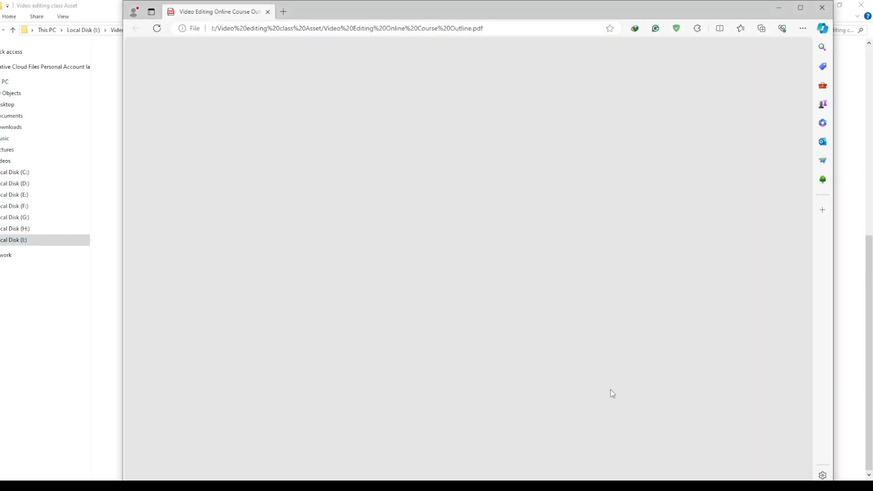
scroll(566, 220, down, 3)
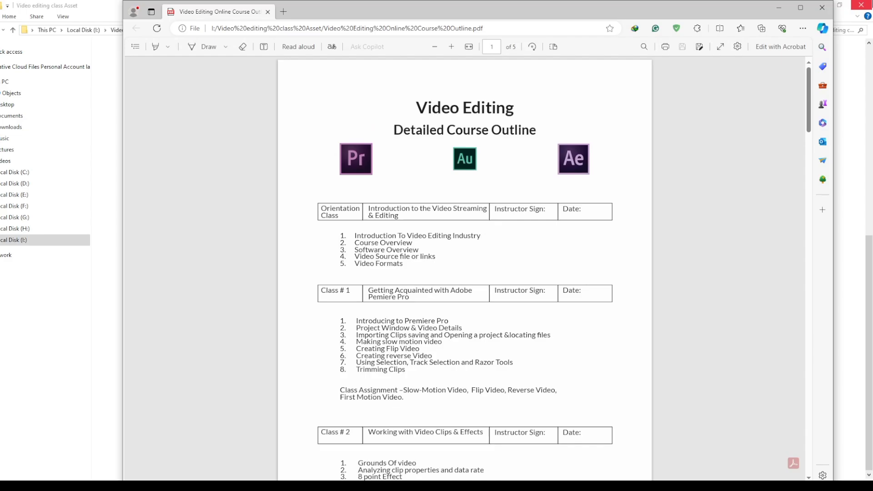
click(801, 8)
scroll(470, 264, down, 15)
scroll(470, 268, down, 6)
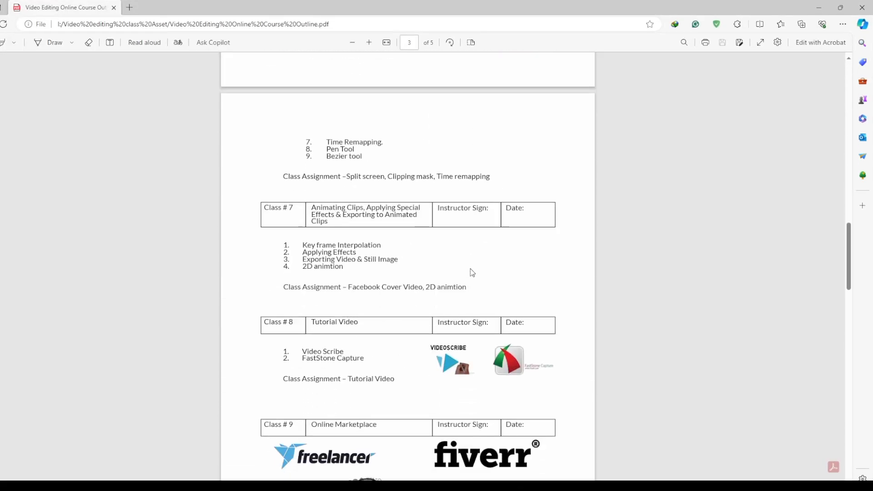
scroll(470, 269, up, 9)
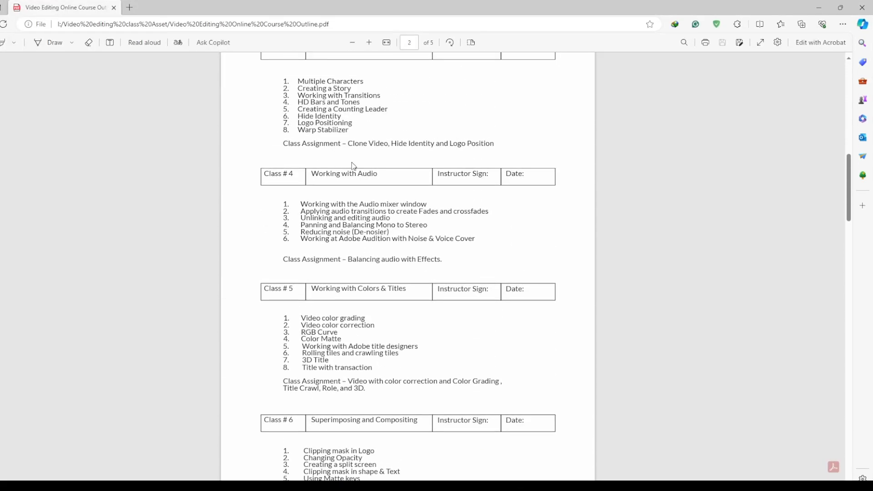
drag(378, 173, 312, 174)
Switch to Premiere Pro and create a new project named AUDIO
key(alt+Tab)
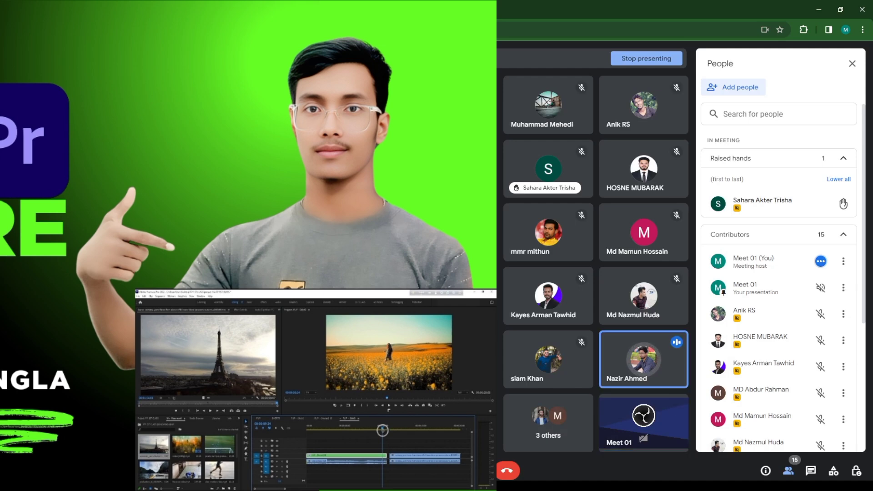
key(alt+Tab)
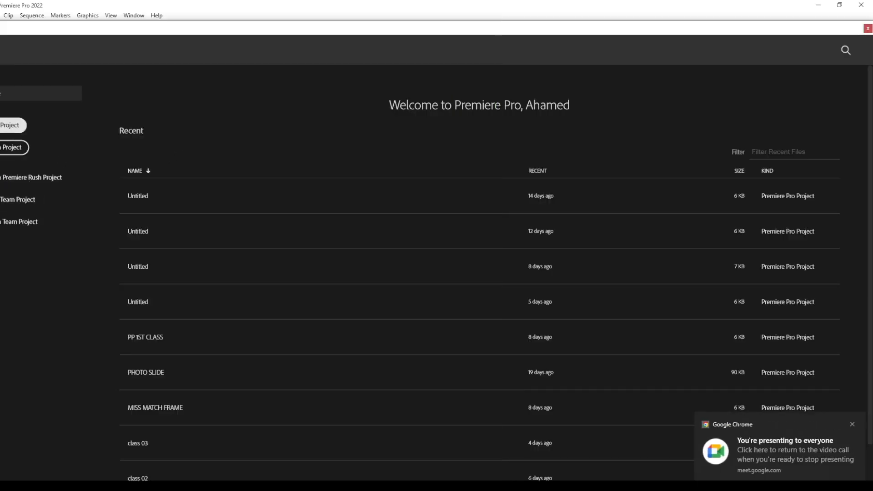
click(7, 126)
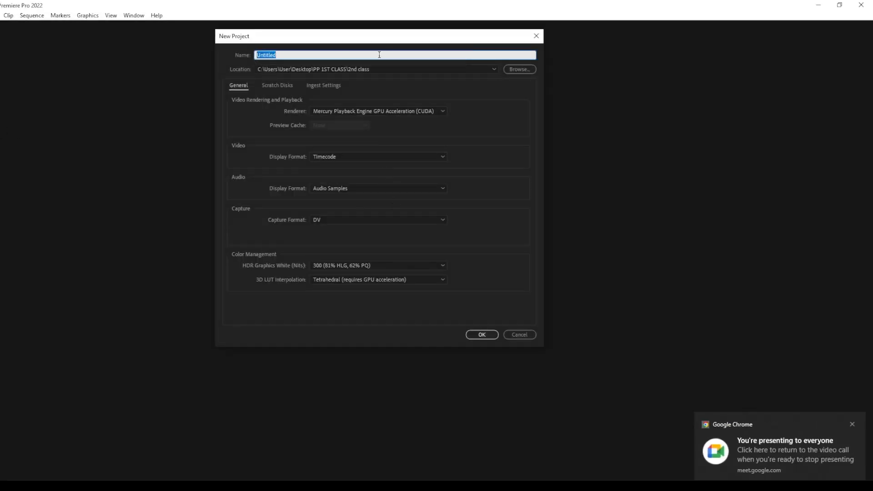
key(BackSpace)
text(c)
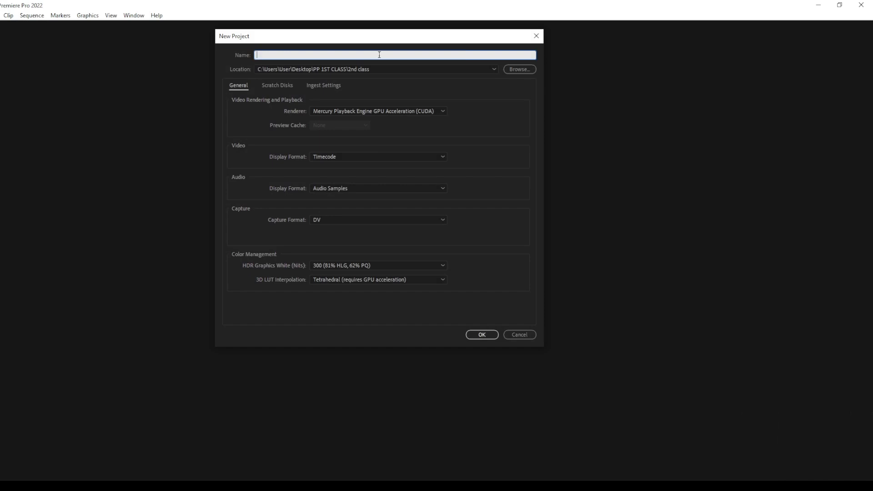
text(Crea)
key(BackSpace)
key(BackSpace)
key(BackSpace)
key(BackSpace)
text(AUDIO)
click(485, 334)
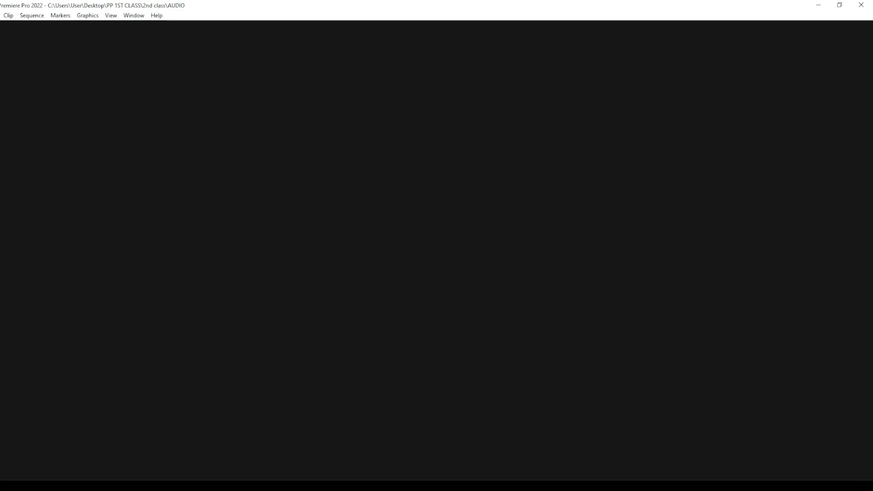
Switch to File Explorer and look through the Video editing class Asset folder for source footage
click(213, 486)
scroll(351, 320, up, 5)
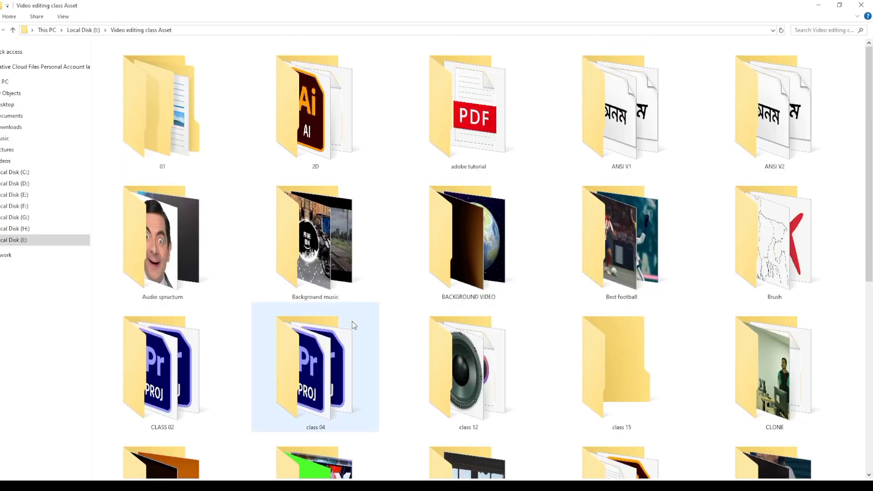
scroll(352, 321, down, 5)
click(536, 486)
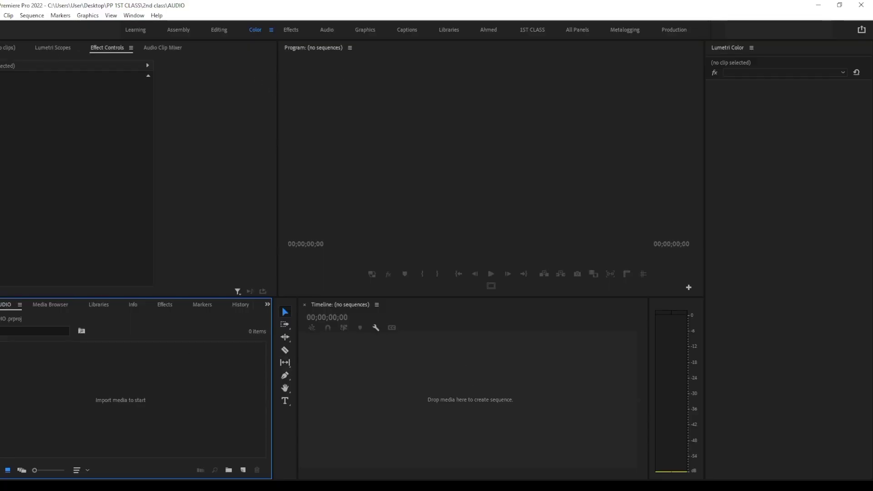
key(alt+Tab)
scroll(370, 277, up, 5)
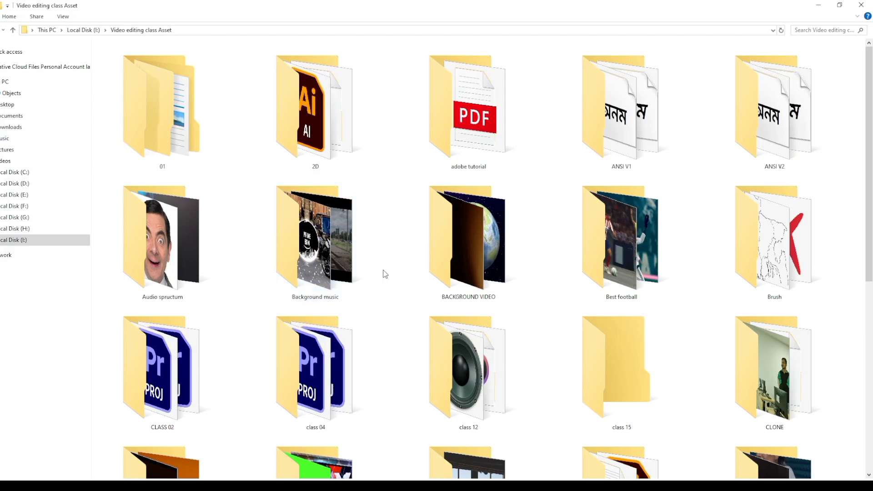
scroll(537, 305, down, 5)
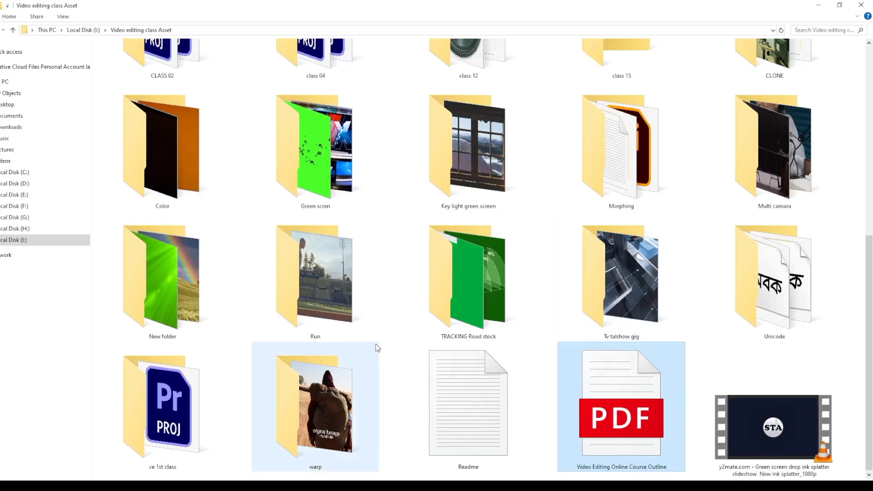
scroll(790, 229, up, 3)
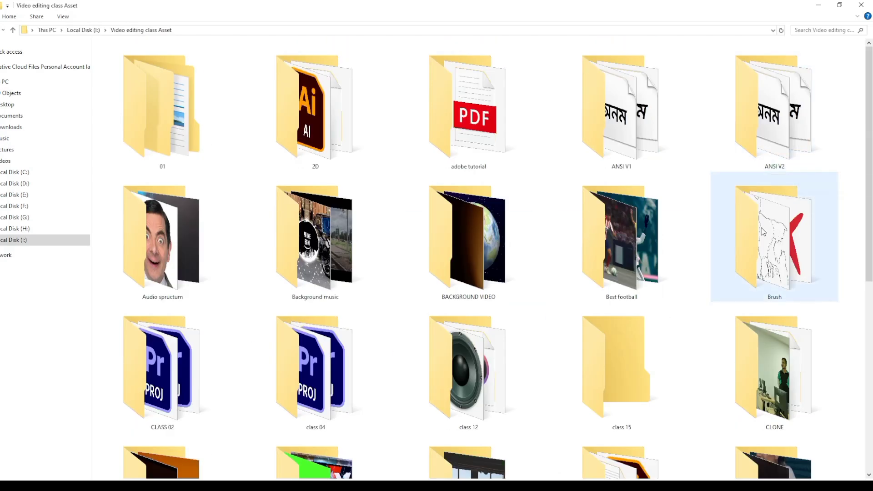
scroll(763, 232, down, 3)
scroll(401, 272, down, 2)
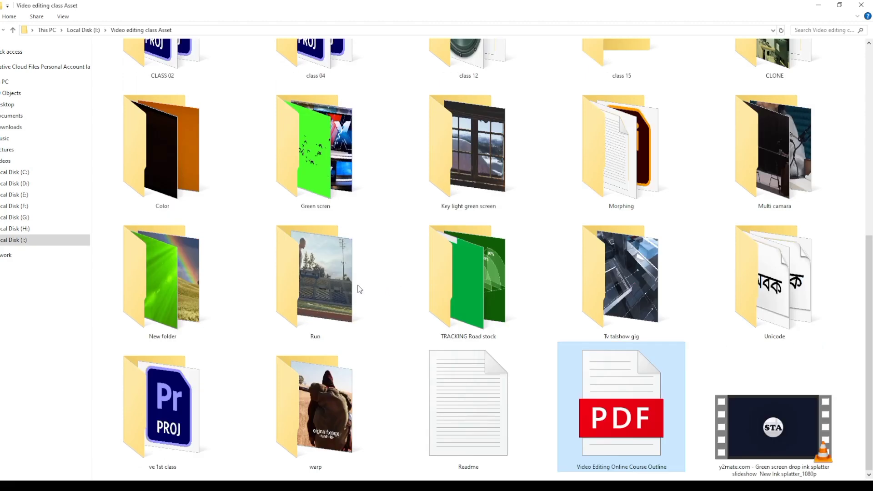
scroll(328, 255, up, 5)
scroll(300, 224, down, 5)
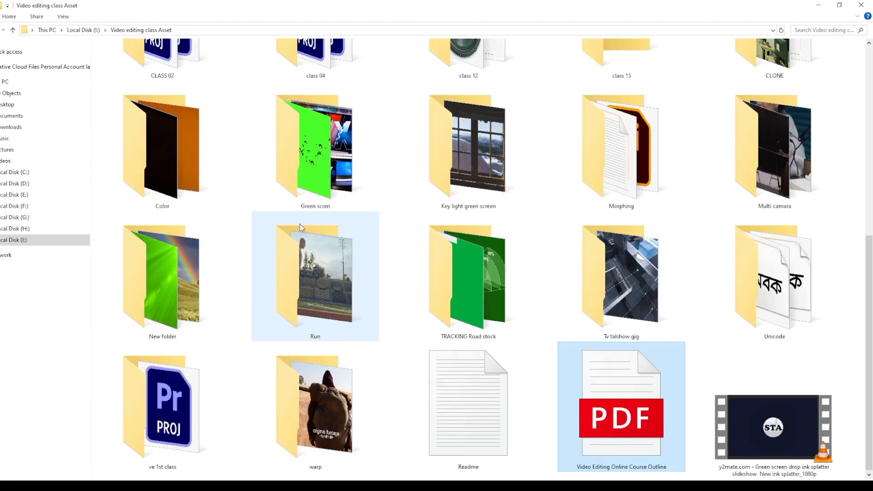
scroll(495, 226, up, 5)
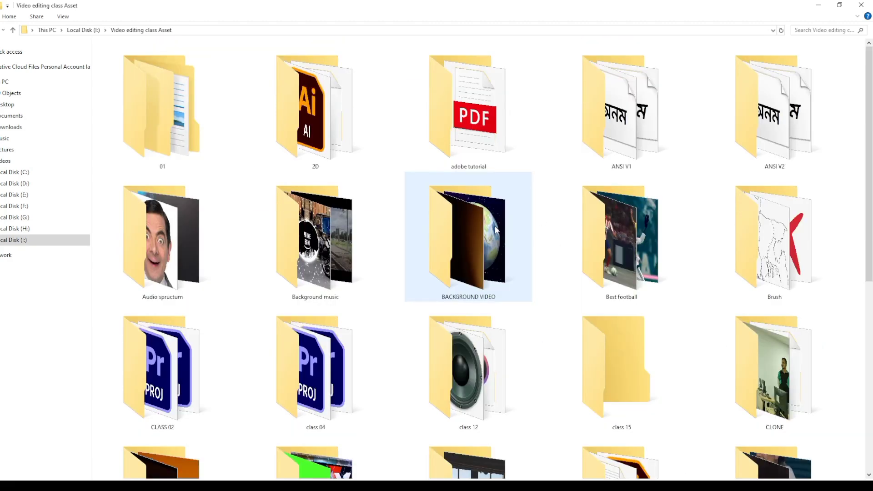
scroll(282, 263, down, 5)
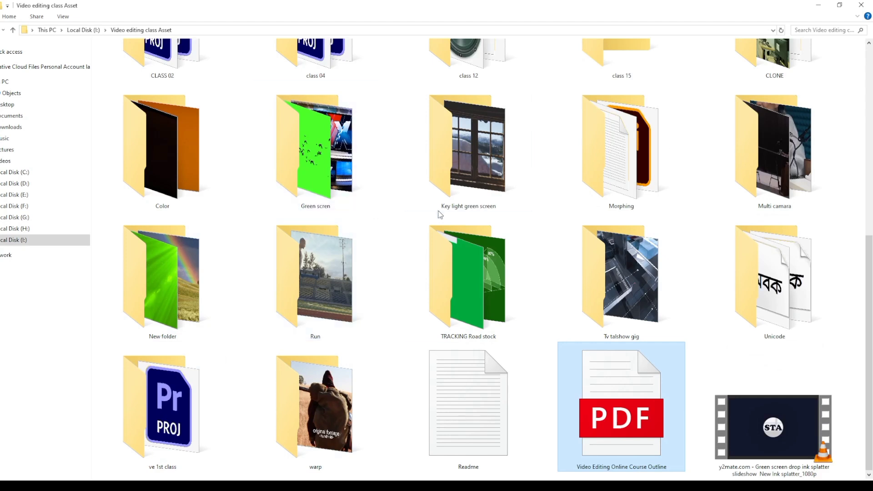
Import the MVI_3218 and MVI_7792 (1) videos from the Green scren folder into the Premiere Pro project
double_click(315, 151)
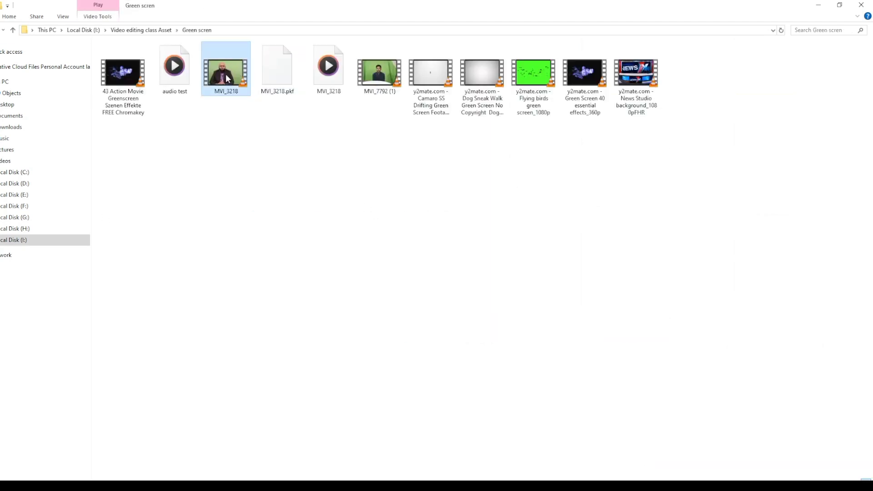
ctrl+click(377, 82)
drag(377, 82, 469, 490)
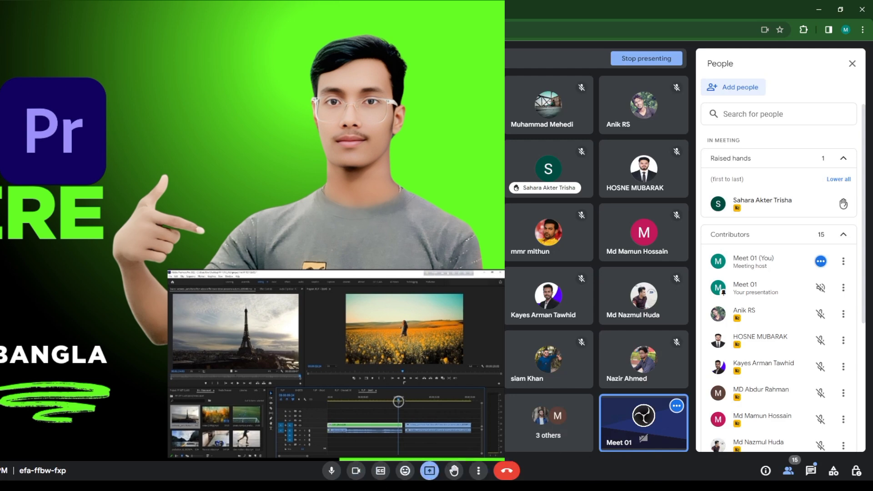
click(469, 490)
drag(380, 82, 190, 411)
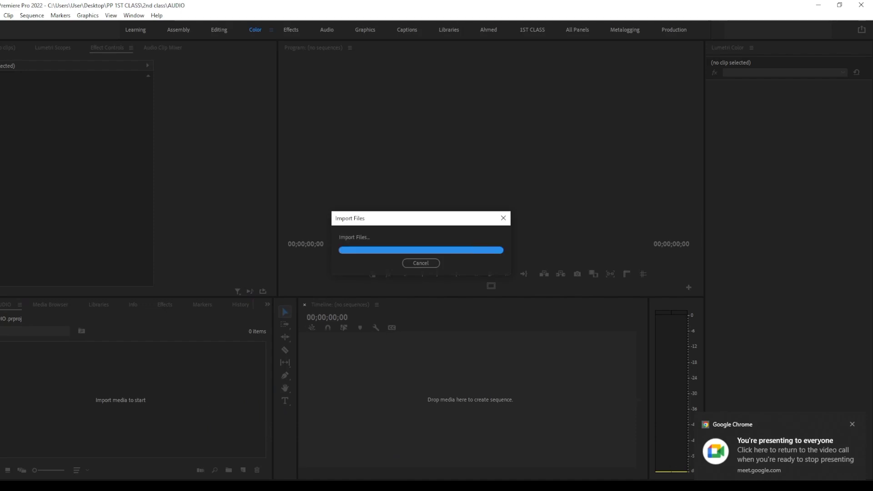
click(221, 419)
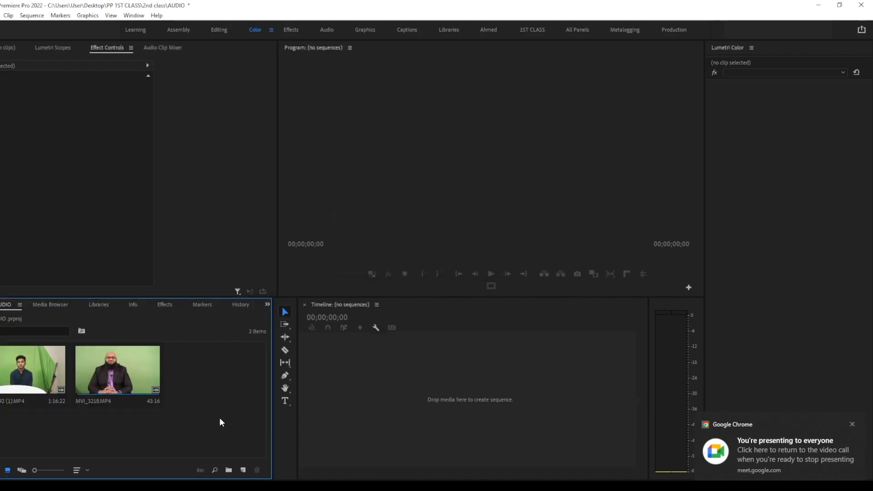
Open MVI_3218.MP4 in the Source Monitor and play its first few seconds
double_click(98, 383)
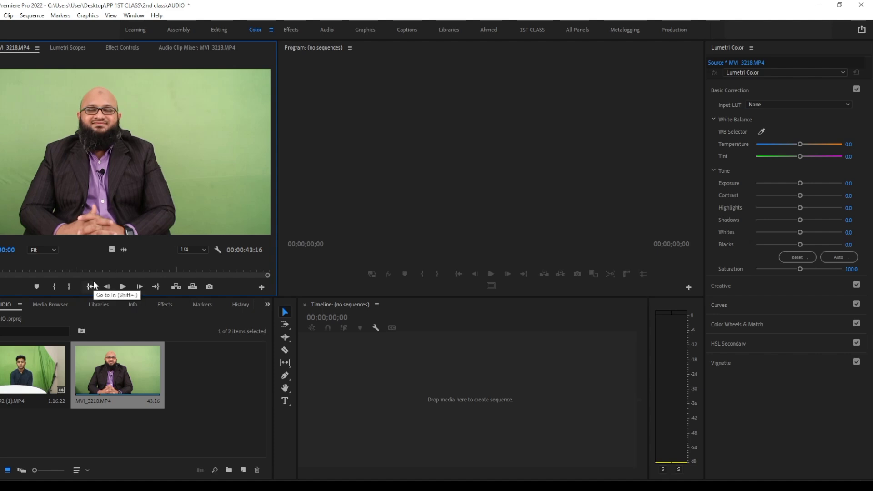
key(space)
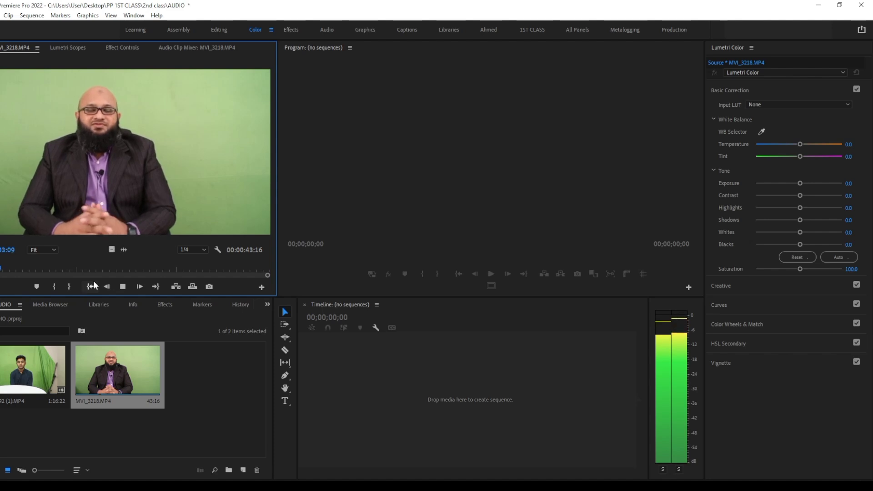
key(space)
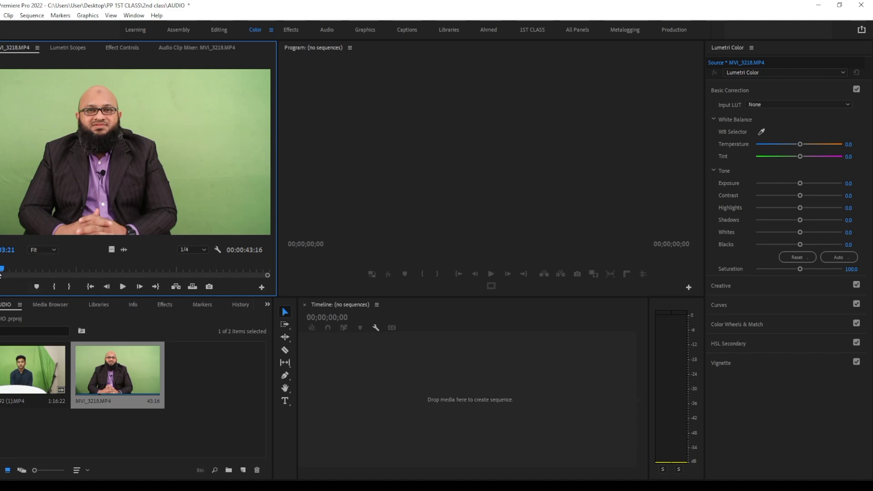
Mark in and out points for a 00:00:27:19 section of MVI_3218.MP4 and create a sequence from it in the empty timeline
drag(0, 274, 188, 266)
key(i)
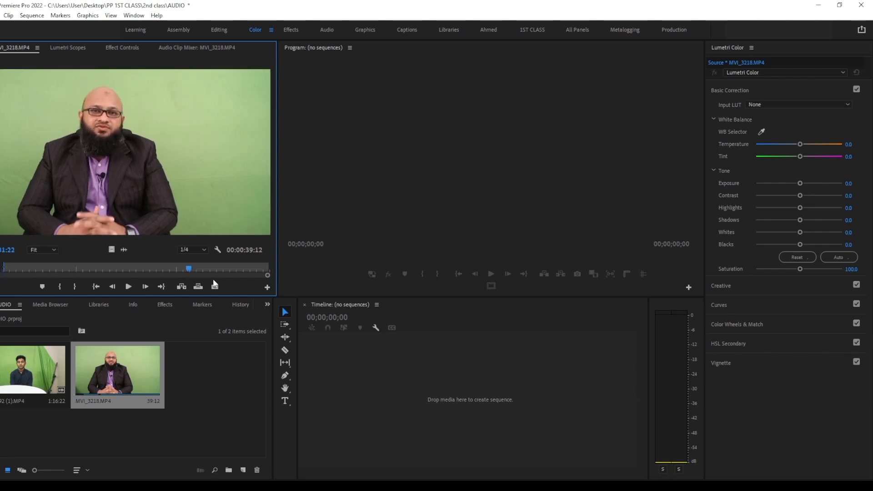
key(o)
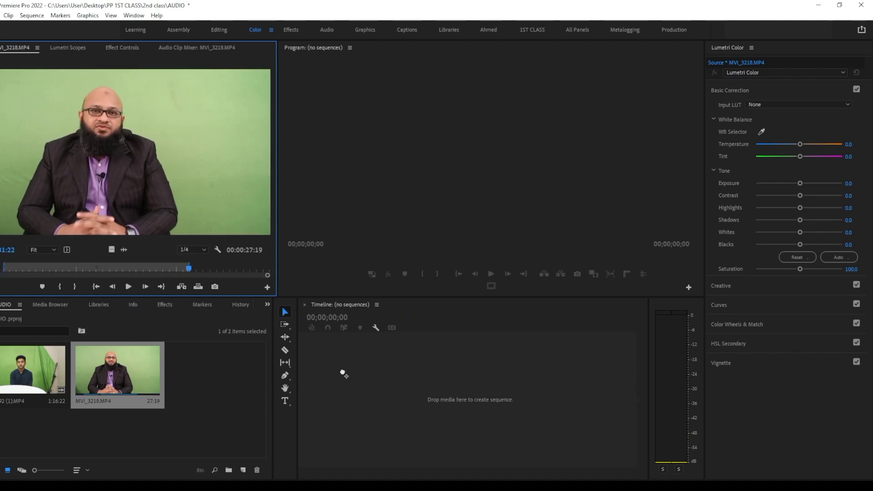
drag(344, 373, 531, 367)
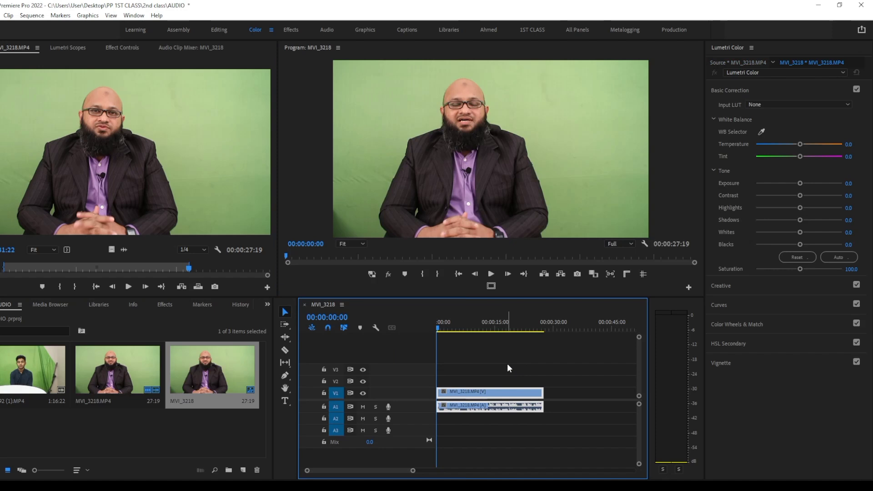
Play the start of the sequence and increase the height of audio track A1 to enlarge its waveform
key(space)
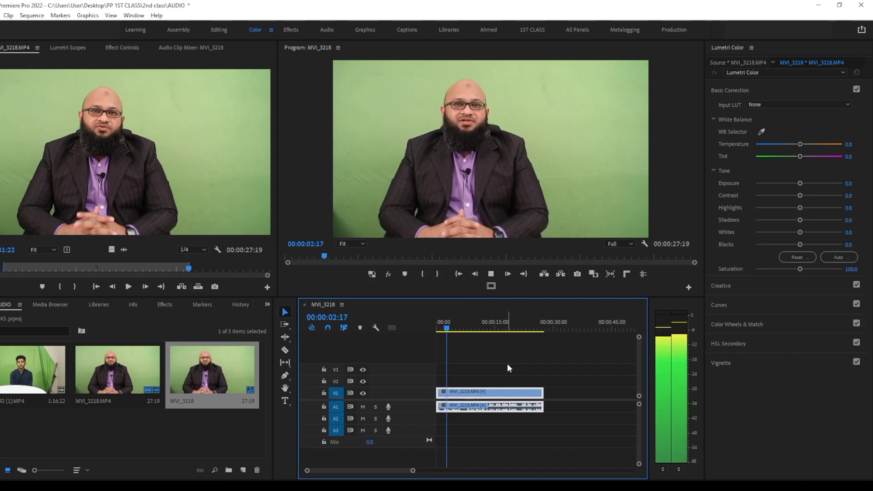
key(space)
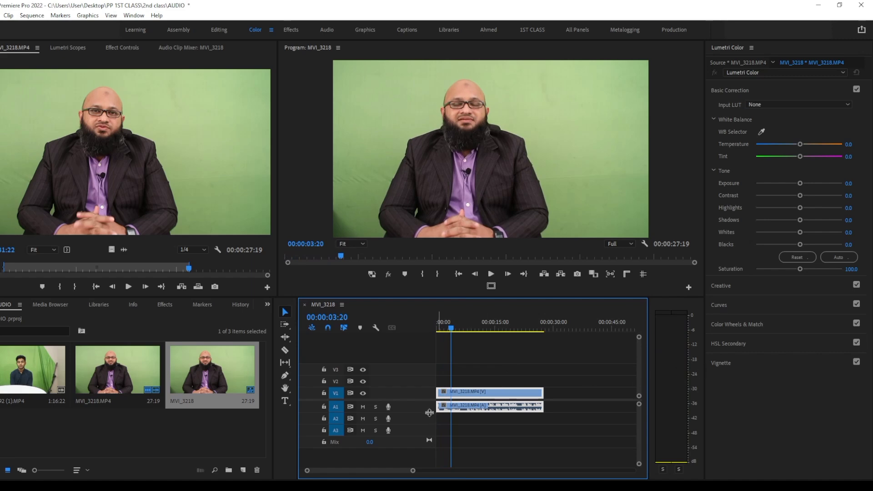
drag(429, 412, 429, 423)
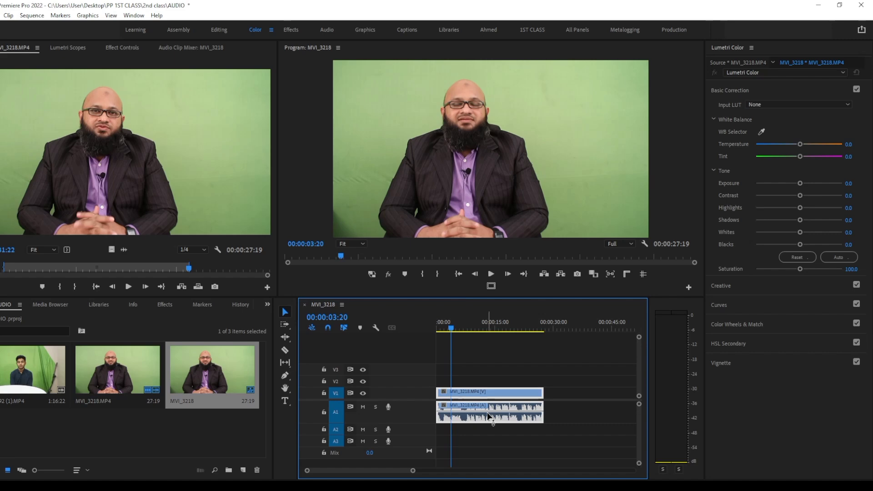
Play a short part of the sequence while checking its levels on the audio meters
click(689, 306)
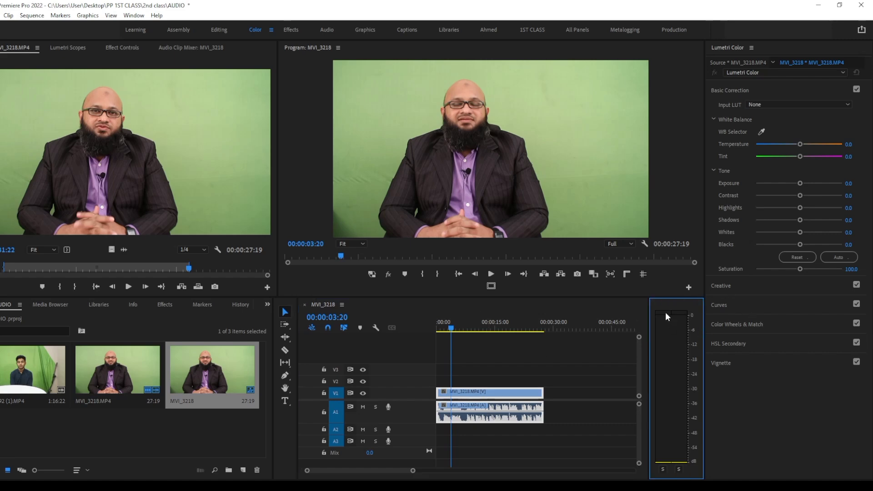
key(space)
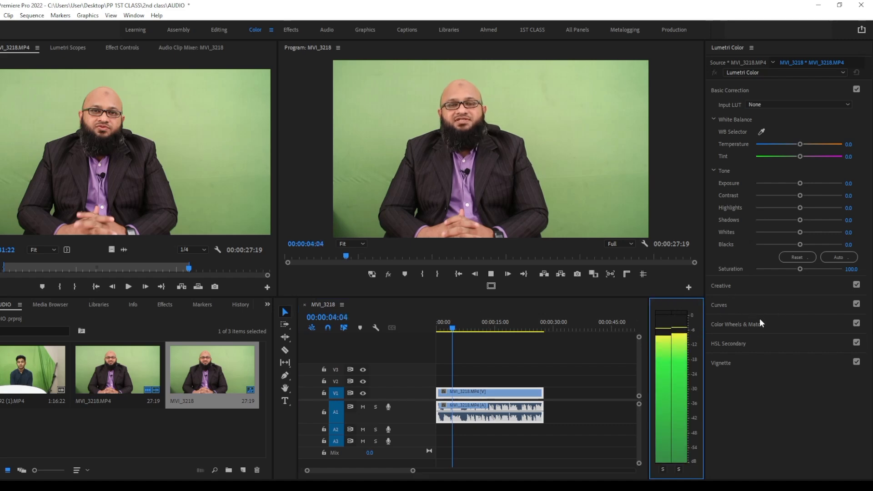
key(space)
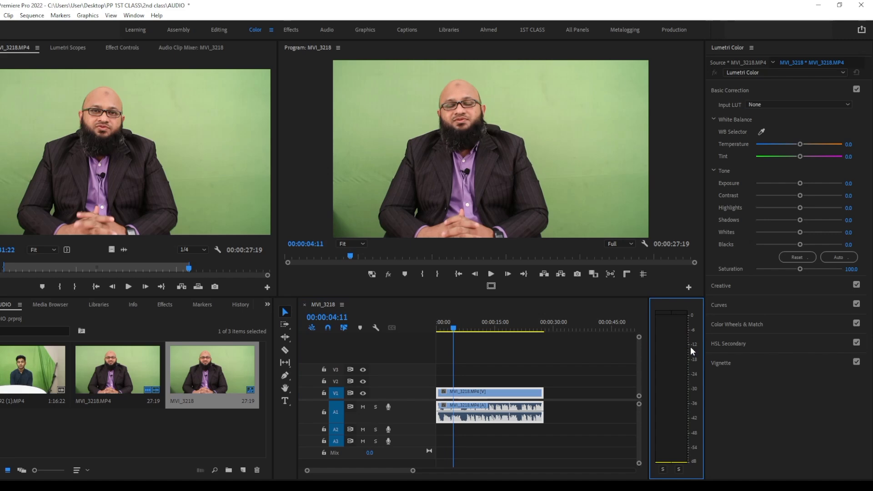
Play several short parts of the sequence while checking its levels against the dB scale of the audio meters
key(space)
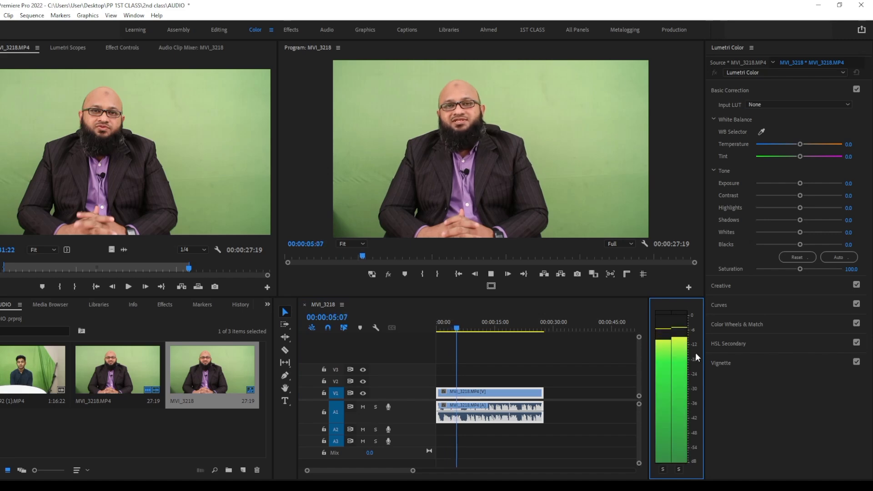
key(space)
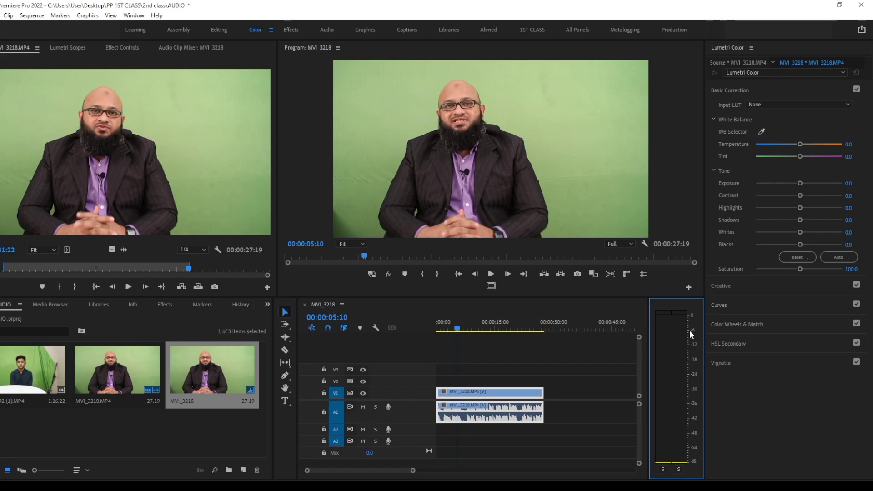
key(space)
key(space)
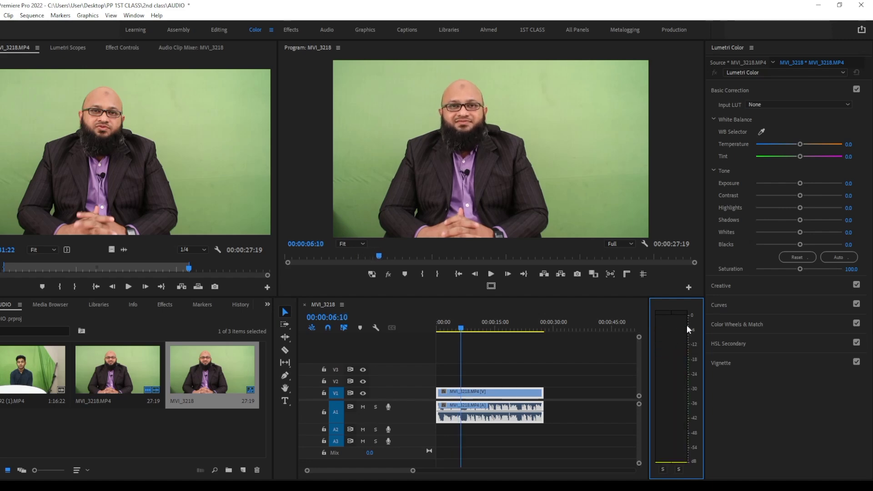
key(space)
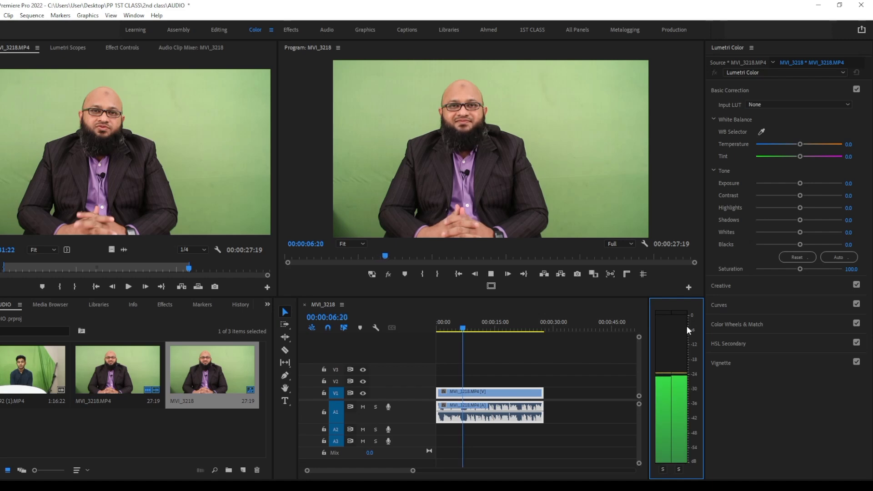
key(space)
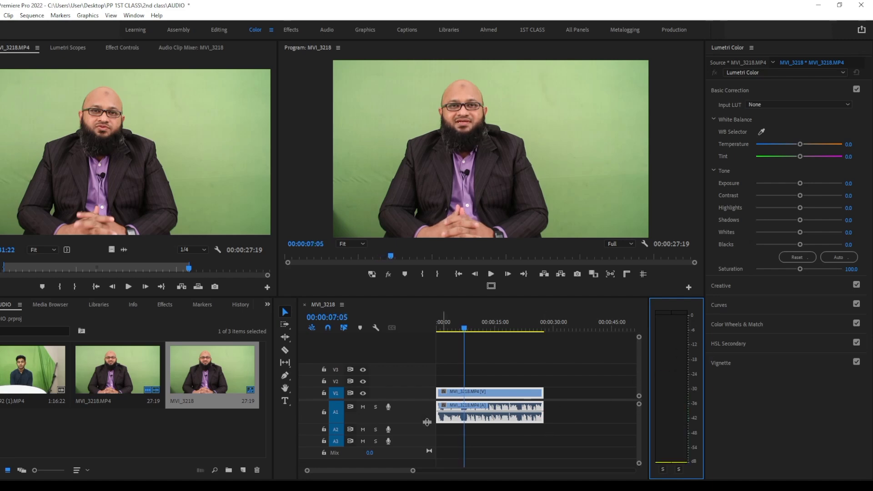
Increase the height of audio track A1, raise the clip's volume level to 7.38 dB during playback, and lower it again
drag(428, 422, 431, 442)
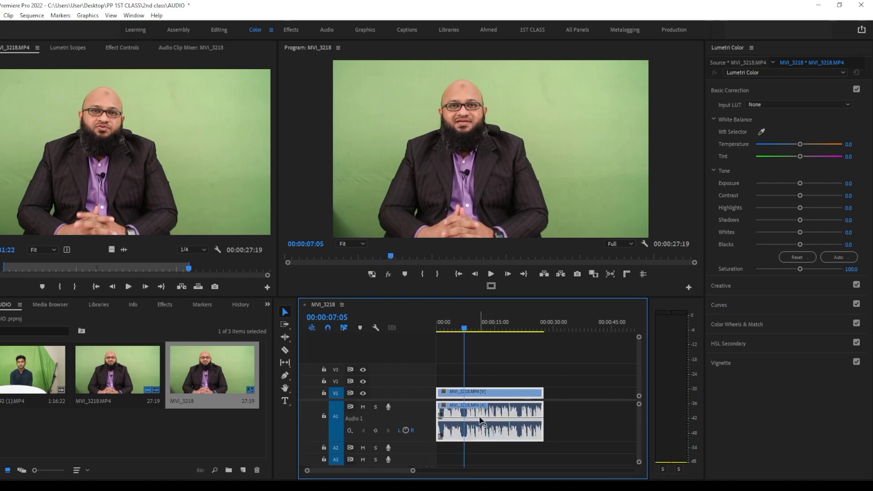
key(space)
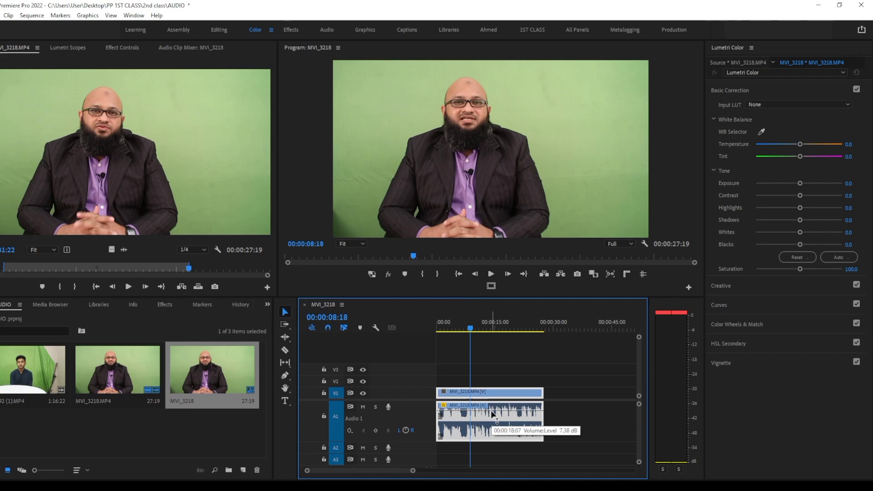
drag(492, 413, 493, 424)
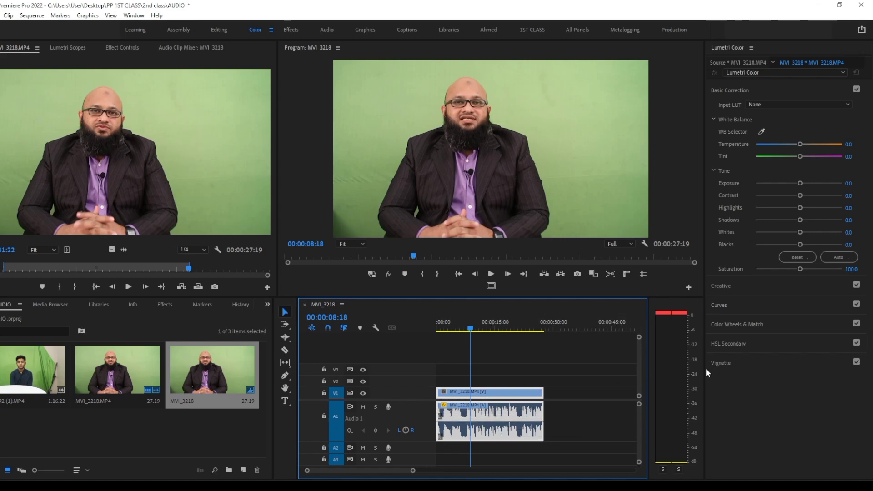
Reset the clipping indicators on the audio meters, play another part to recheck the levels, and return the playhead to the sequence start
click(692, 344)
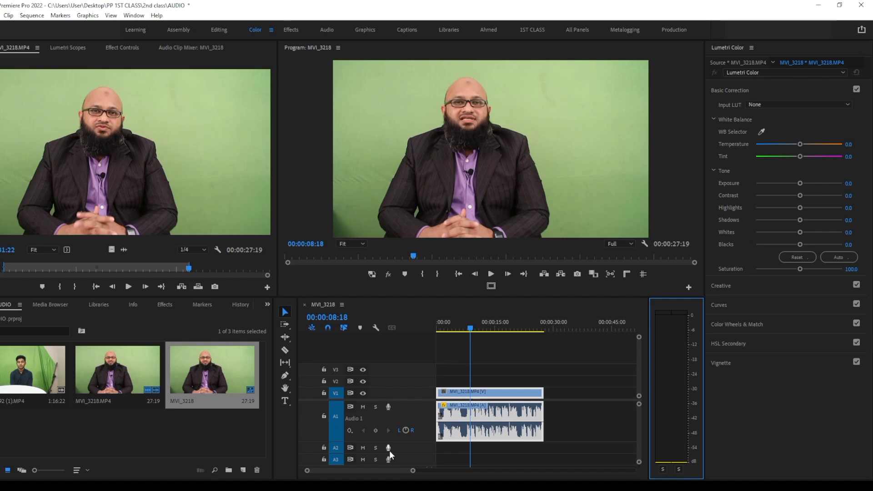
click(500, 339)
key(space)
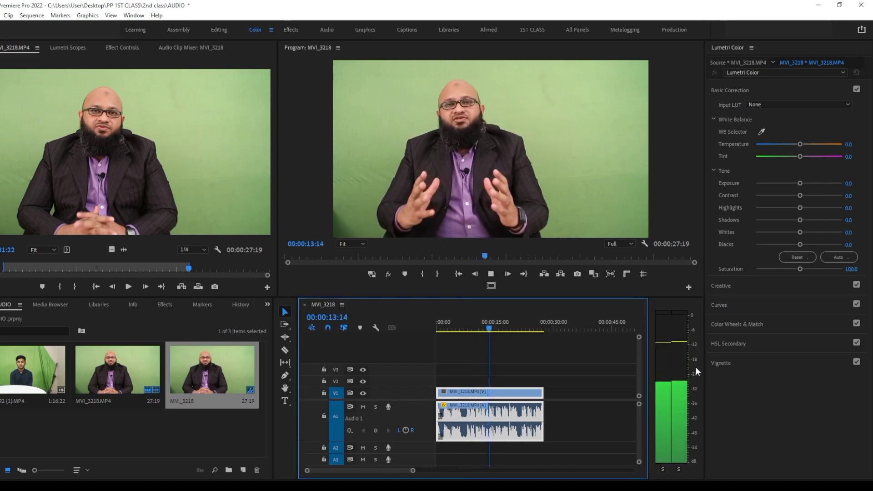
key(space)
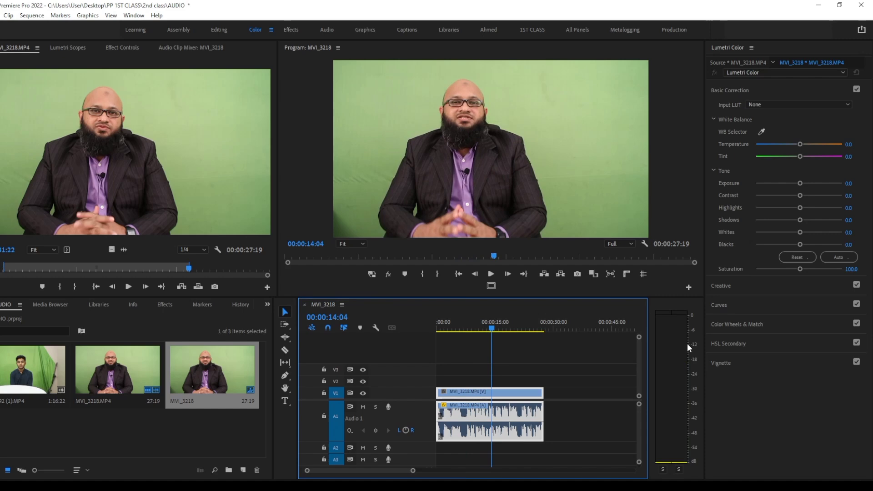
drag(507, 329, 492, 329)
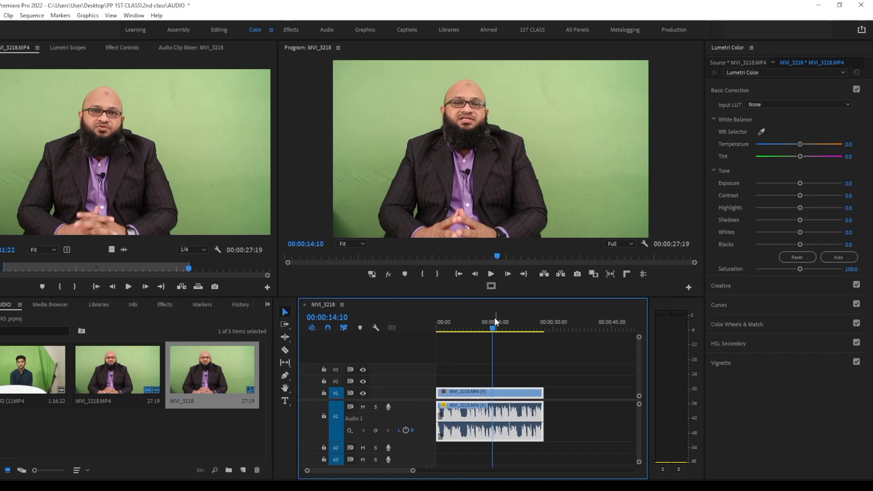
drag(495, 319, 424, 337)
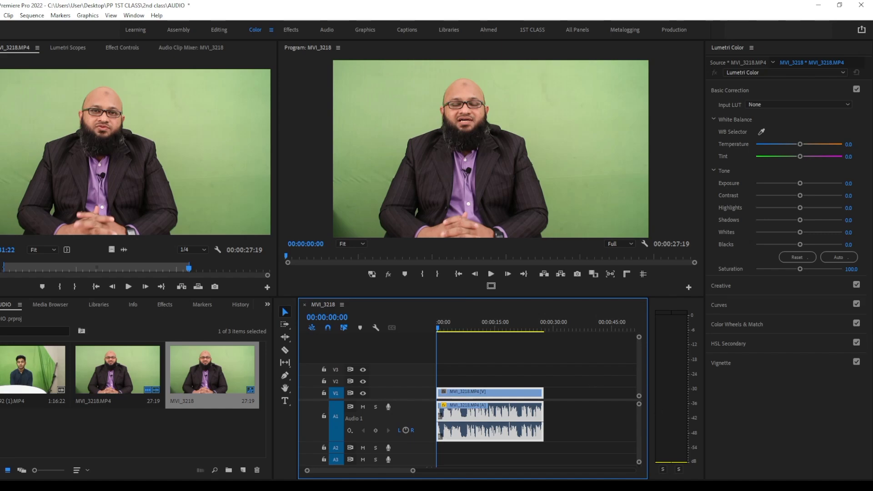
Switch to the Google Meet call, look through its participant list, and return to Premiere Pro
key(alt+Tab)
scroll(781, 374, down, 7)
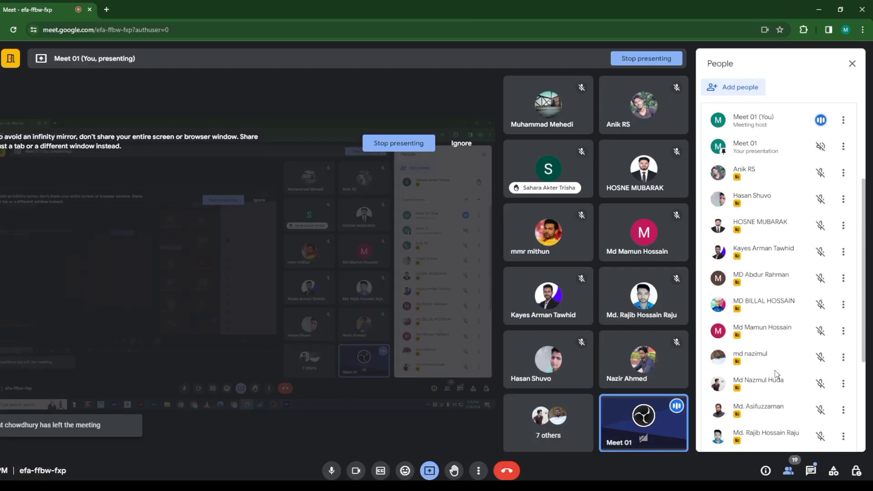
scroll(782, 374, up, 7)
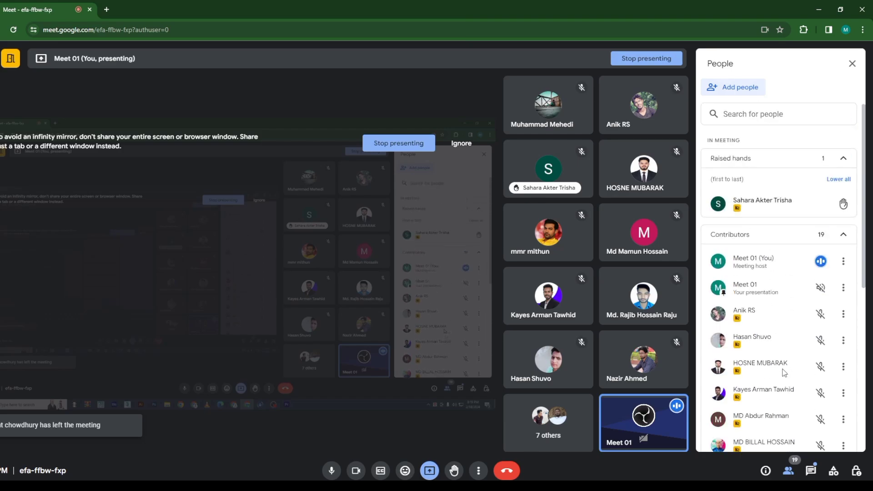
key(alt+Tab)
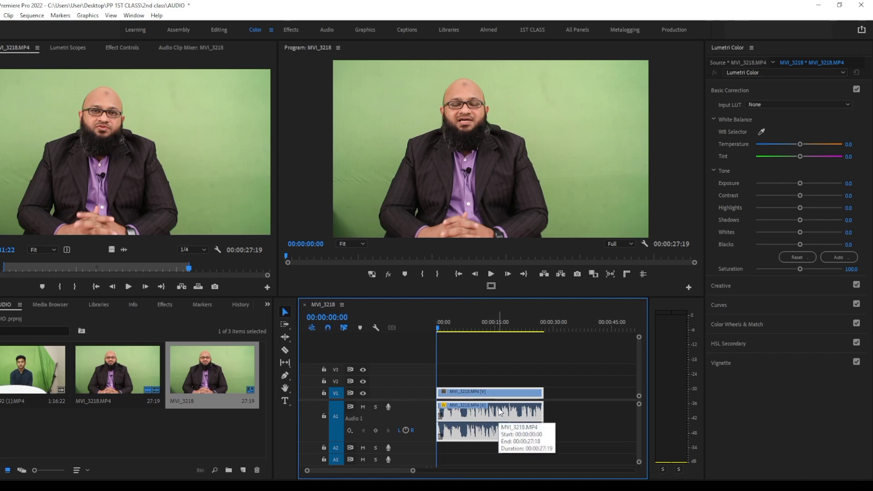
Find the DeNoise audio effect by searching the effects for "denoise" and apply it to the MVI_3218.MP4 audio on track A1
click(165, 304)
click(25, 318)
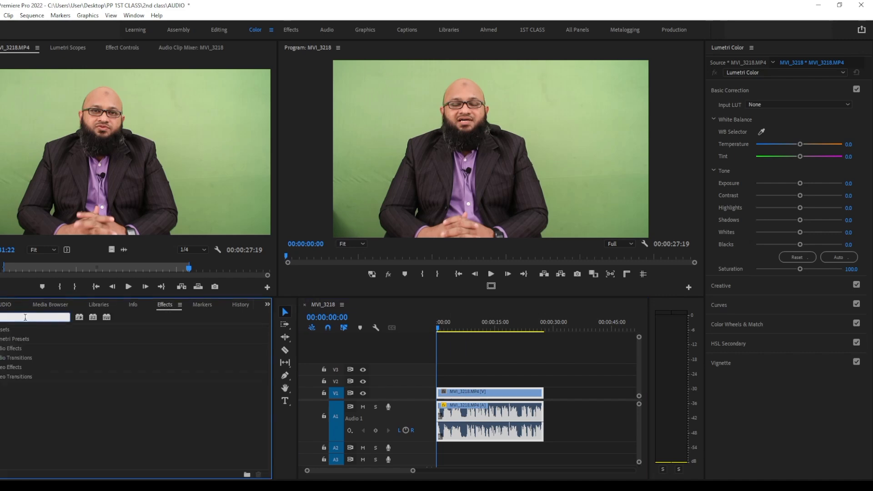
text(denoise)
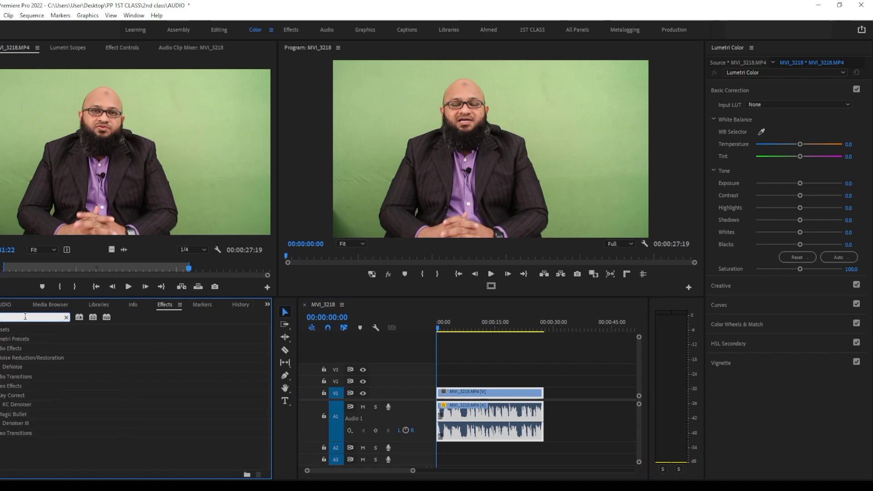
click(13, 368)
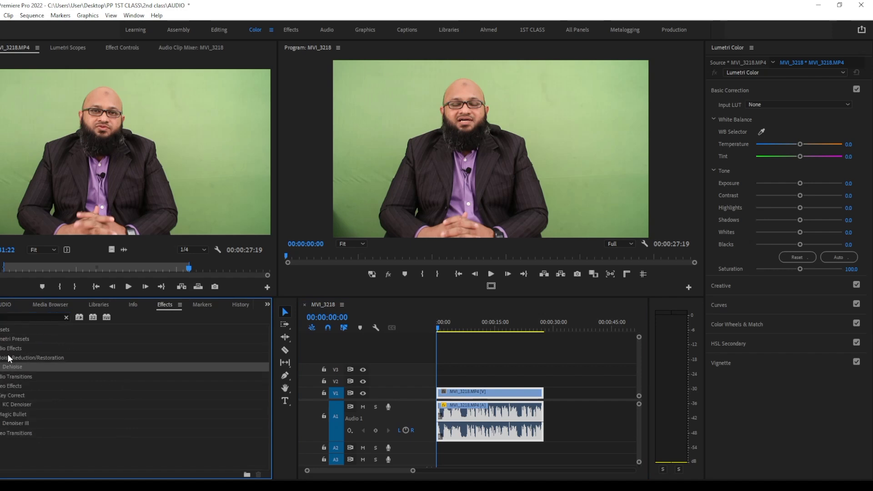
click(10, 350)
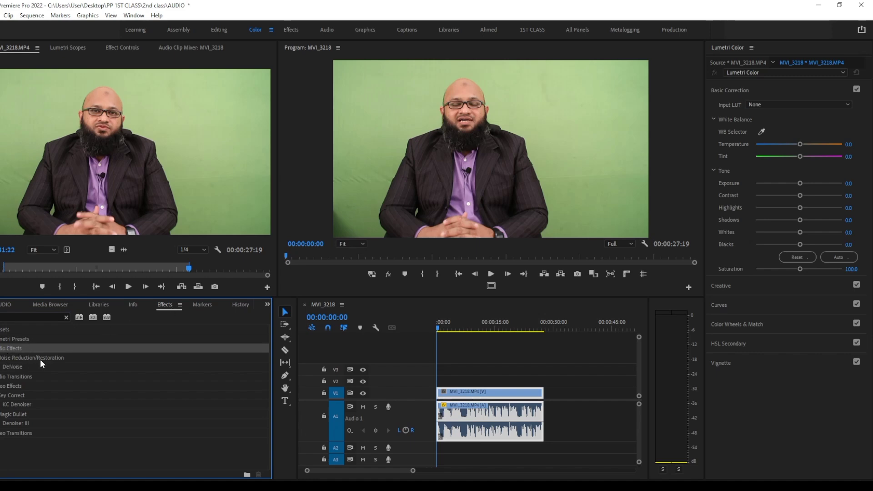
click(20, 366)
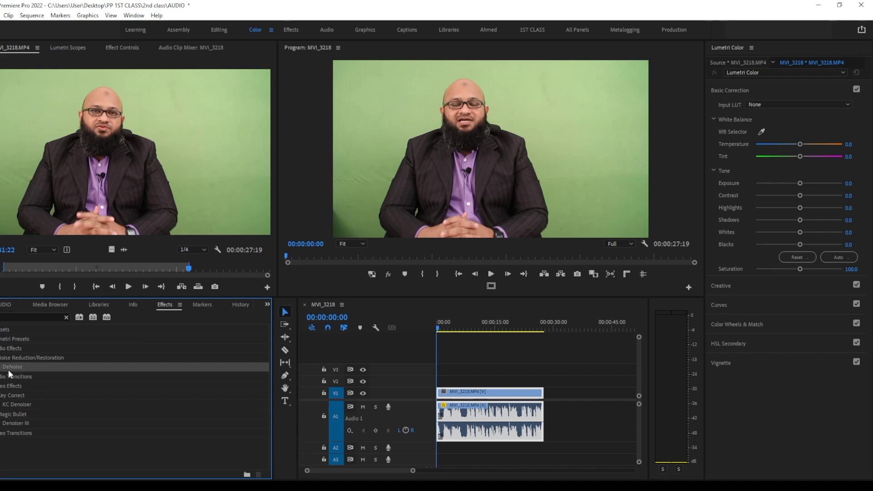
drag(12, 368, 459, 422)
click(458, 420)
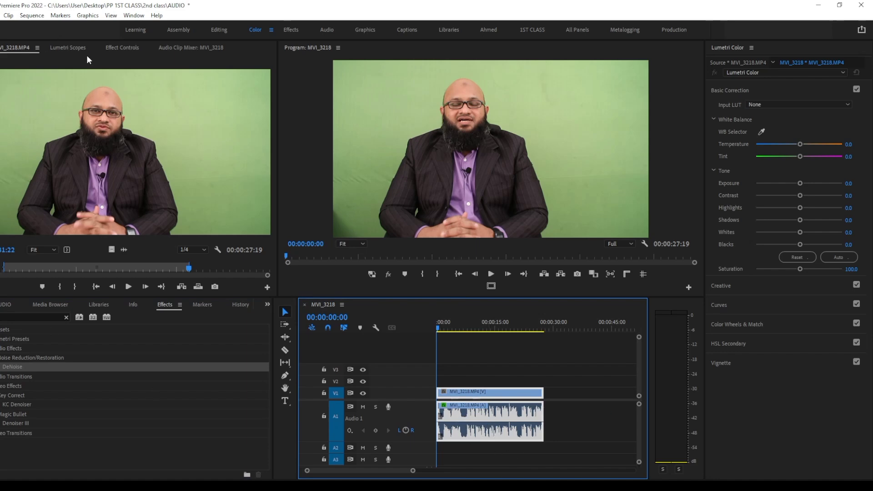
Open the custom setup editor of the clip's DeNoise effect and move its window over the upper part of the Program Monitor
click(123, 48)
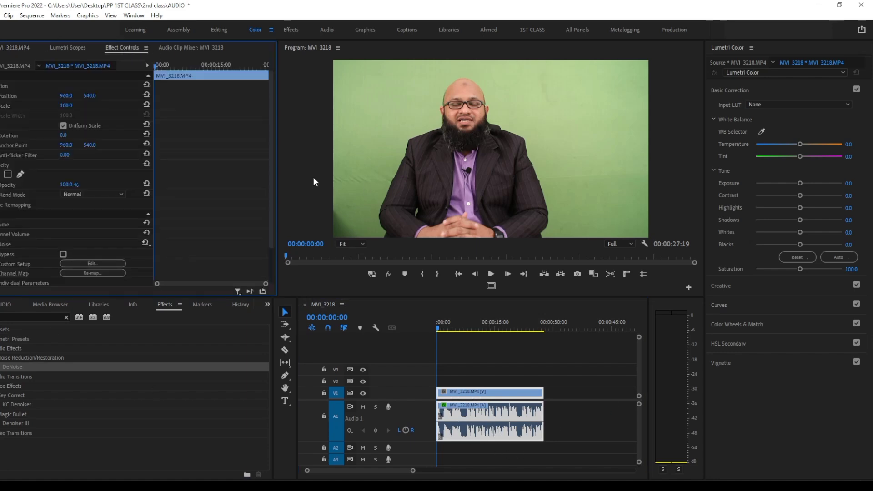
scroll(93, 227, down, 1)
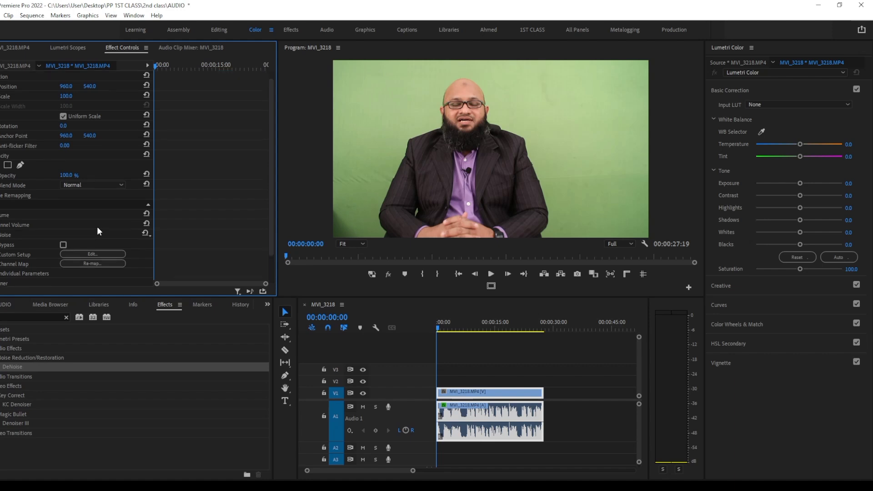
click(3, 237)
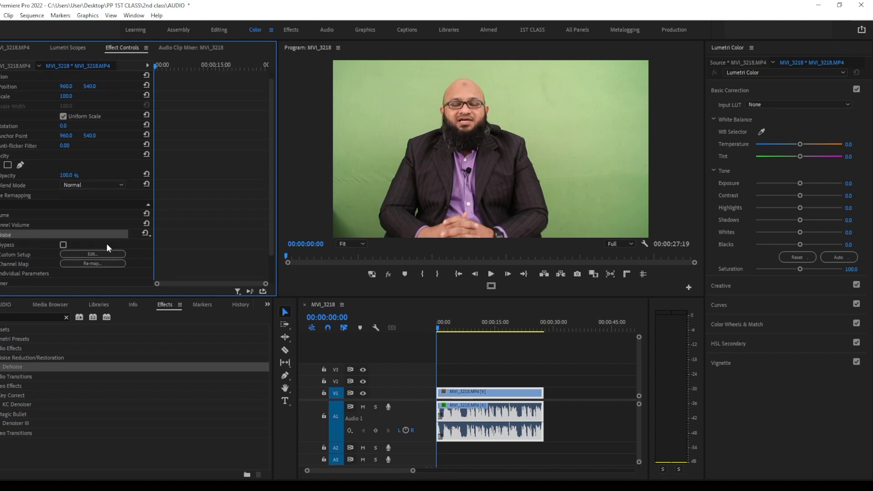
scroll(99, 231, down, 2)
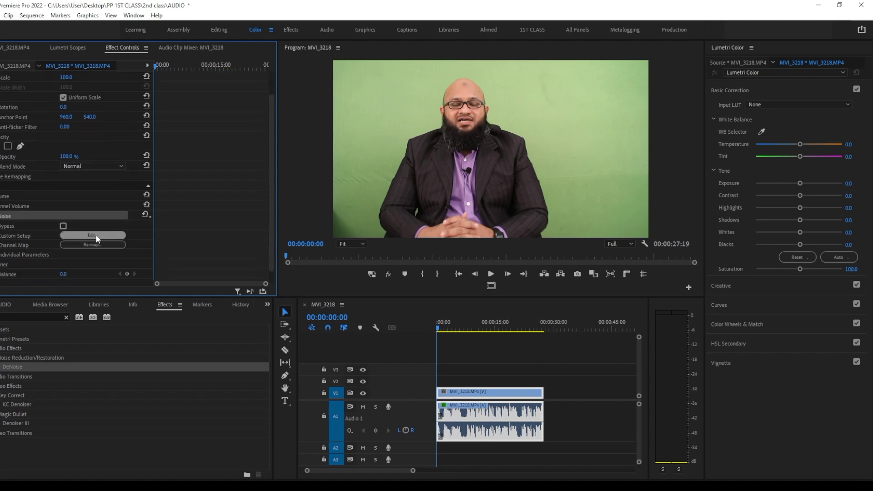
click(93, 235)
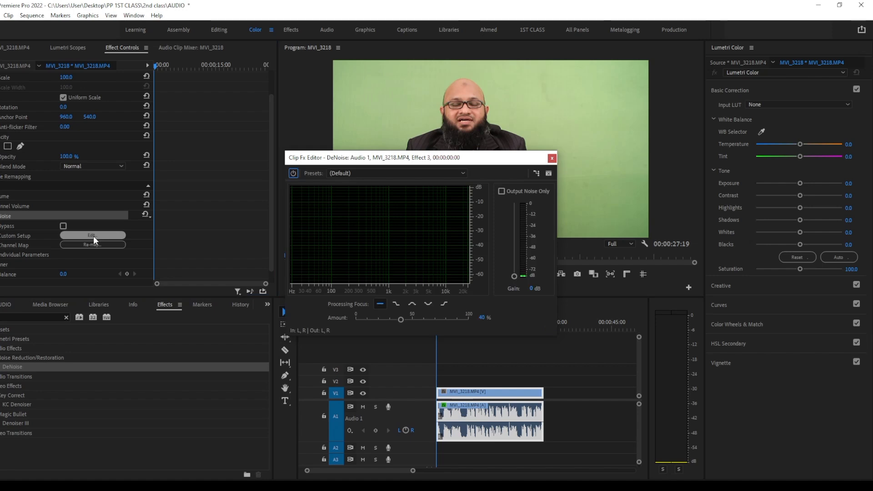
drag(385, 157, 342, 105)
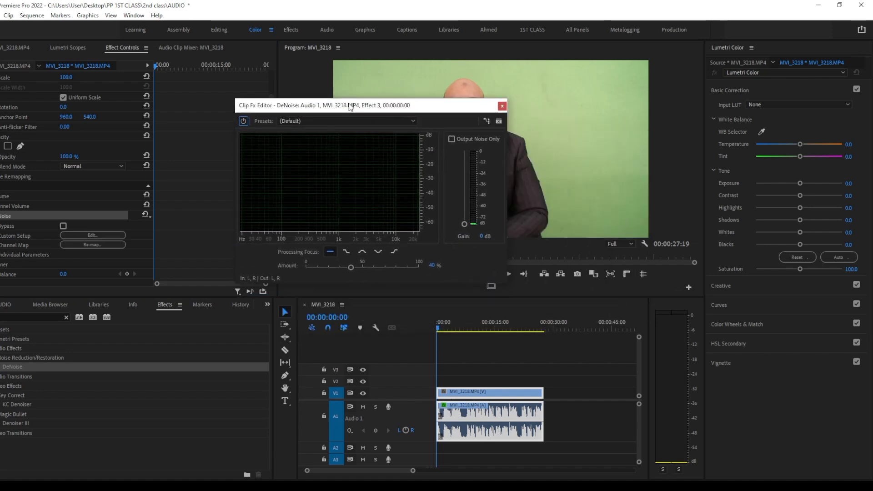
Keep the (Default) DeNoise preset and lower the noise reduction amount to 30 % while playing the sequence to hear the result
click(419, 119)
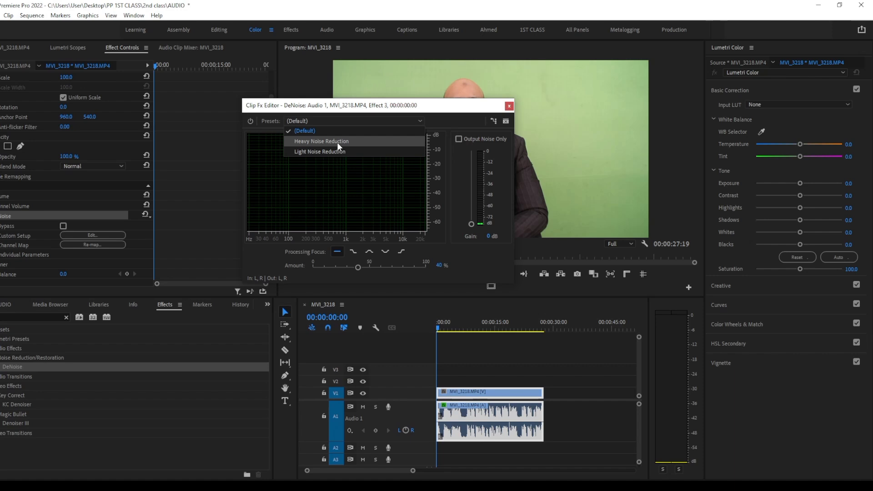
click(351, 131)
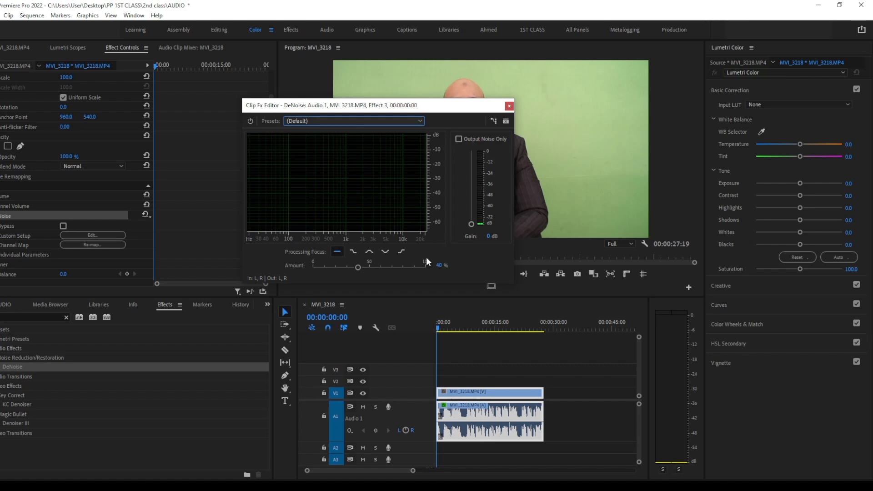
drag(359, 266, 351, 267)
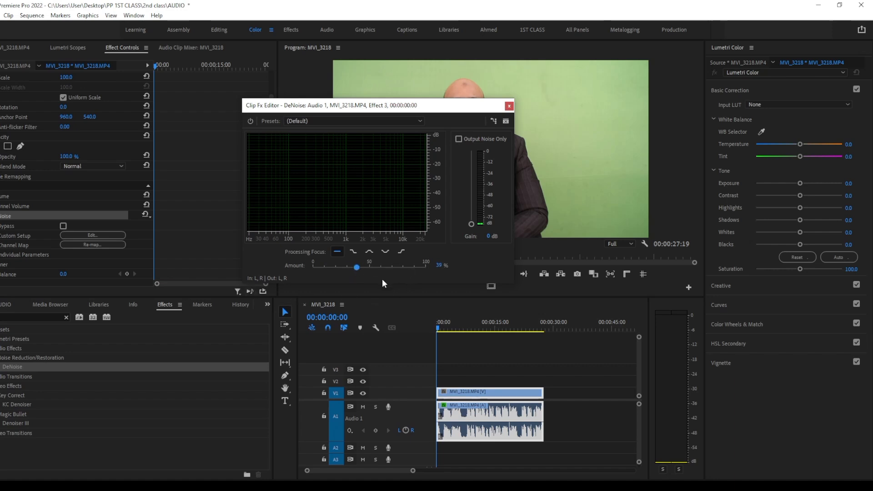
mouse_move(382, 285)
mouse_down()
mouse_move(388, 306)
mouse_move(387, 294)
mouse_up()
key(space)
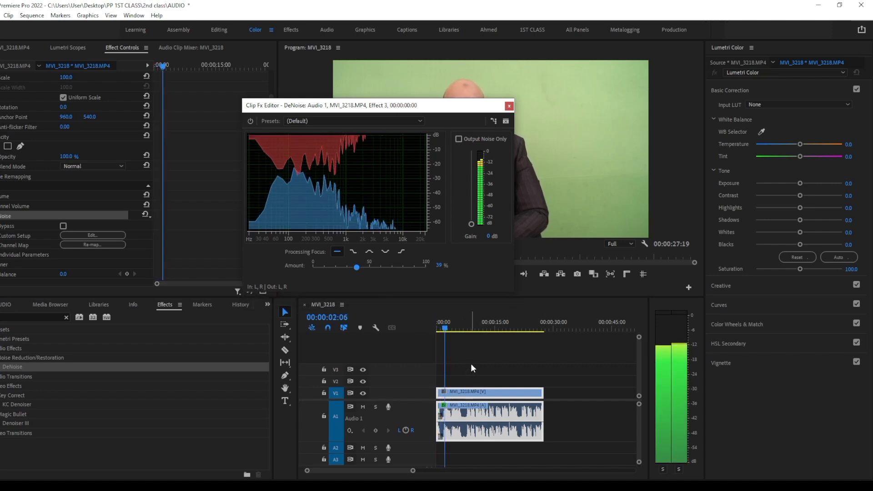
key(space)
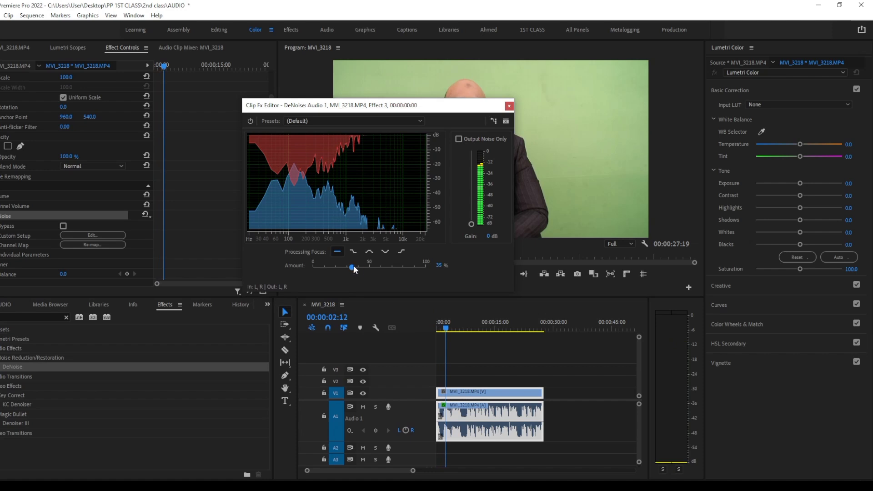
key(space)
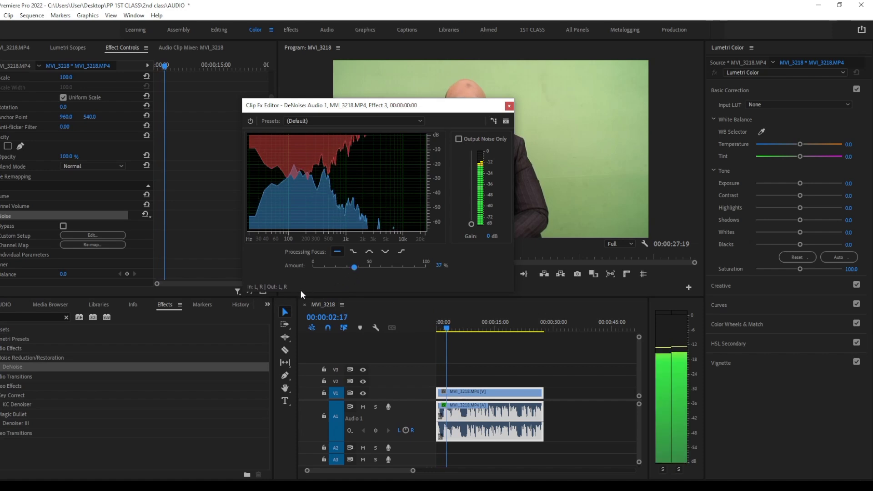
key(space)
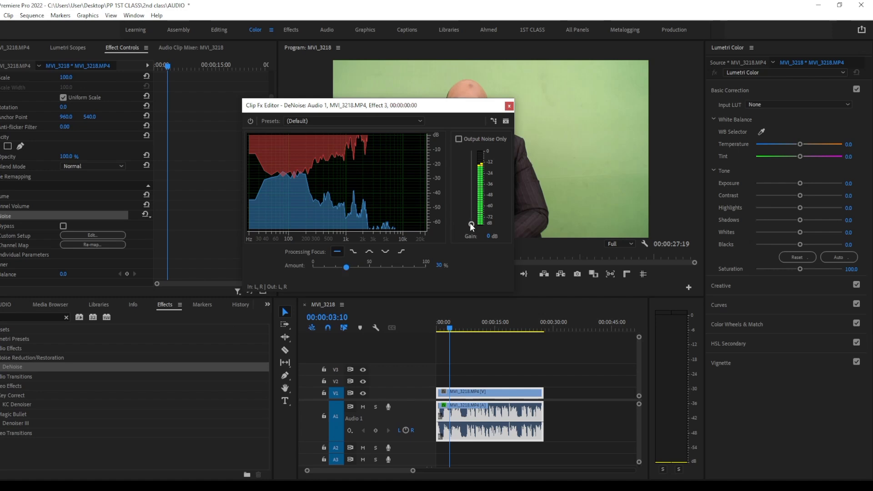
Raise the DeNoise gain to 4 dB, set the noise reduction amount to 31 %, and play the sequence with the editor window moved higher
drag(472, 222, 472, 210)
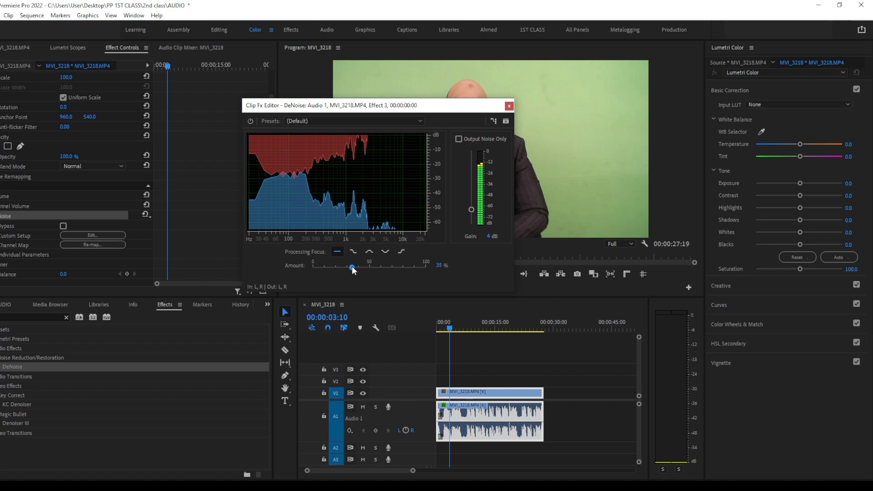
drag(347, 267, 348, 269)
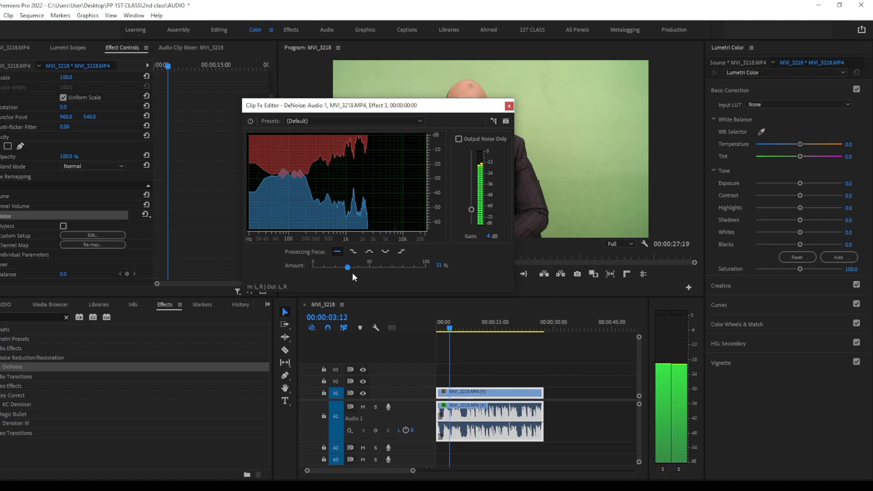
drag(426, 112, 462, 86)
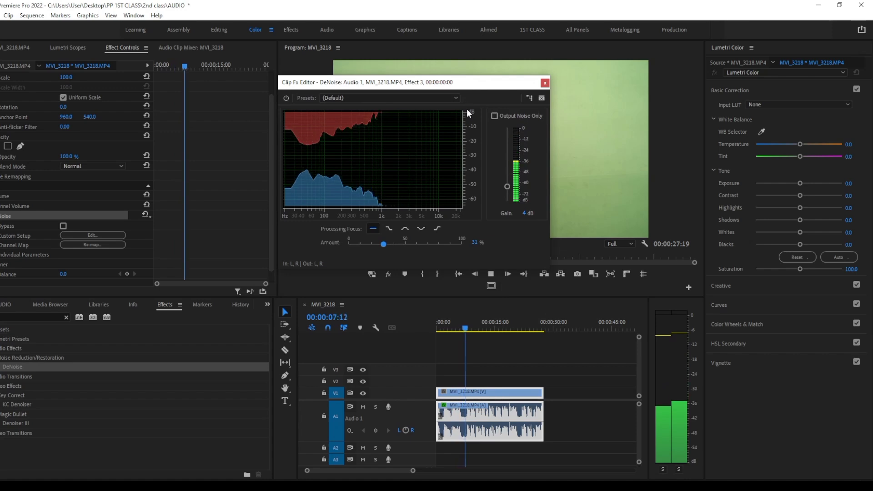
key(space)
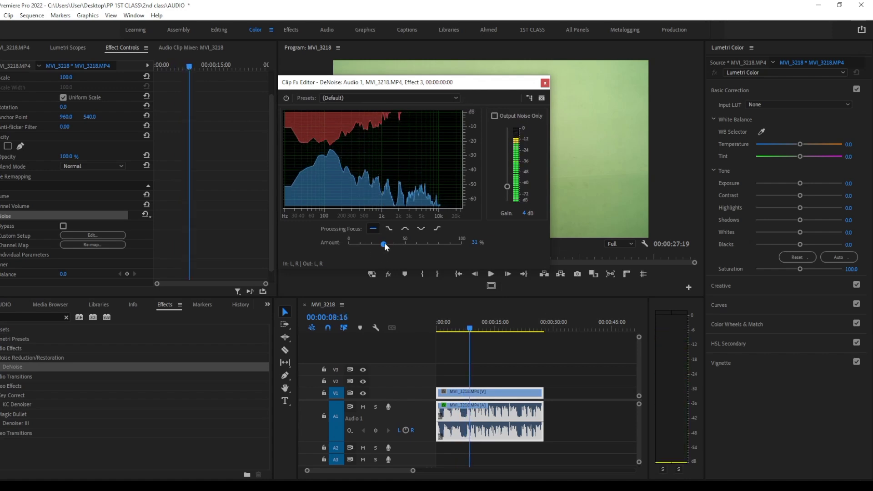
Set the DeNoise amount to 40 % during playback and move the editor window off the speaker in the Program Monitor
key(space)
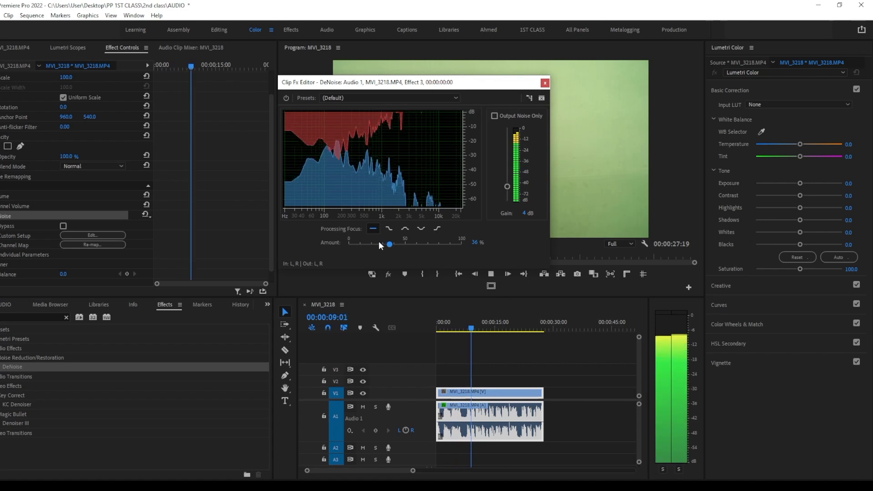
drag(390, 244, 394, 245)
key(space)
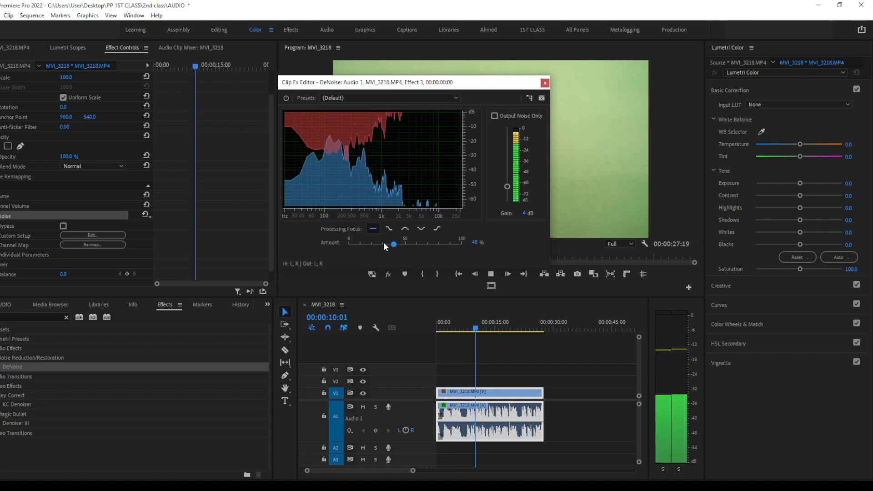
drag(451, 85, 315, 93)
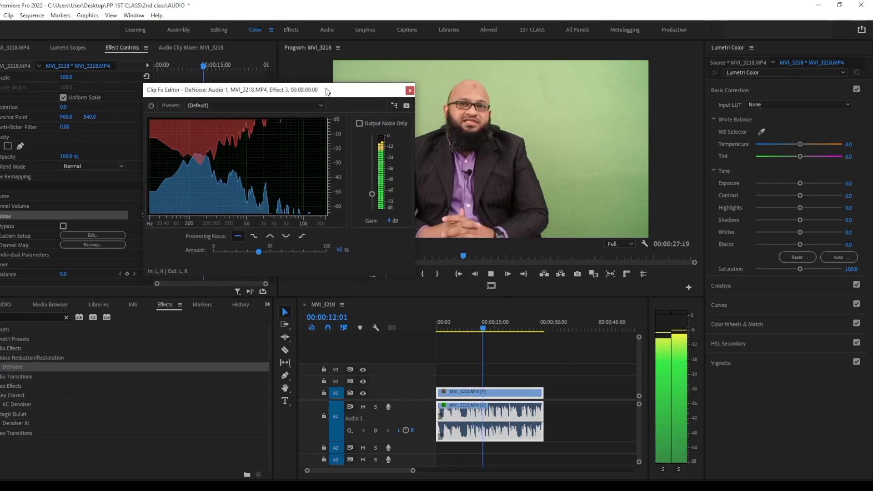
key(space)
Lower the DeNoise gain to 1 dB, then settle on 2 dB while playing the sequence to hear the level
drag(373, 194, 372, 205)
key(space)
key(space)
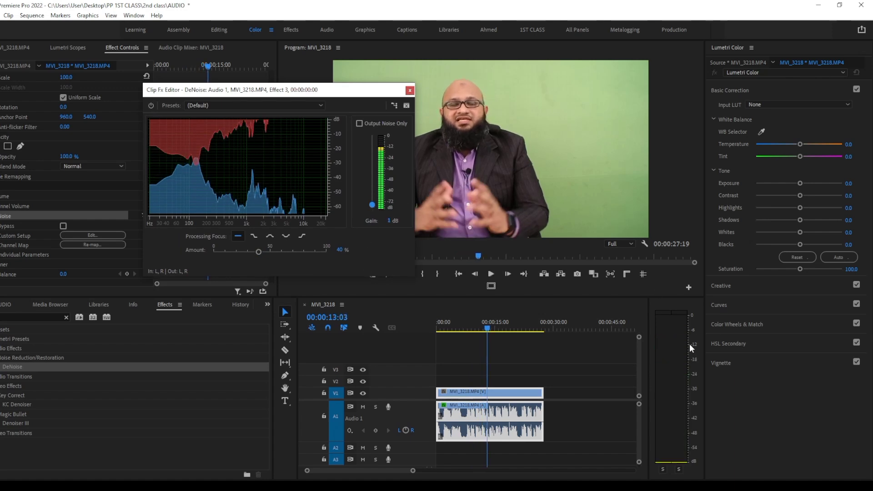
key(space)
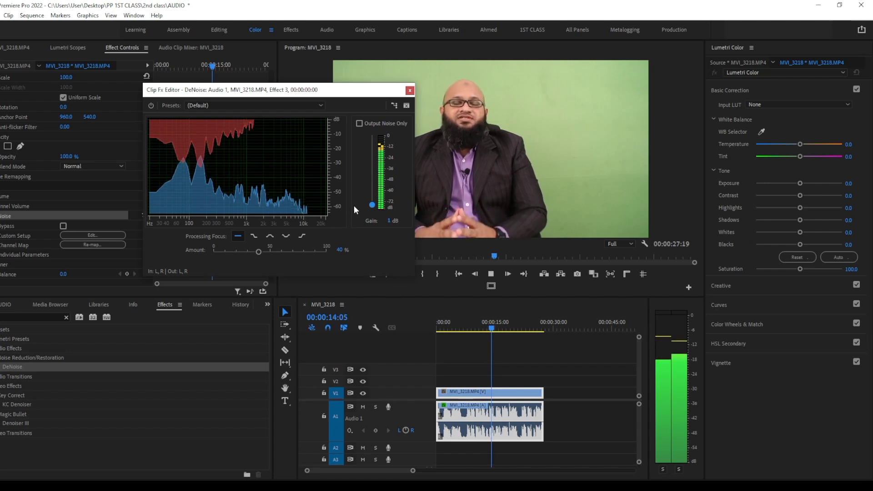
drag(371, 205, 372, 203)
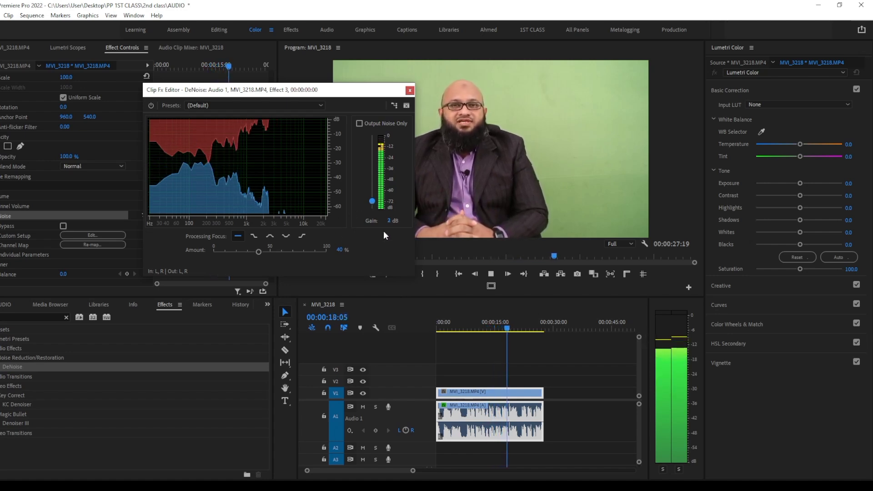
key(space)
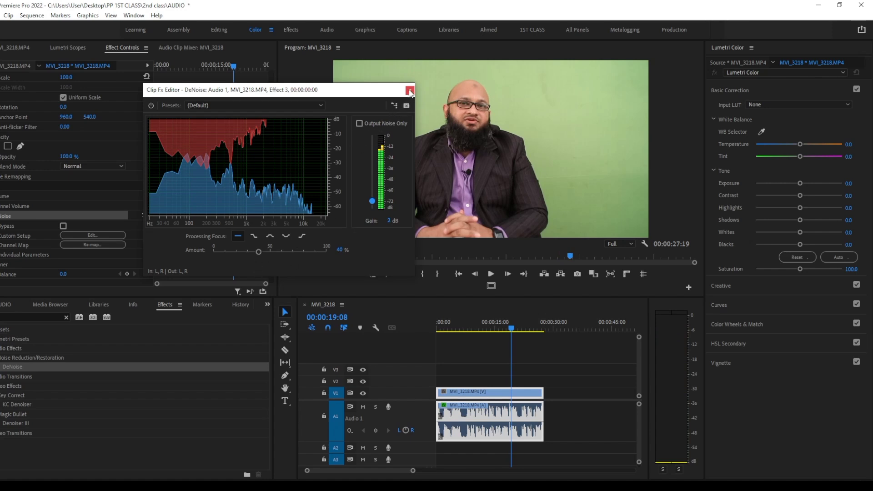
Set the DeNoise noise reduction amount to 48 %, listen briefly, and close the effect editor
drag(256, 252, 269, 251)
key(space)
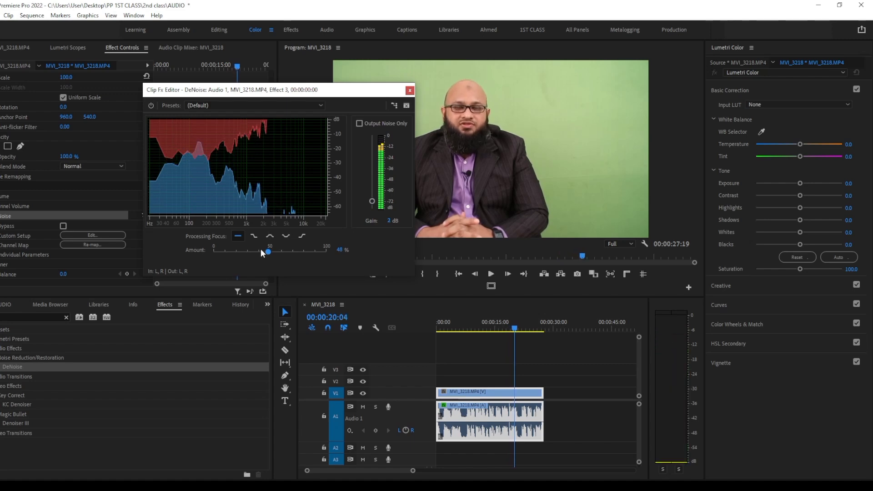
click(410, 90)
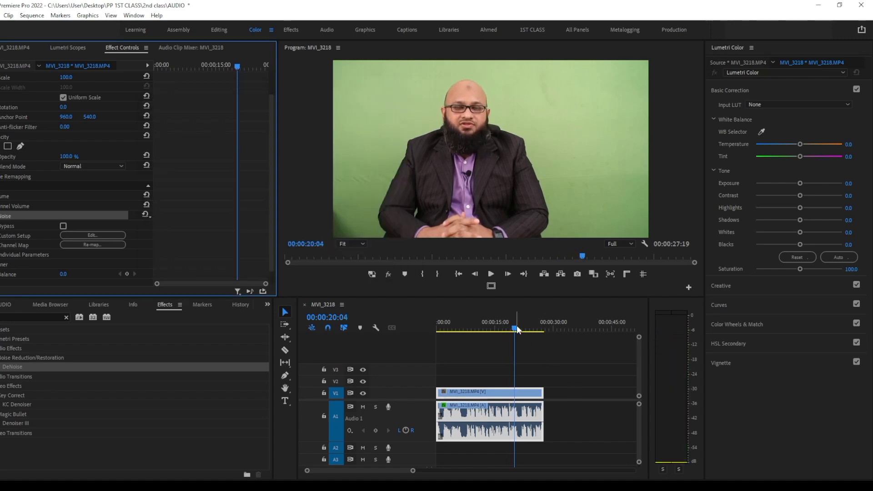
Play the sequence from 00:00:07:19 to judge the cleaned audio, and recheck the DeNoise settings in the custom setup editor
drag(517, 325, 468, 329)
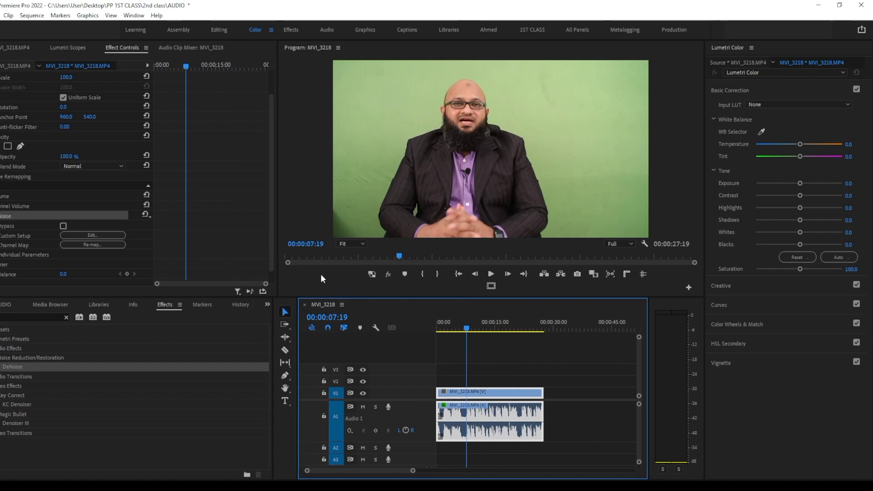
key(space)
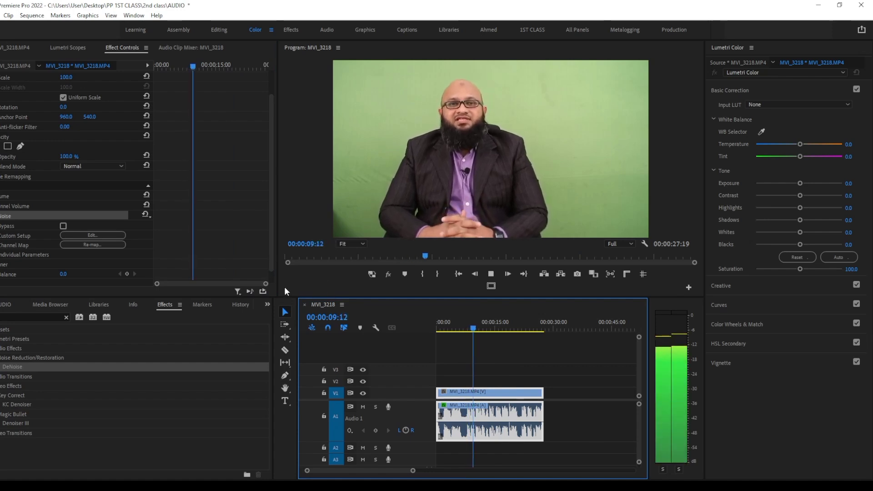
key(space)
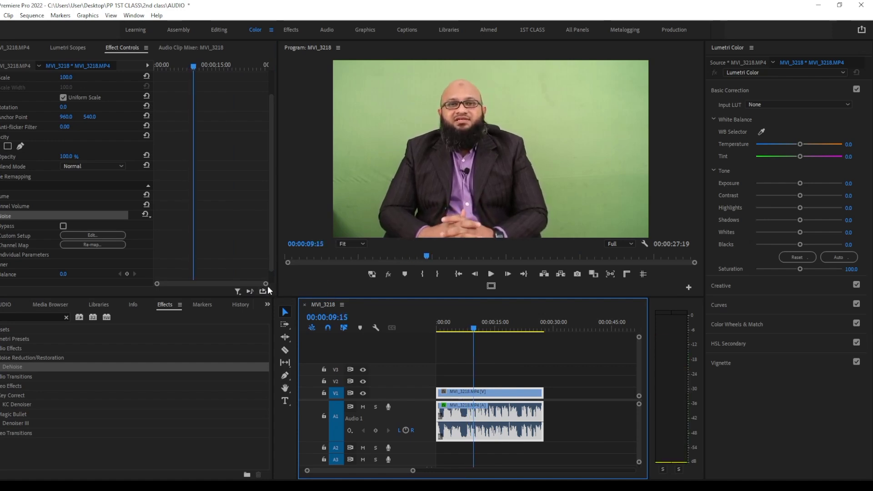
click(105, 235)
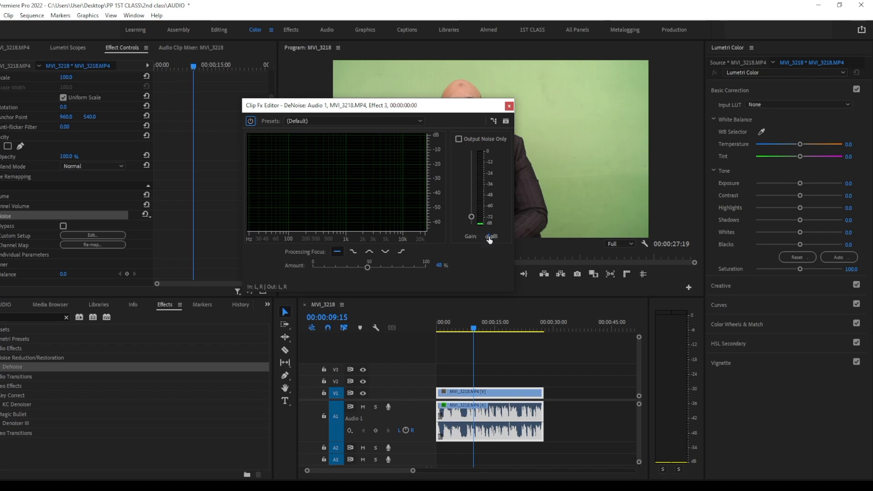
click(509, 106)
Compare the opening seconds of the clip's audio with the DeNoise effect switched off and switched back on
drag(481, 323, 447, 326)
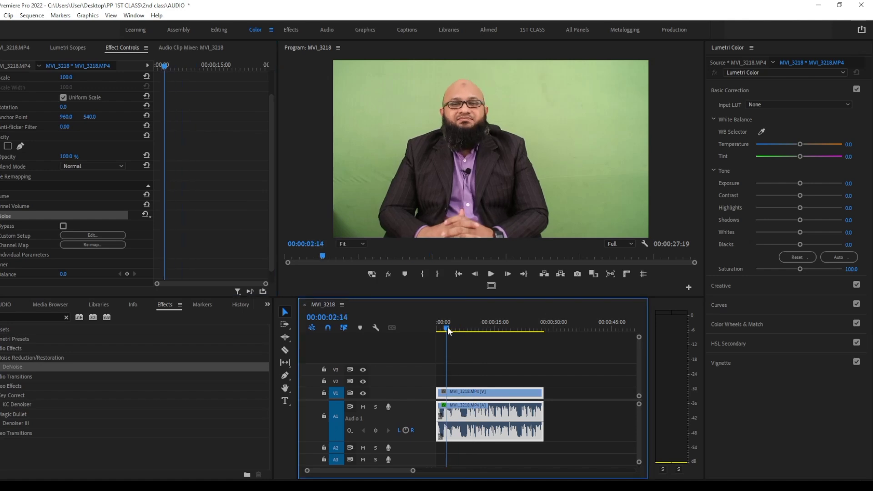
key(space)
key(space)
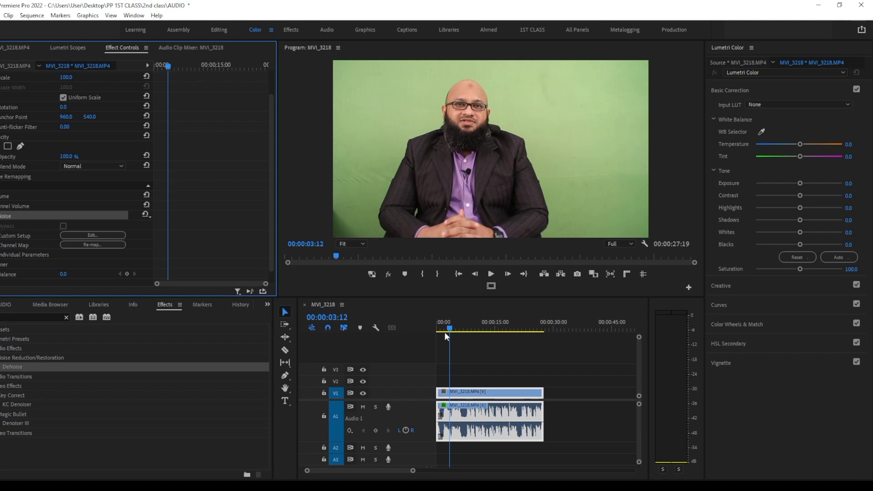
drag(444, 332, 442, 331)
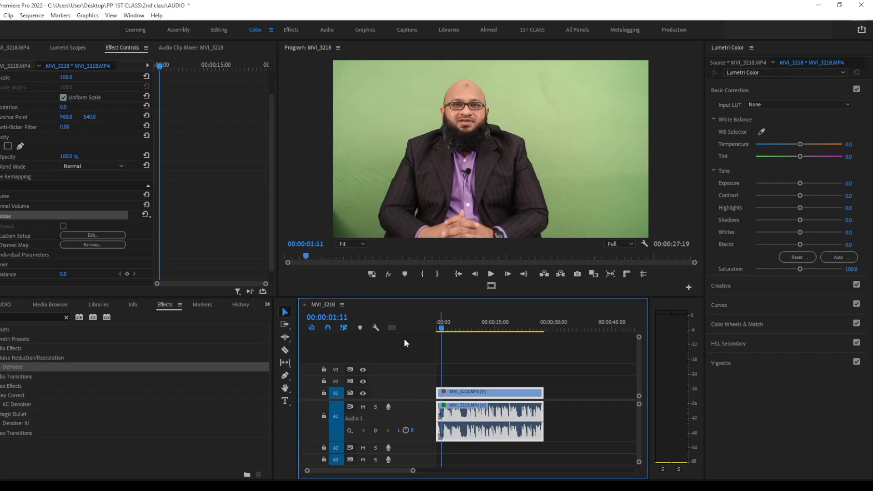
key(space)
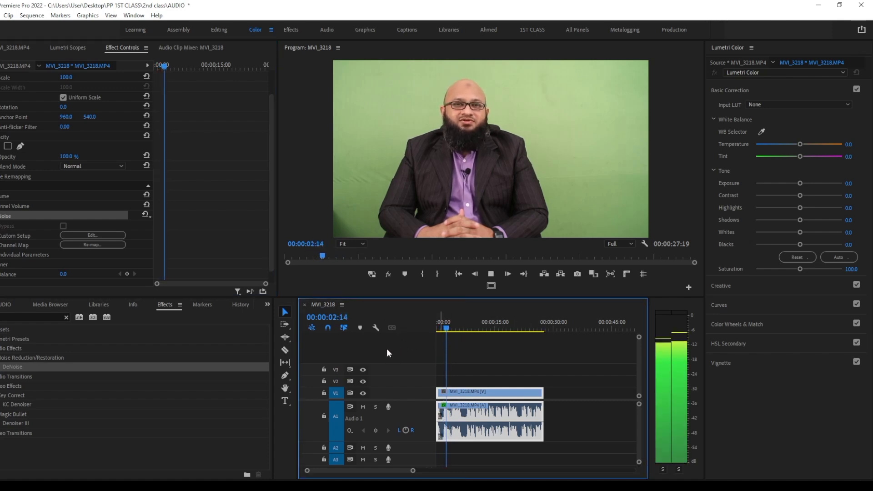
key(space)
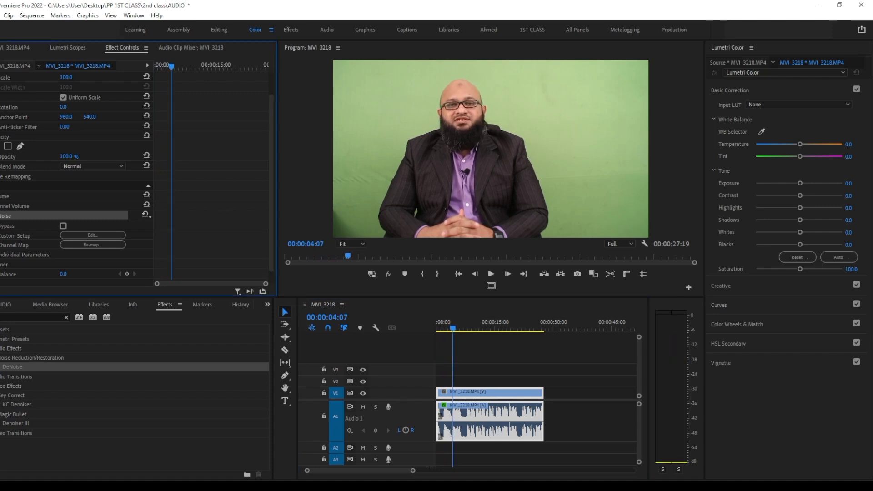
key(space)
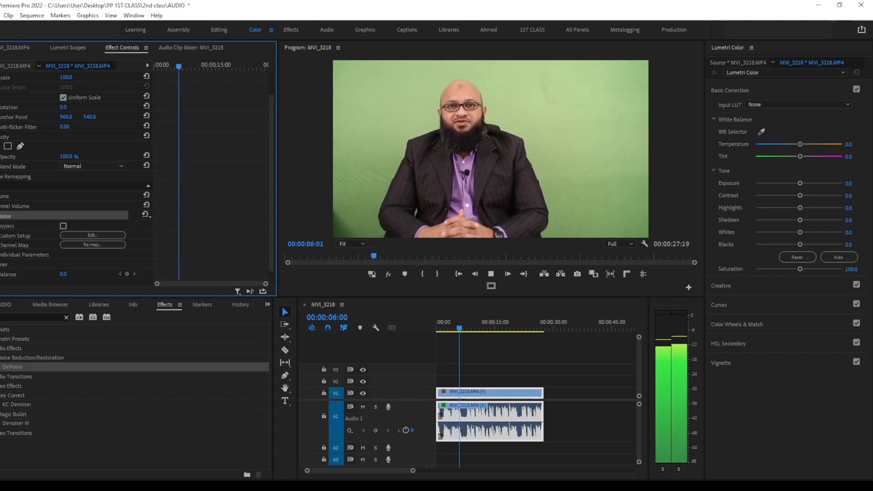
key(space)
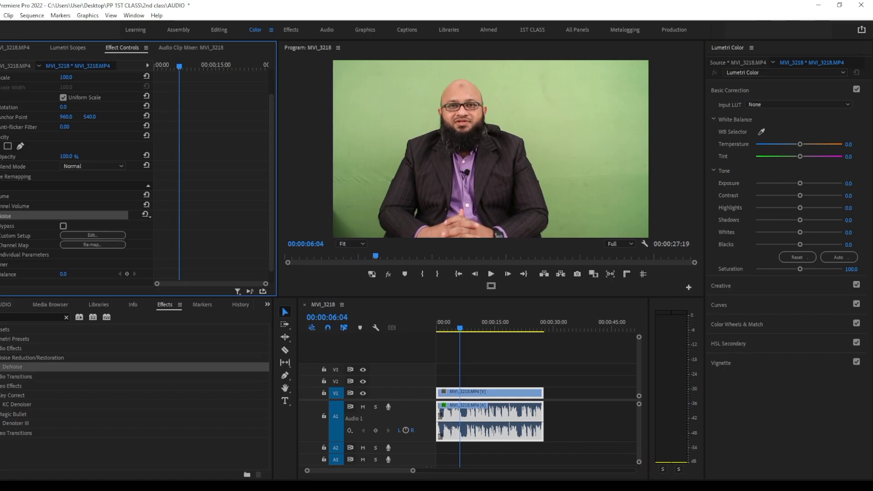
Switch to the Google Meet call, change its layout to enlarge the shared presentation, and return to Premiere Pro
click(444, 485)
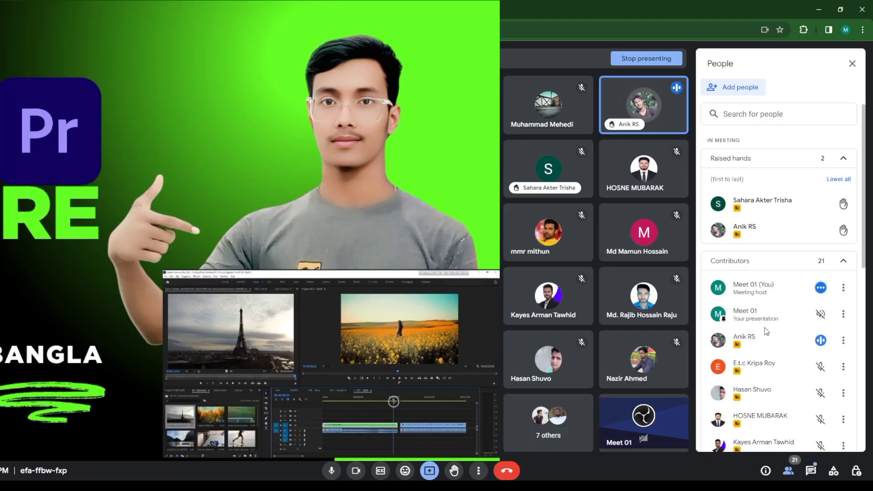
click(478, 471)
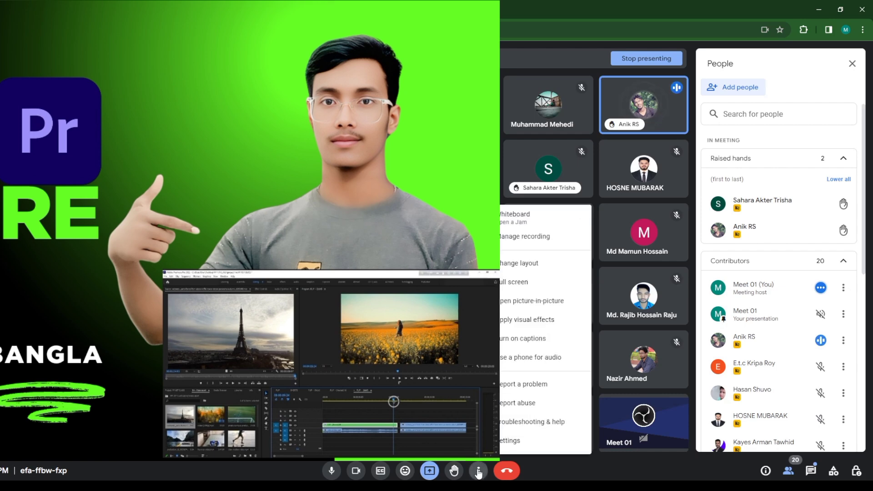
click(524, 264)
click(401, 261)
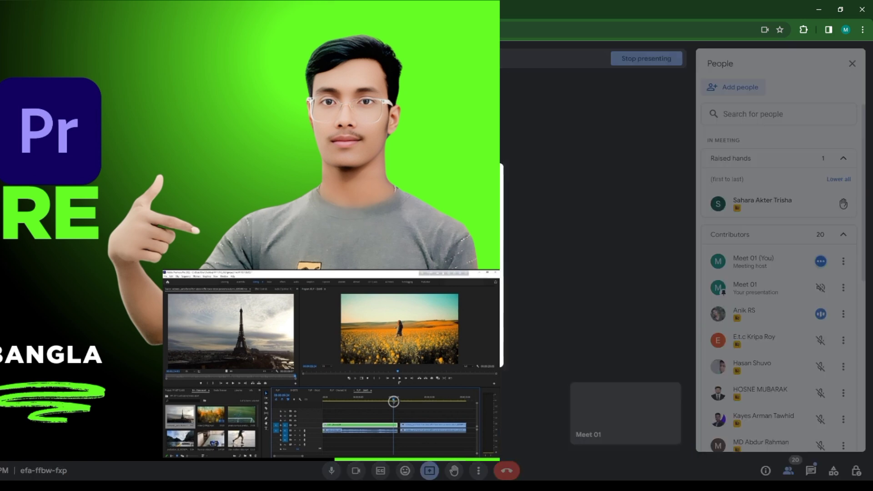
click(564, 407)
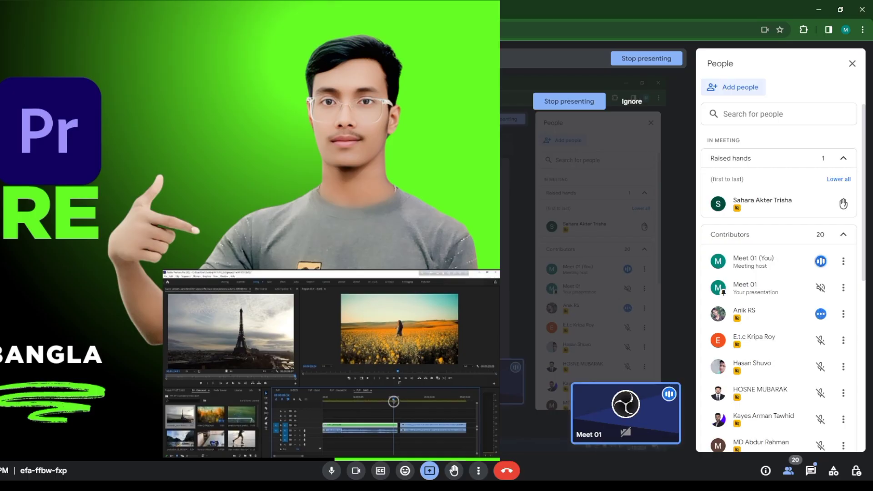
key(alt+Tab)
Return the playhead to the sequence start, check the Google Meet call once more, and place the playhead near 00:00:03:16 in Premiere Pro
drag(441, 325, 430, 324)
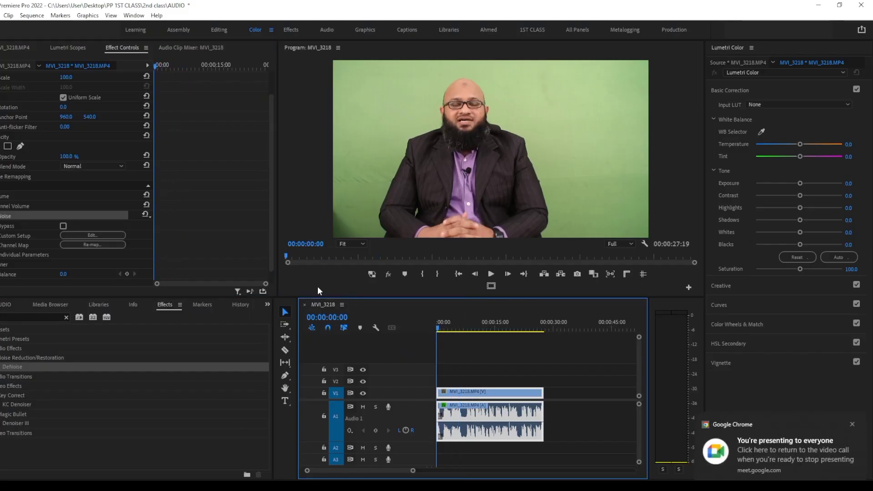
key(alt+Tab)
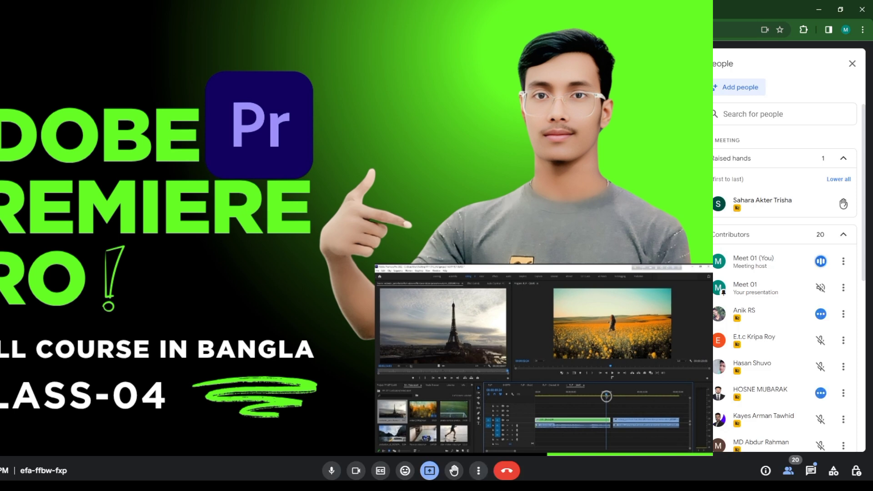
key(alt+Tab)
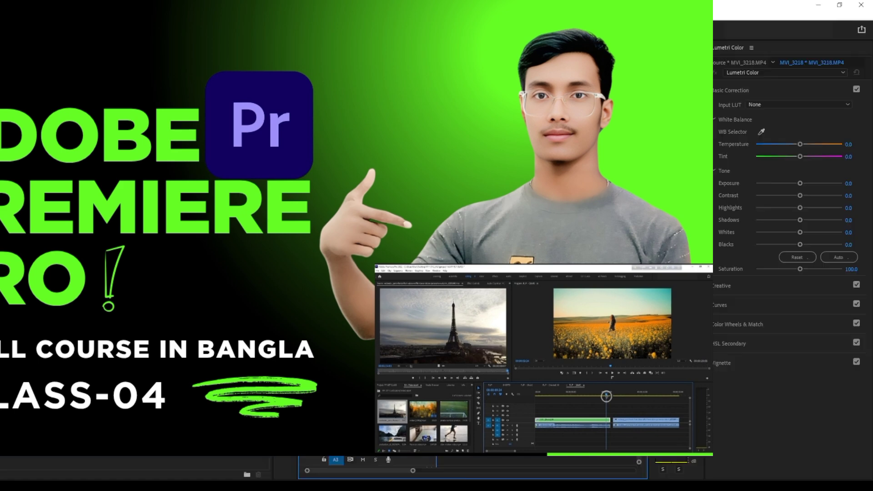
click(450, 322)
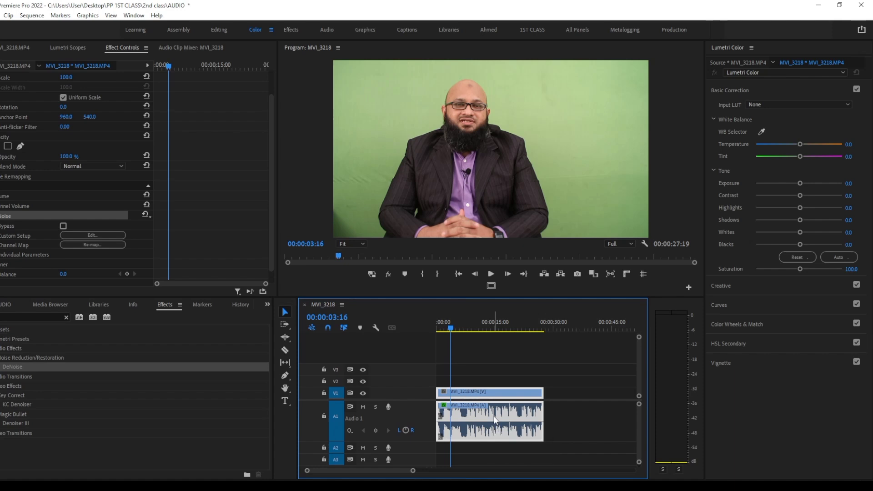
Review the Audio Gain options for the interview clip and leave them without applying a change
click(593, 419)
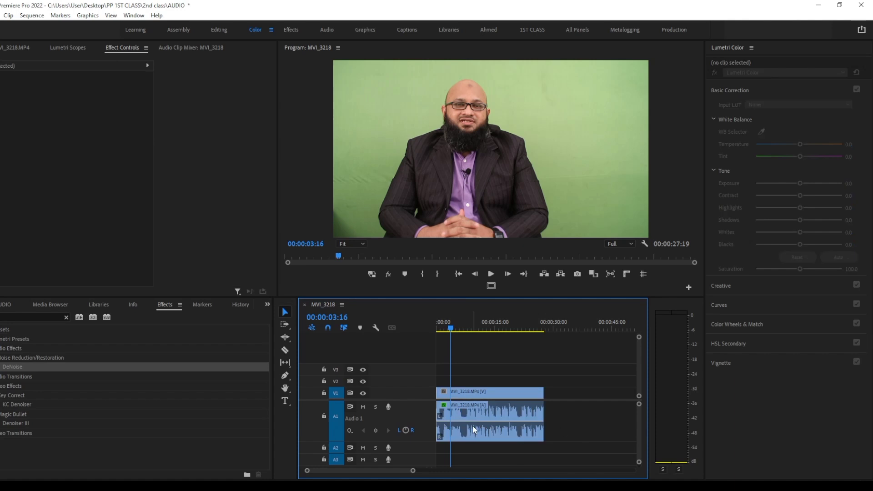
click(473, 425)
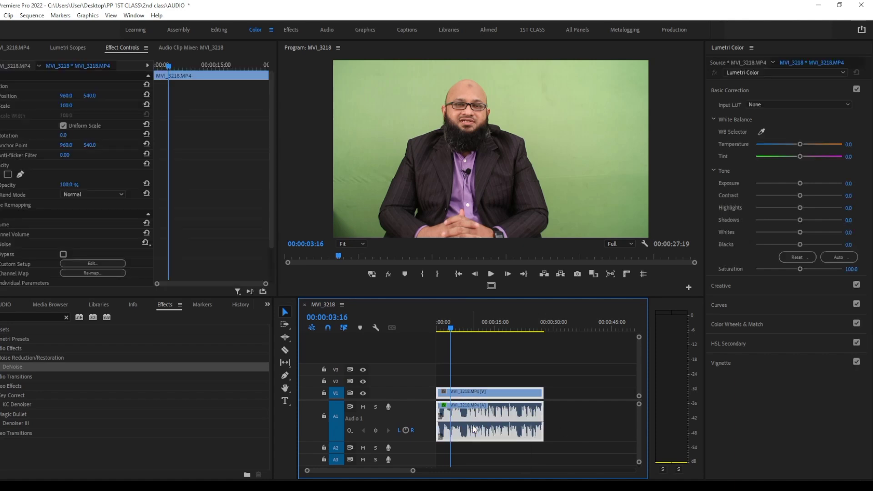
right_click(473, 425)
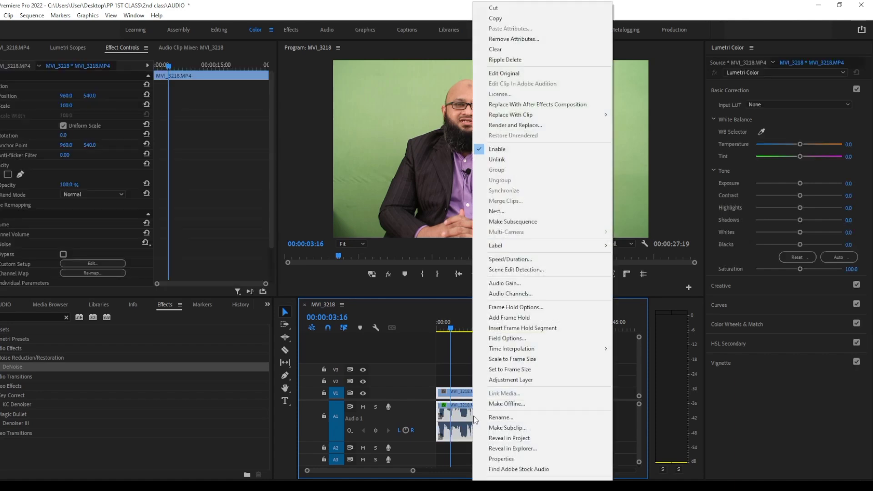
click(538, 281)
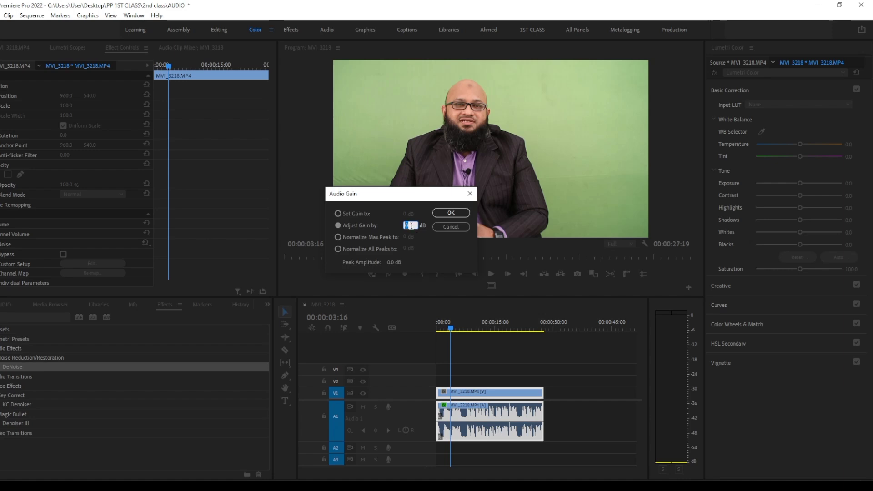
click(455, 229)
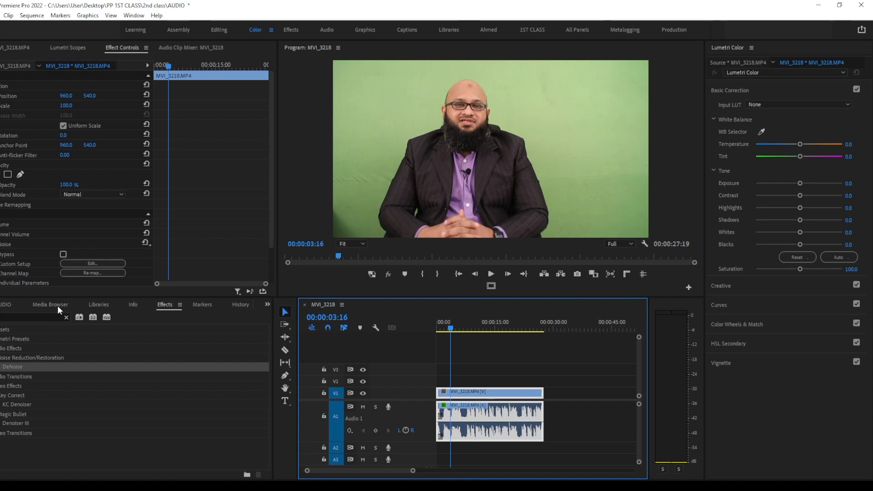
Find the DeReverb effect by searching the effects for "dere" and apply it to the interview clip's audio
click(66, 318)
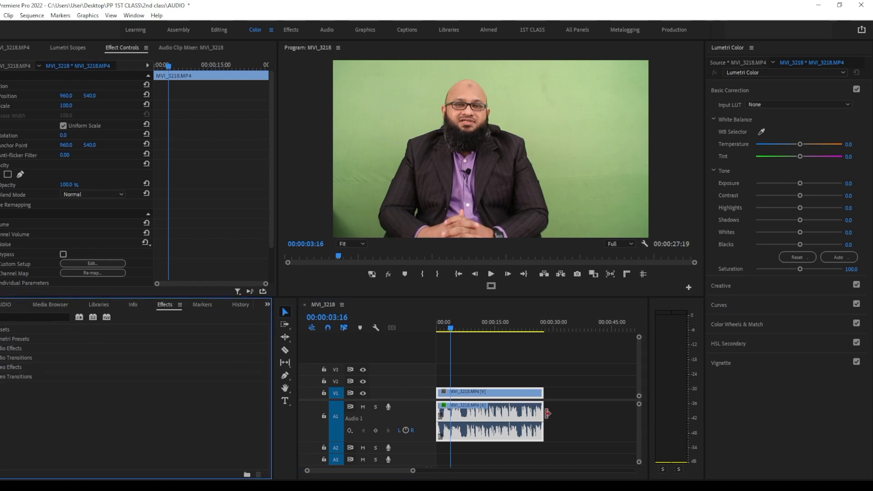
mouse_move(486, 420)
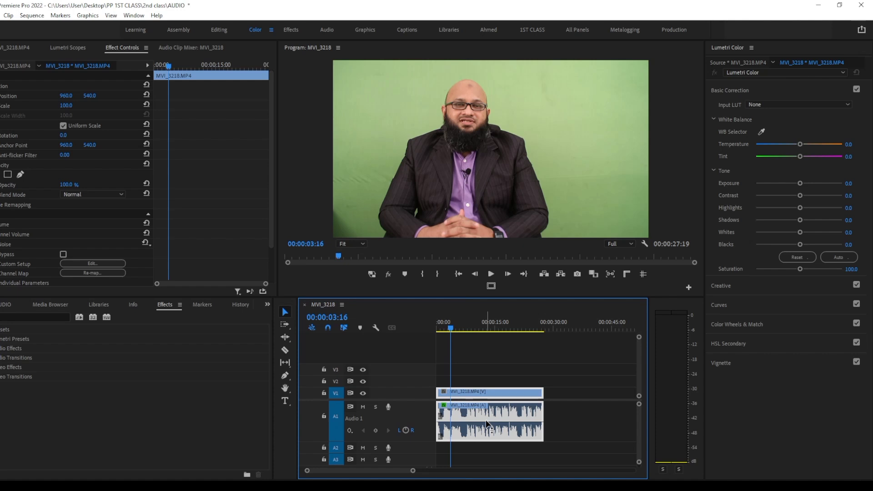
click(55, 317)
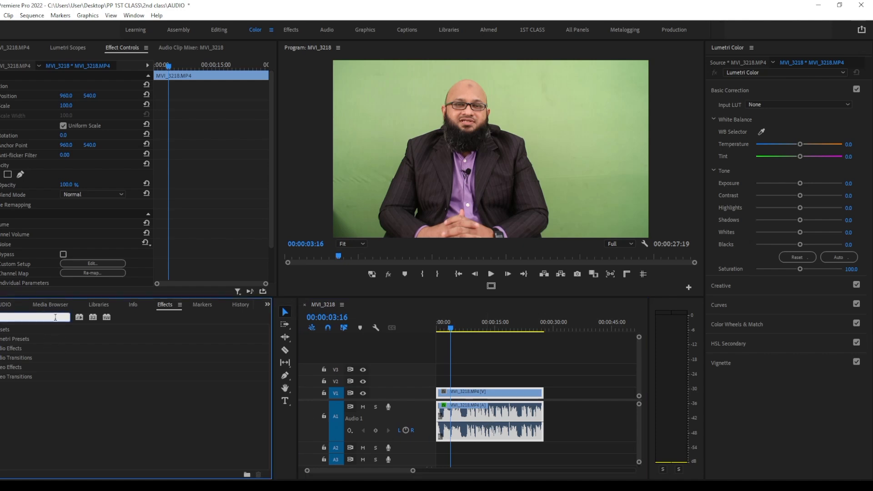
text(dere)
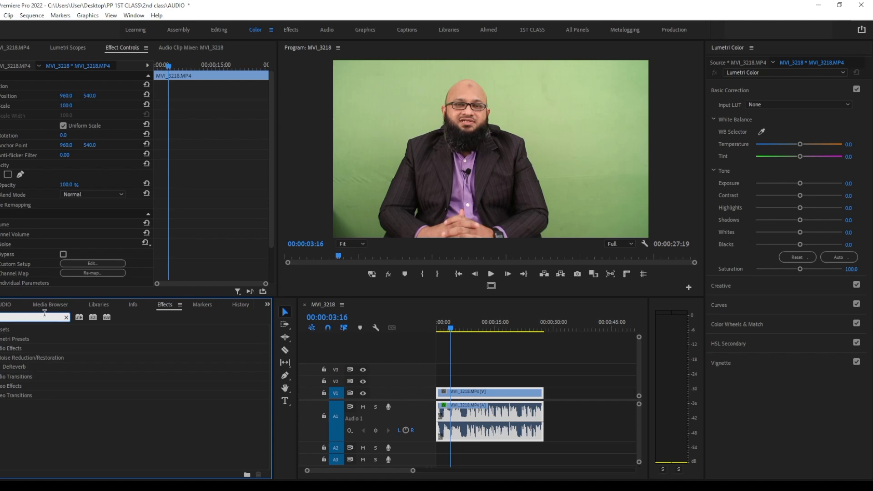
click(24, 368)
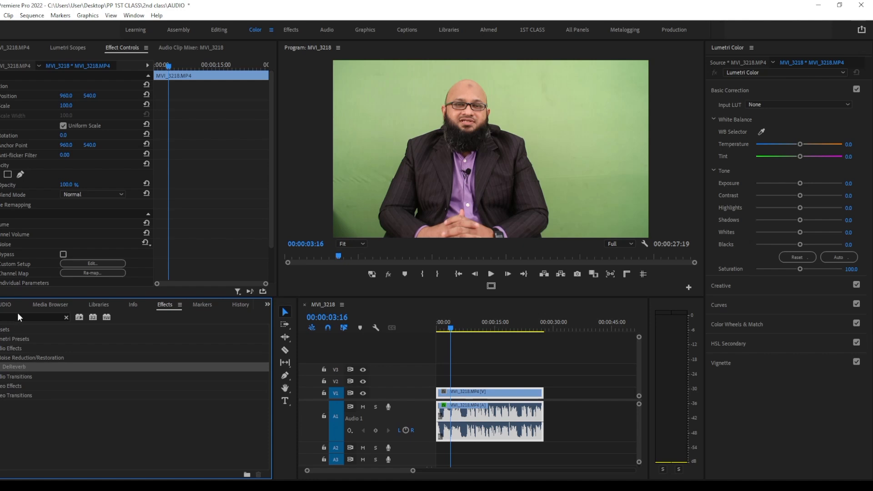
click(3, 317)
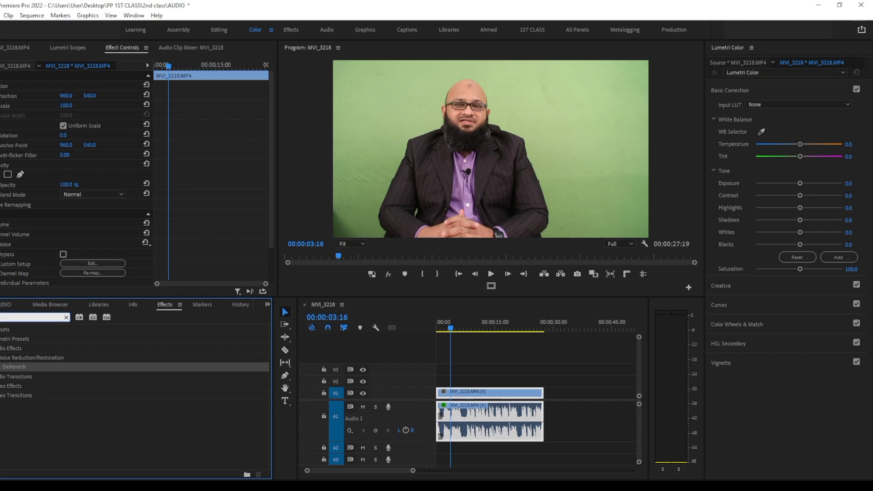
mouse_move(15, 367)
mouse_down()
mouse_move(357, 378)
mouse_move(472, 414)
mouse_up()
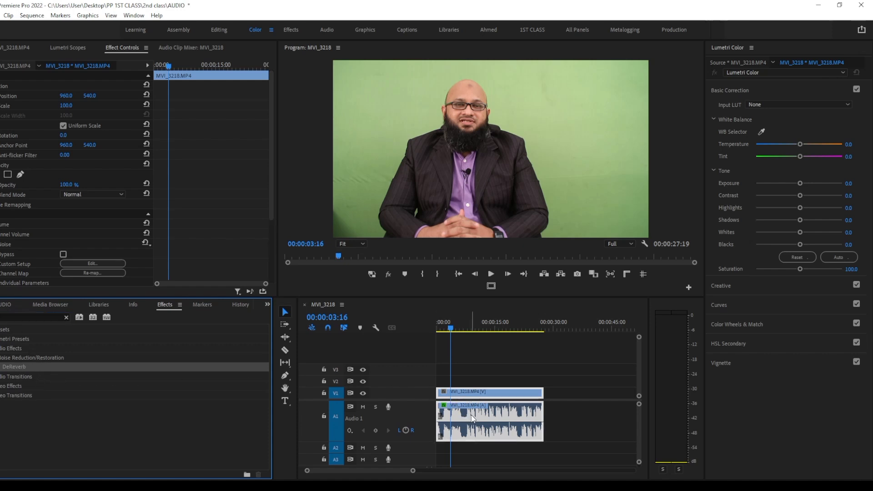
Collapse the clip's DeNoise settings and open the custom setup editor of the DeReverb effect
scroll(83, 193, down, 3)
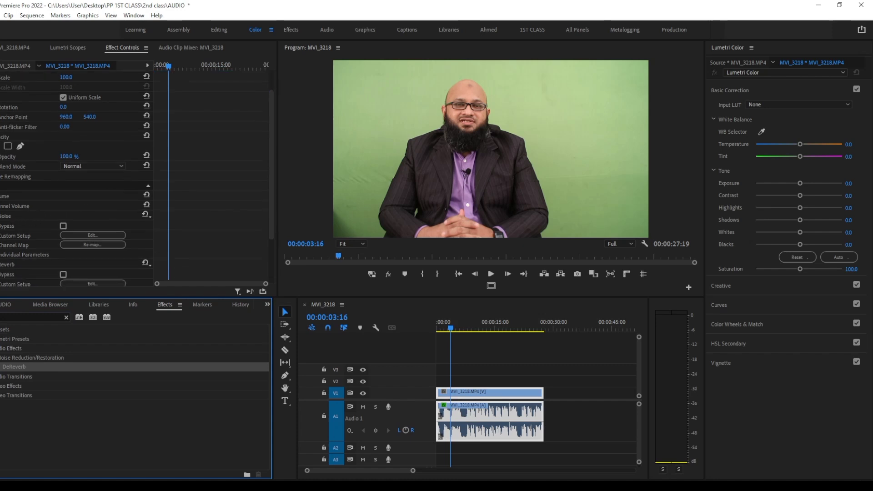
click(1, 216)
click(17, 216)
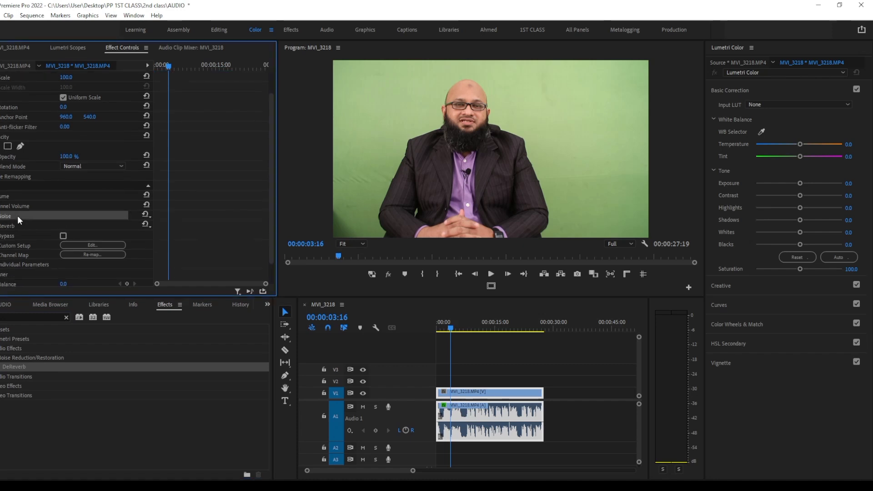
scroll(39, 232, down, 1)
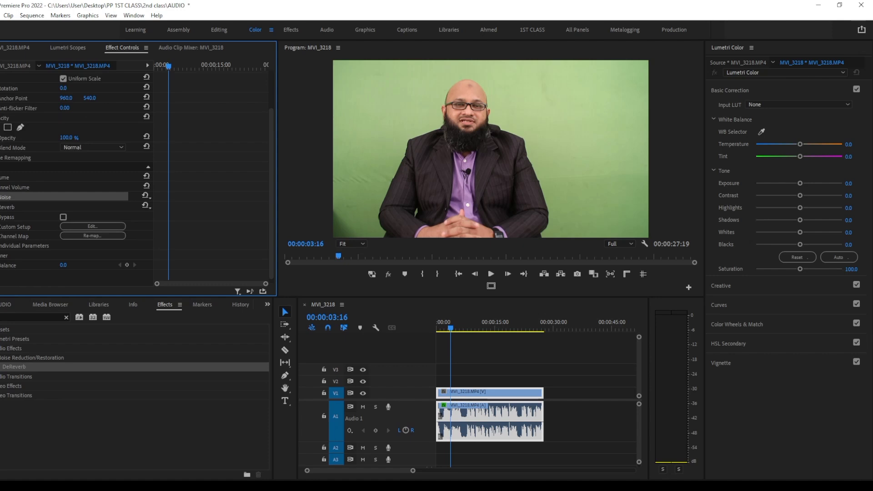
click(12, 206)
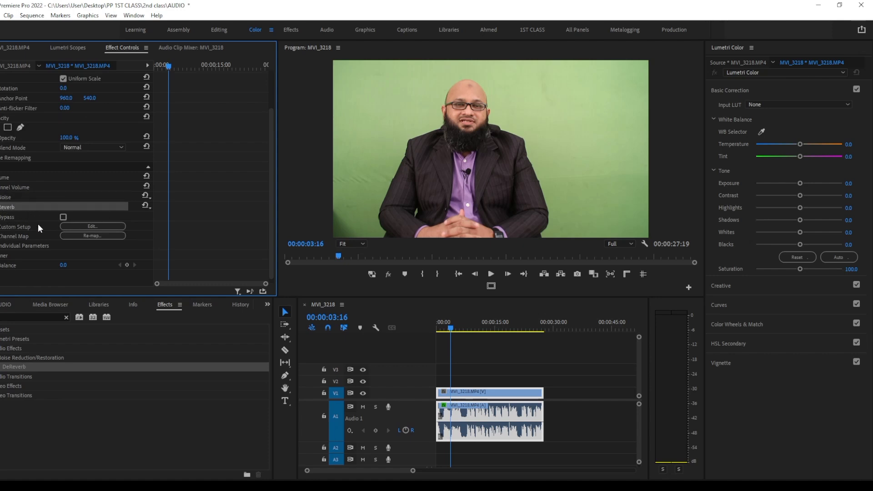
click(97, 226)
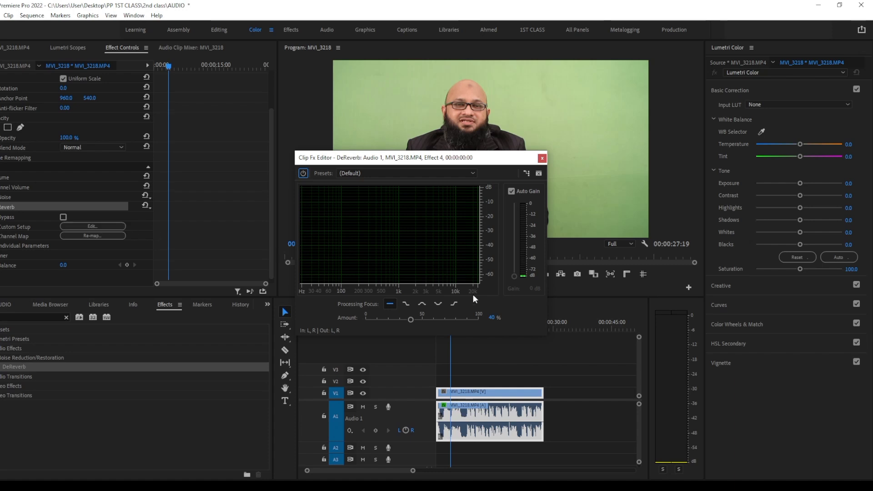
Set the DeReverb amount to 45% while listening to the clip, keeping the default preset, and close the effect editor
drag(410, 319, 408, 318)
key(space)
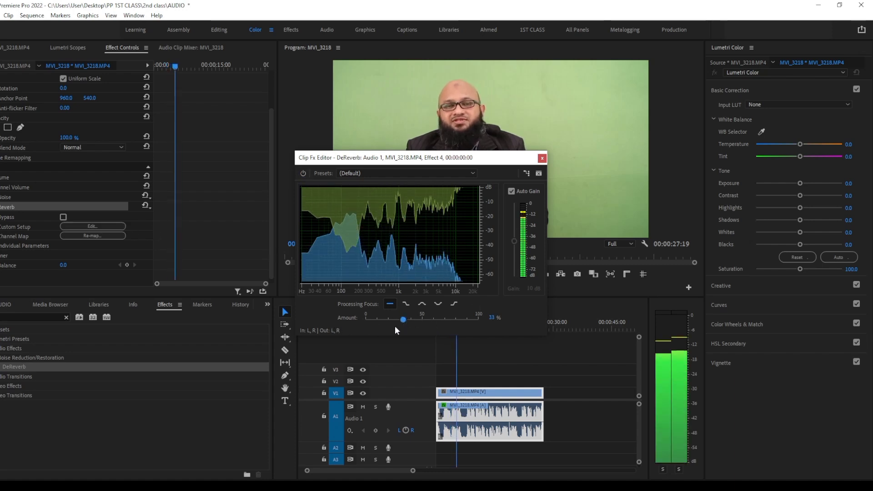
drag(404, 320, 408, 319)
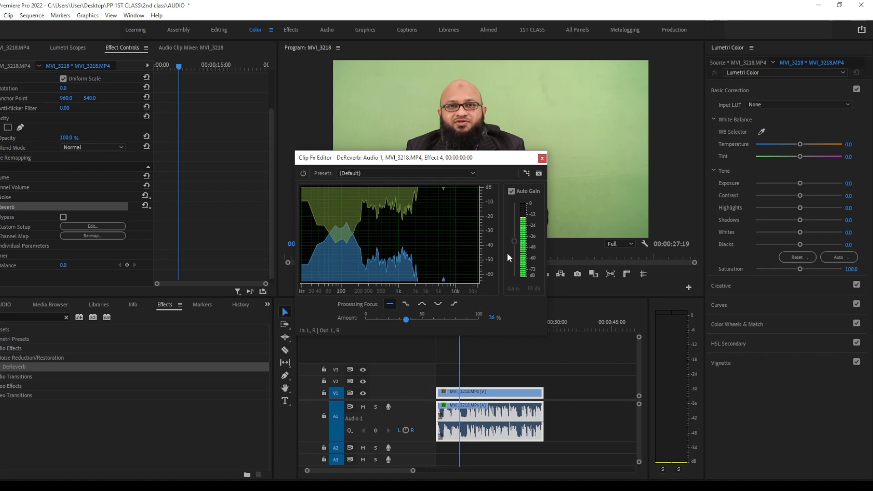
drag(406, 319, 408, 320)
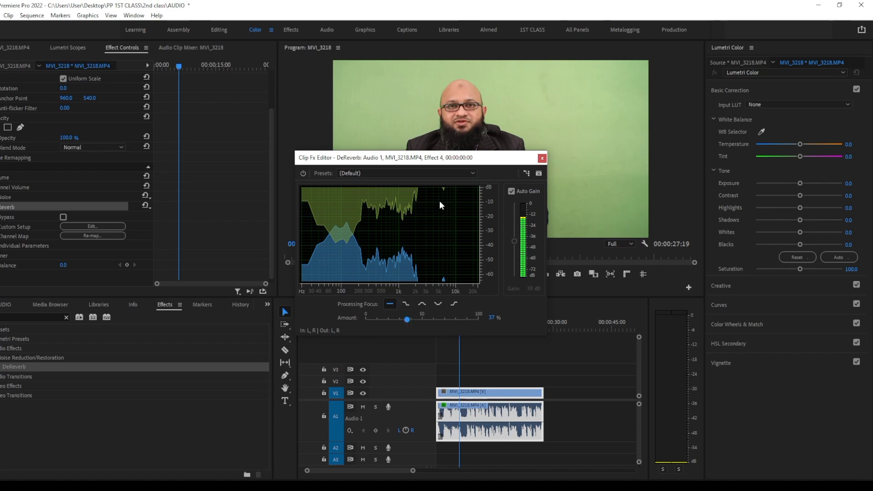
click(468, 172)
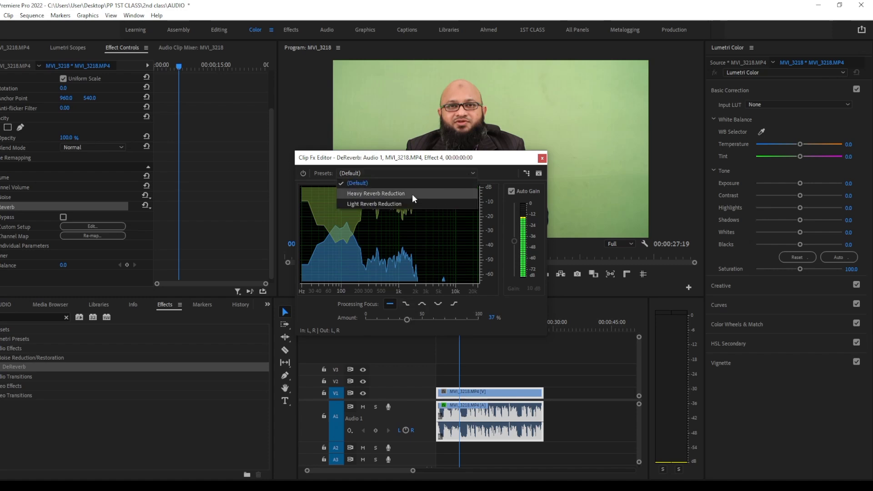
click(408, 318)
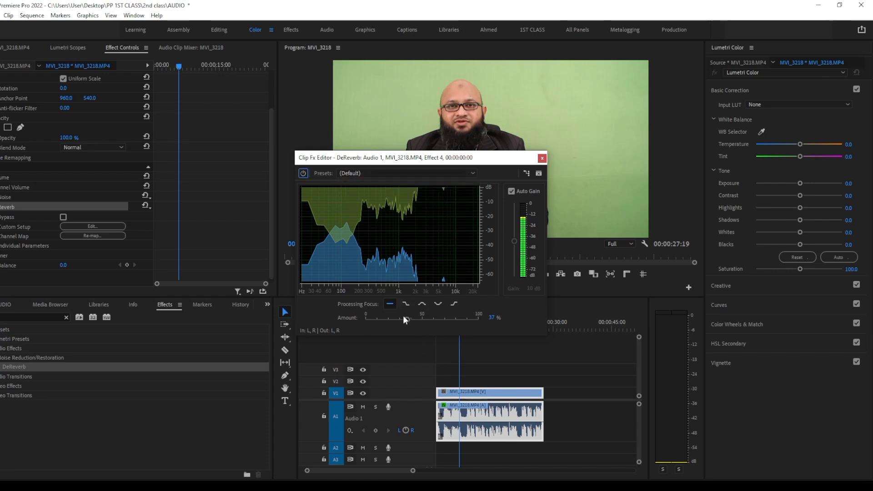
mouse_move(407, 320)
mouse_down()
mouse_move(389, 321)
mouse_move(476, 322)
mouse_move(401, 319)
mouse_move(417, 320)
mouse_up()
key(space)
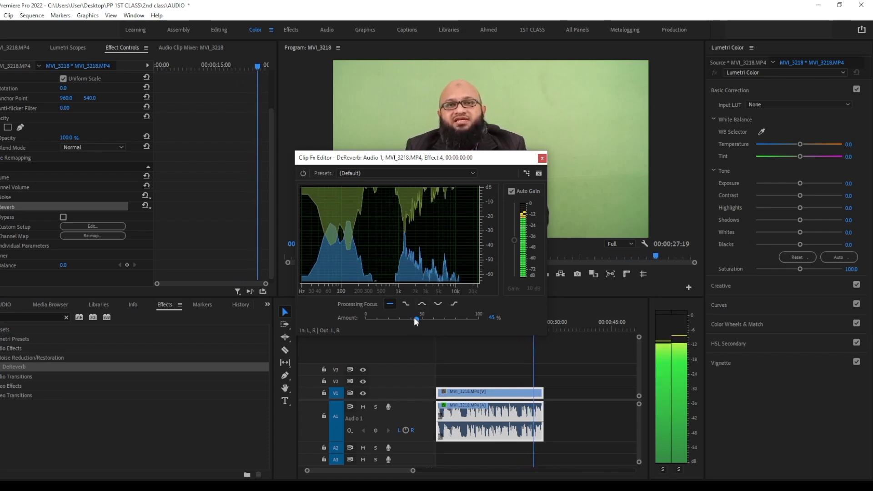
click(542, 158)
Play the sequence from 00:00:11:09 to judge the reverb reduction, and clear the effects search
click(480, 327)
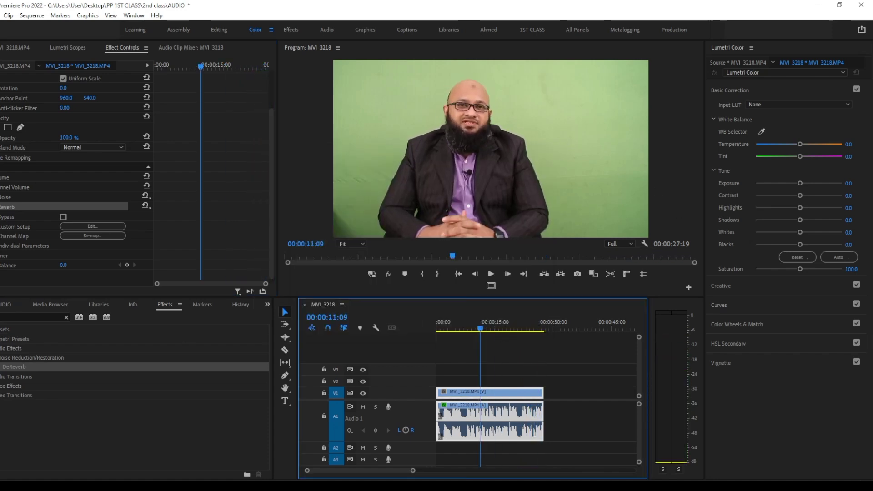
key(space)
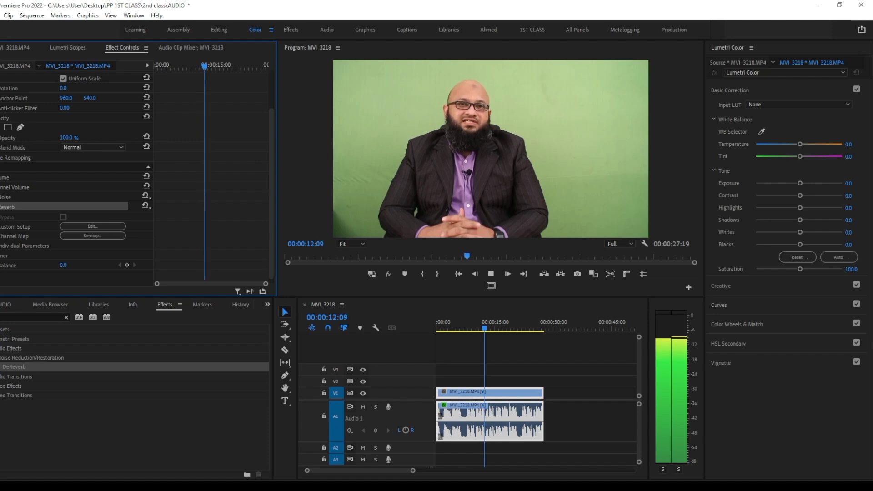
key(space)
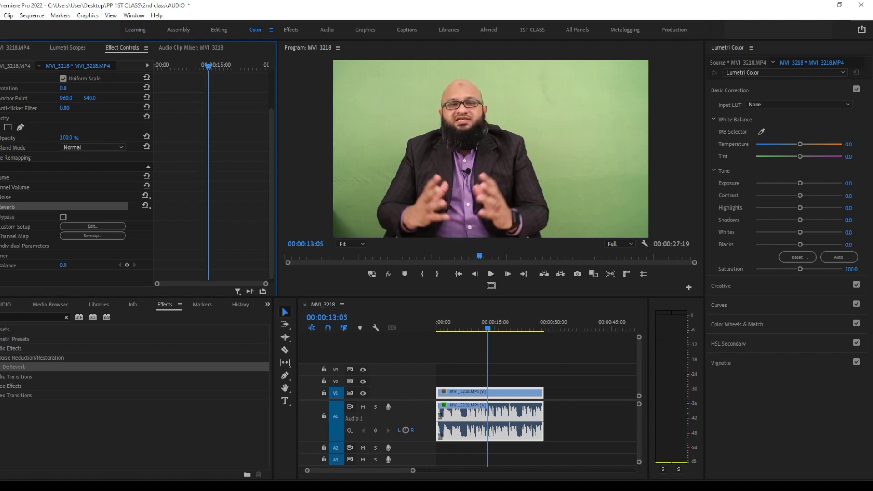
key(space)
key(space)
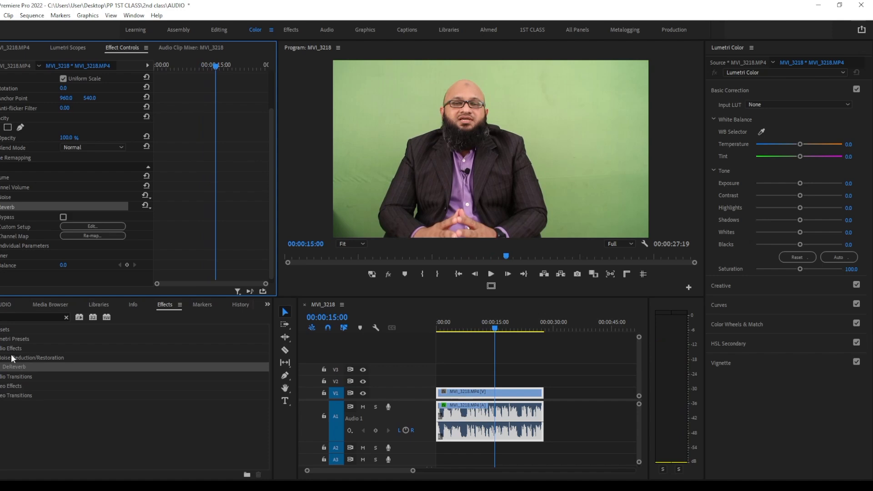
click(66, 317)
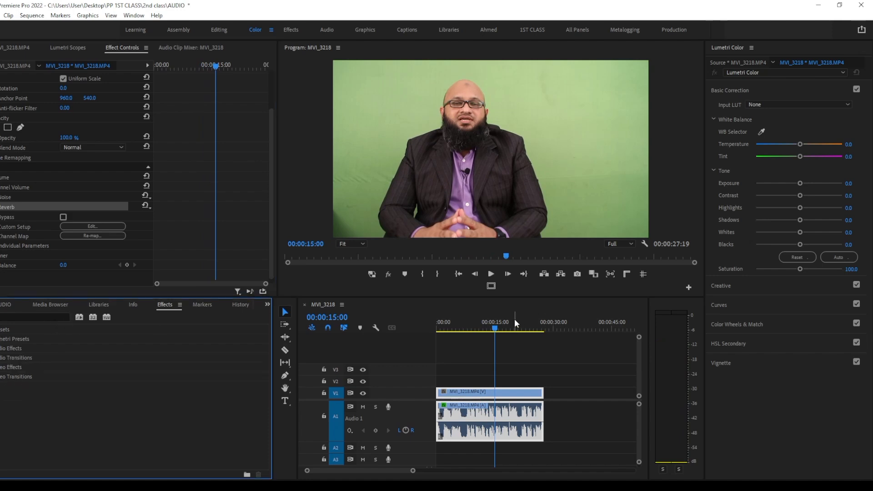
Play the opening second of the sequence, reduce the height of audio track A1, and return the playhead to the start
click(336, 345)
key(Home)
key(space)
key(space)
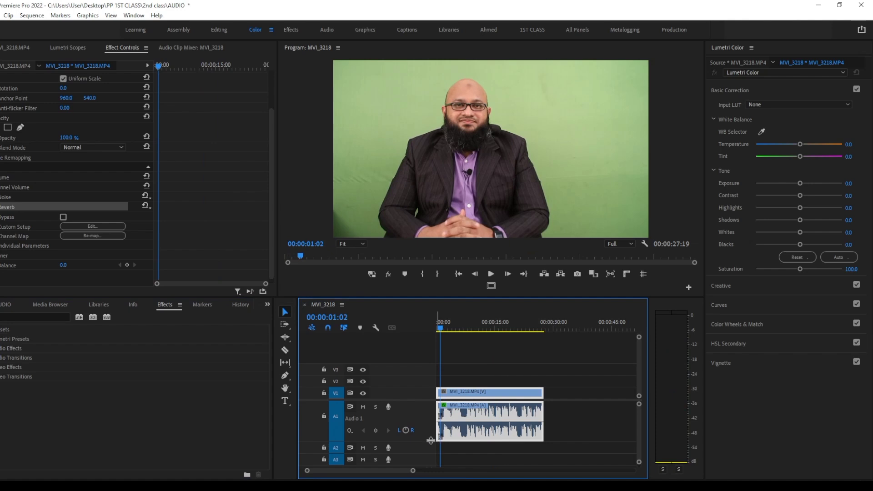
drag(432, 442, 431, 417)
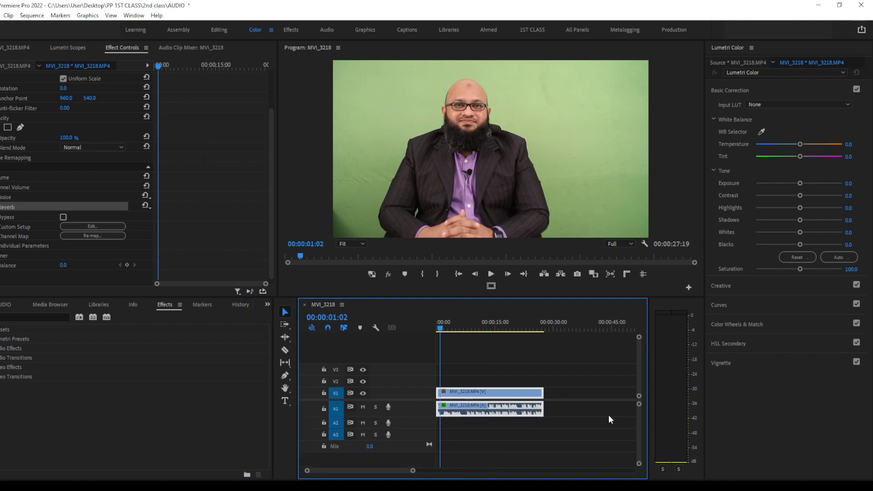
key(Home)
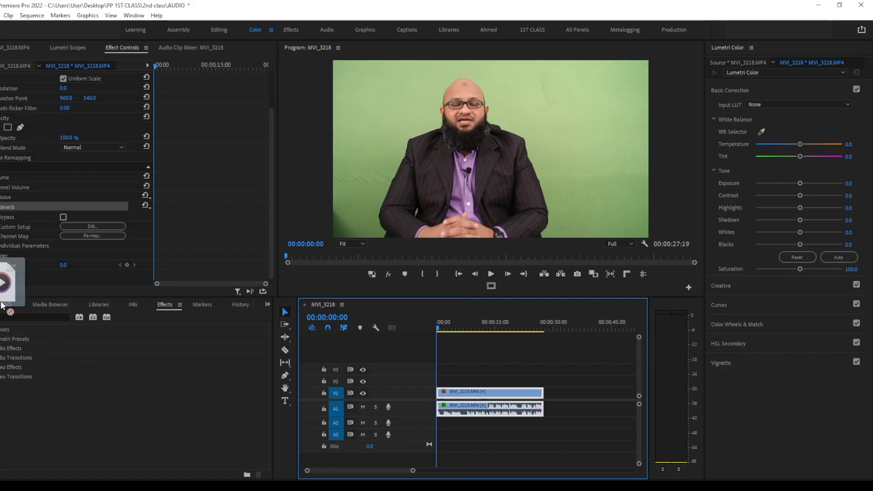
Import the music file motivational-corporate-medium1-110677.mp3 into the project and open it in the Source Monitor
click(4, 304)
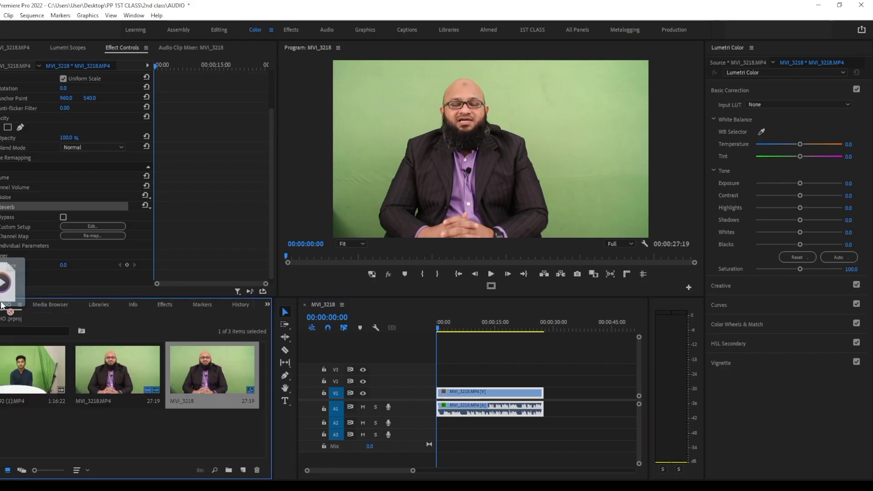
drag(3, 305, 117, 439)
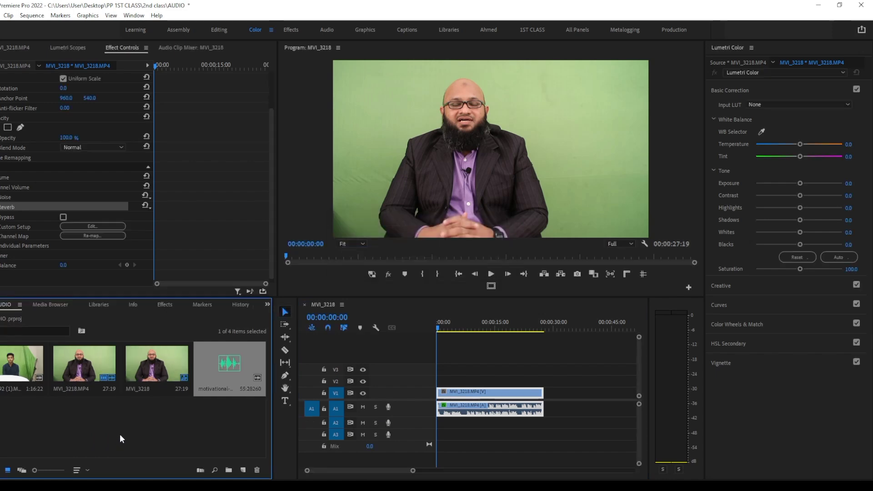
double_click(244, 364)
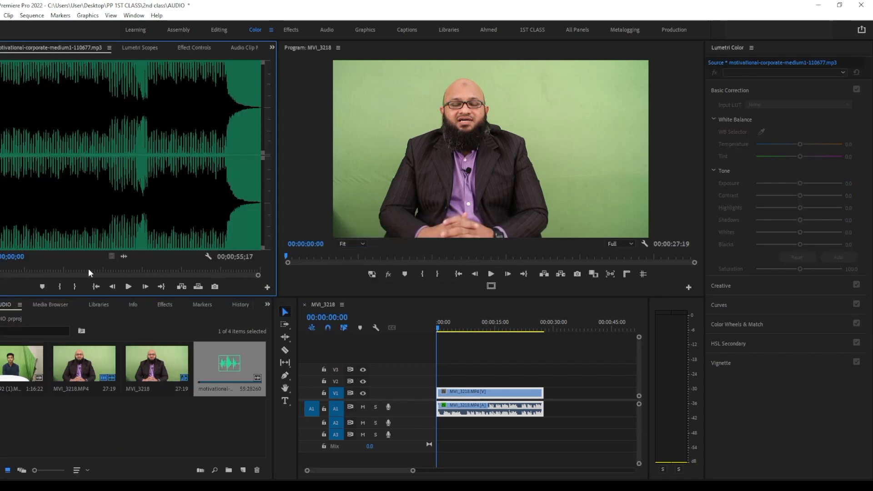
Preview the start of the music and place its audio on track A2 from the beginning of the sequence
key(space)
key(space)
drag(123, 257, 431, 425)
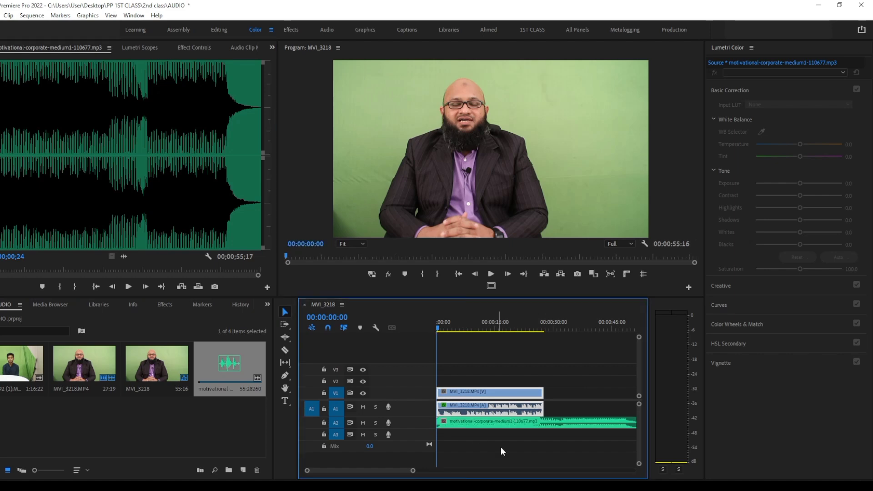
Increase the height of audio track A2 and play the opening second of the sequence with the music
drag(412, 474, 486, 471)
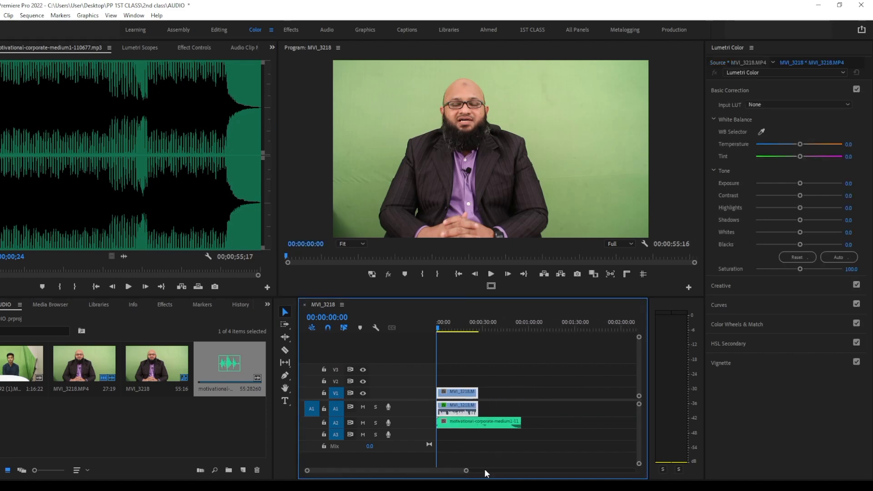
click(473, 323)
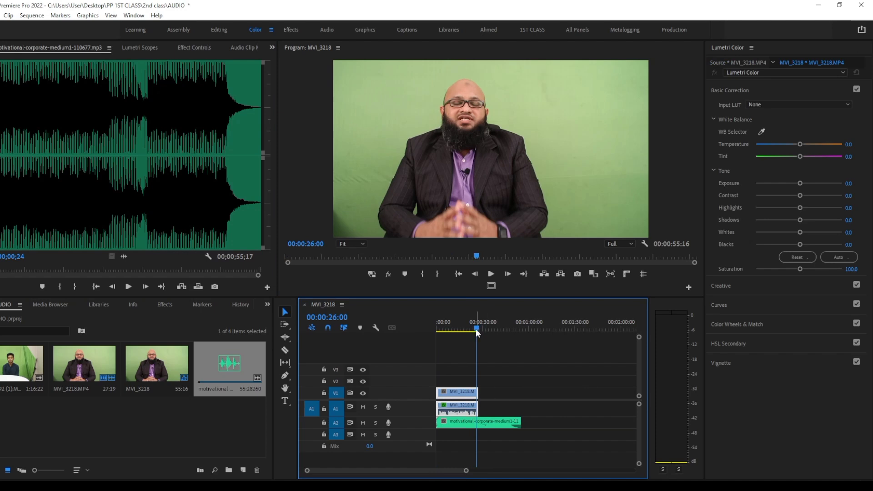
drag(477, 328, 298, 365)
drag(467, 471, 394, 471)
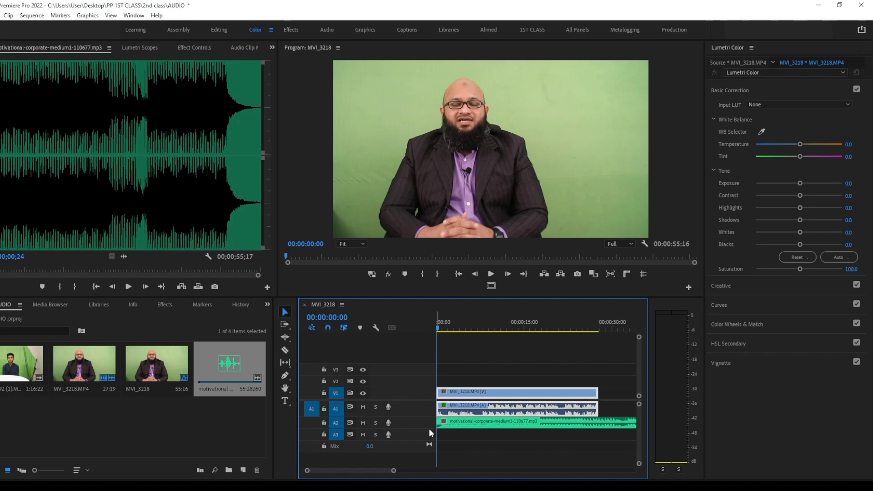
drag(435, 457, 434, 457)
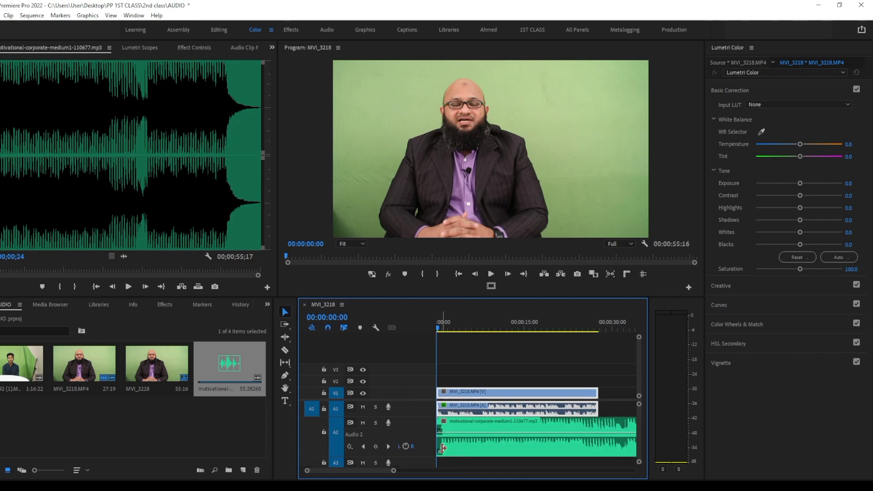
key(space)
key(space)
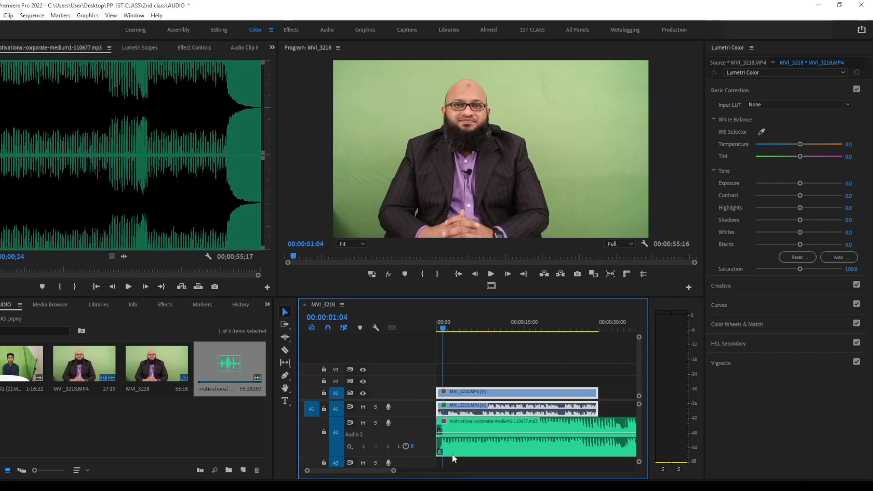
Play the closing part of the music on track A2 from 00:00:48:05 to hear how it ends
drag(393, 473, 433, 472)
click(563, 327)
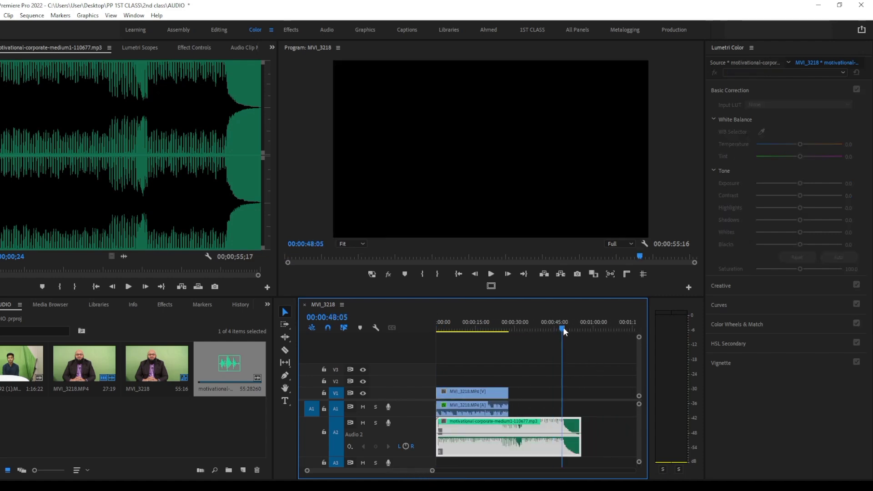
key(space)
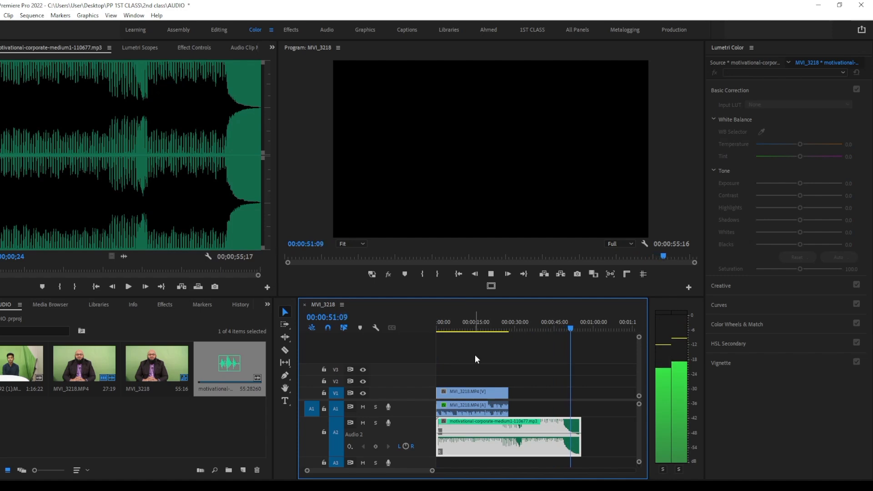
key(space)
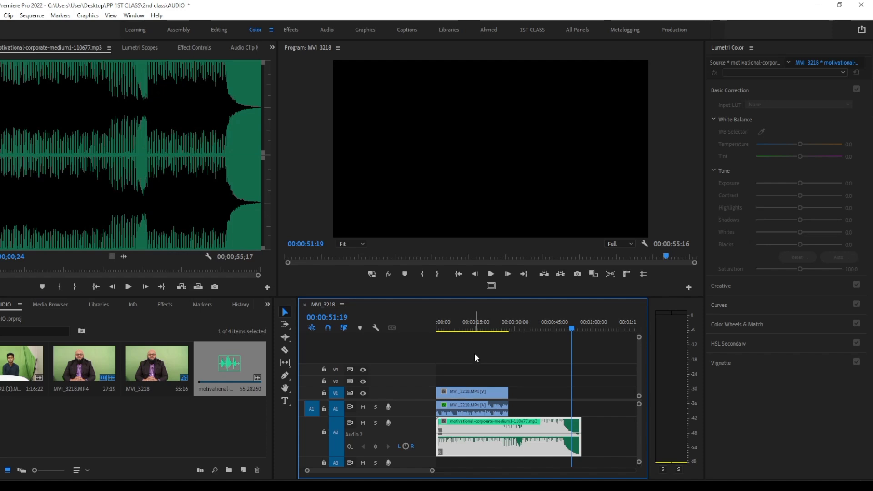
Move the playhead to the end of the interview clip at 00:00:27:04 and select the music clip
click(510, 326)
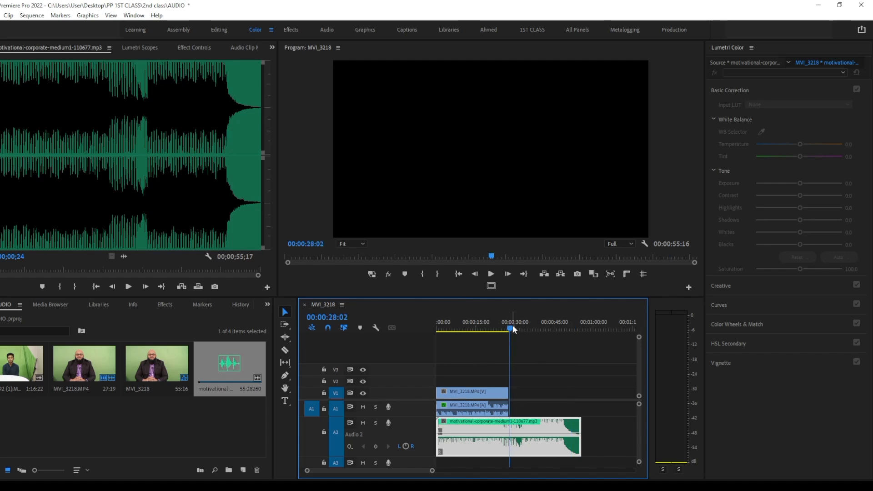
drag(512, 327, 509, 326)
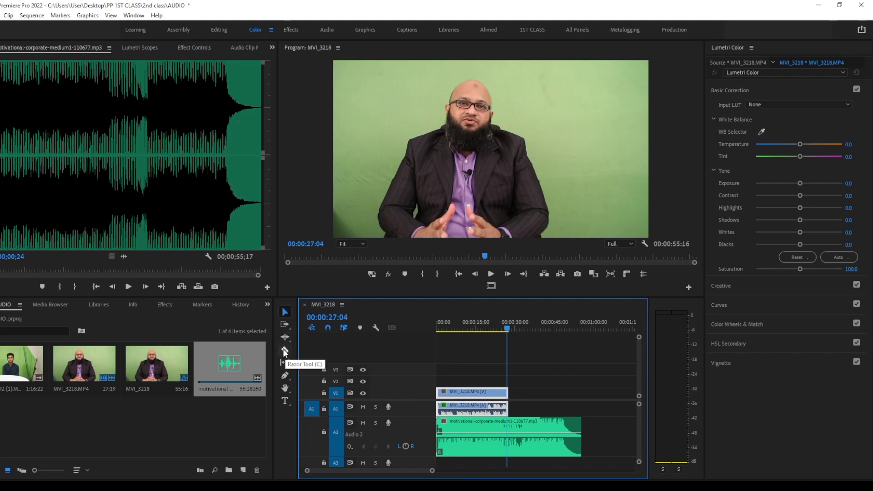
click(548, 443)
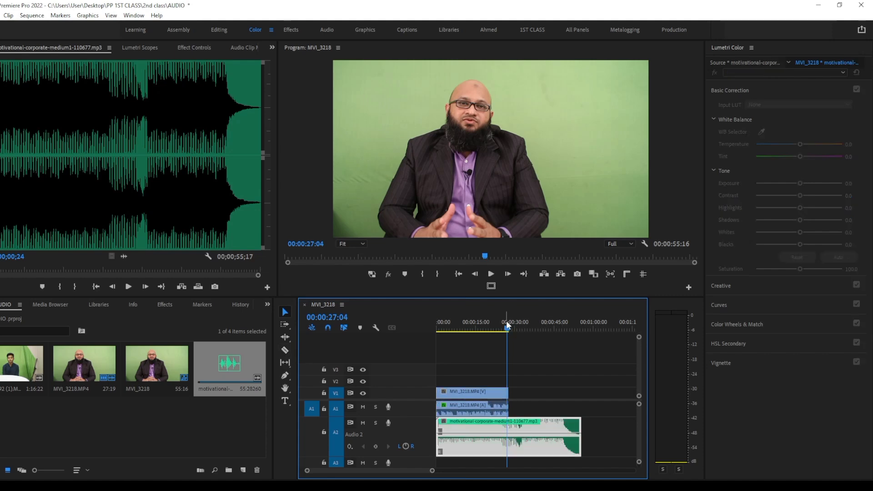
Lower the volume of the music clip on track A2 slightly, playing the opening seconds before and after the change
drag(508, 324, 370, 351)
key(space)
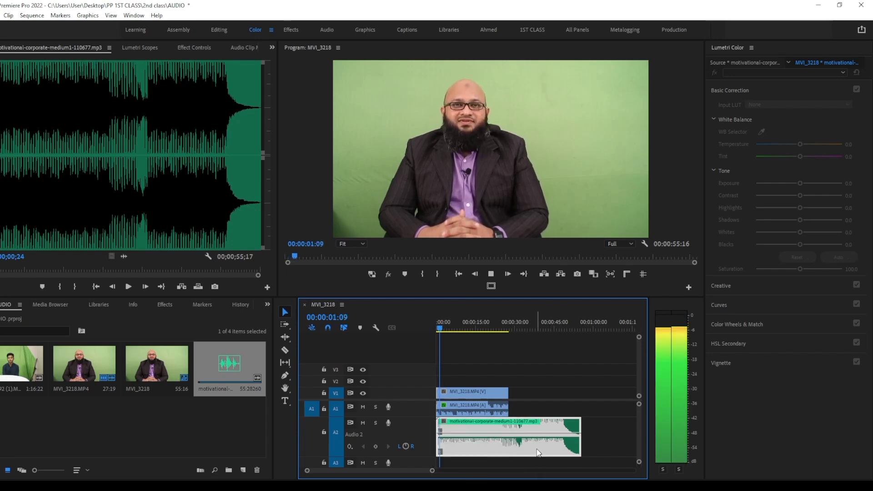
key(space)
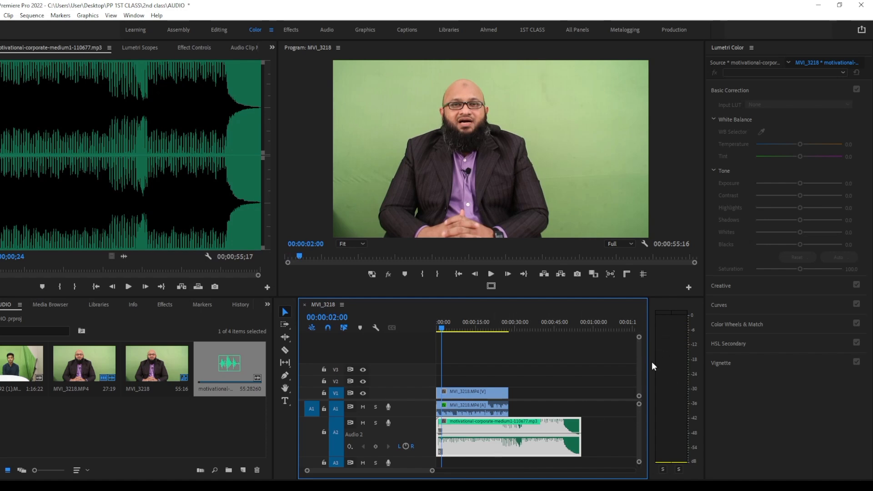
drag(504, 433, 506, 438)
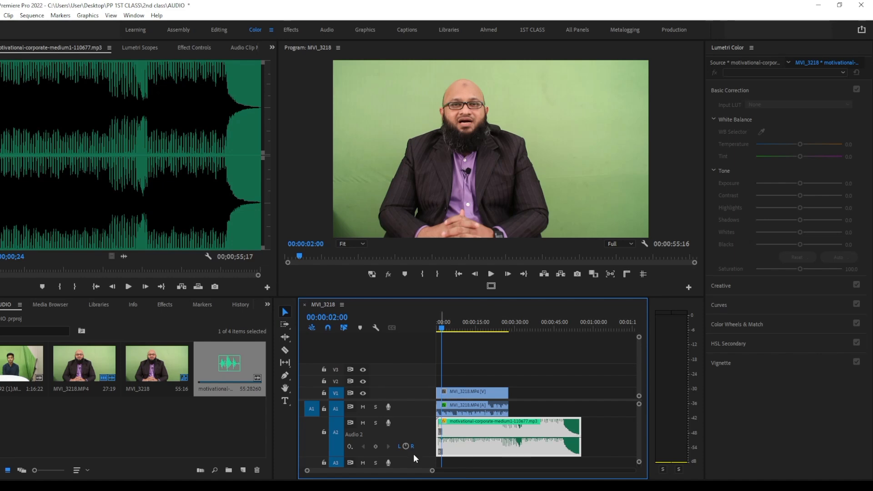
key(space)
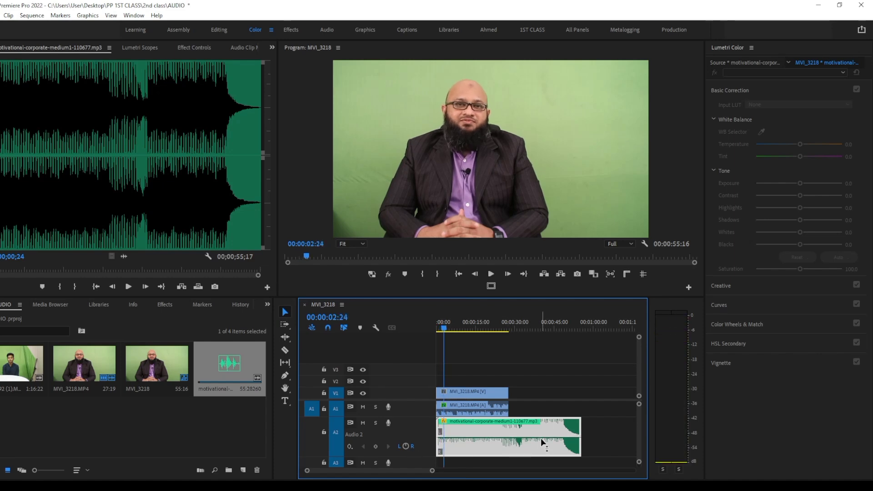
Cut the music on track A2 at 00:00:21:10 and trim its pieces to meet without a gap at about 16.7 seconds
click(507, 323)
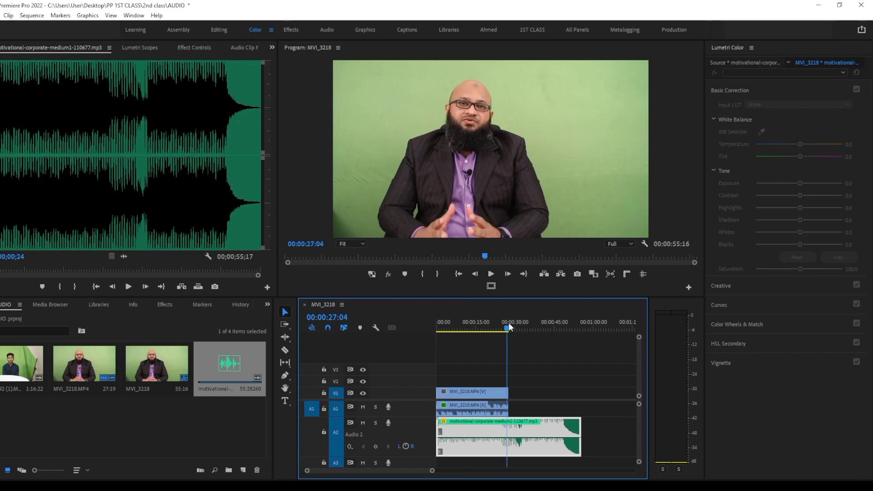
drag(508, 323, 493, 325)
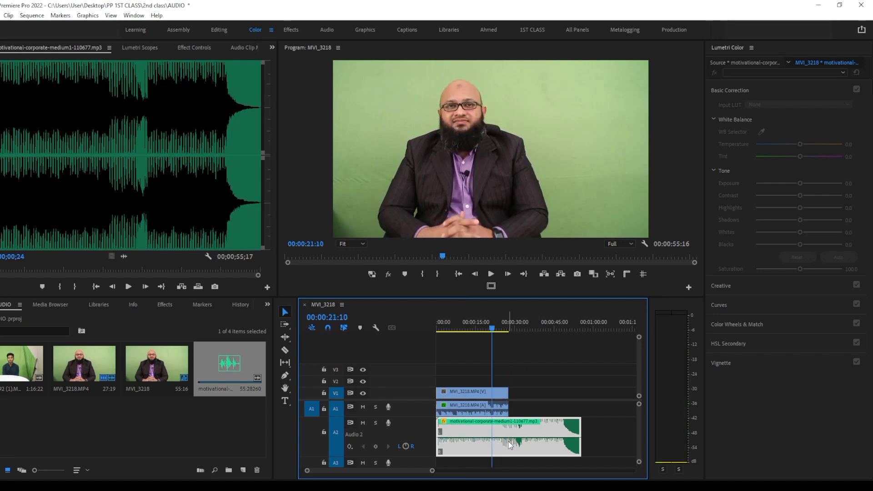
key(ctrl+k)
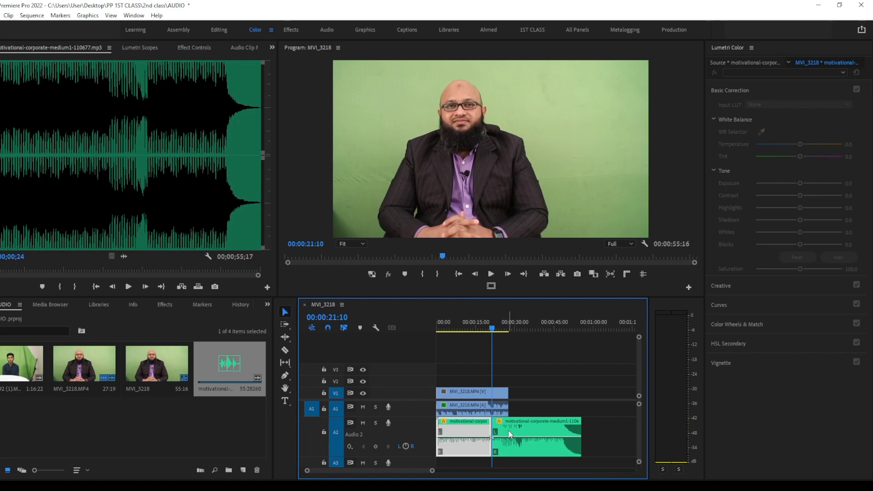
drag(490, 431, 521, 443)
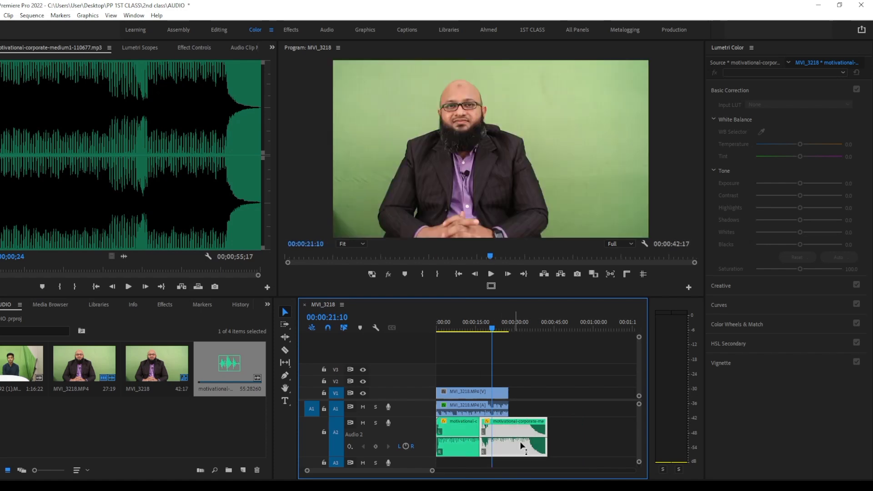
click(586, 447)
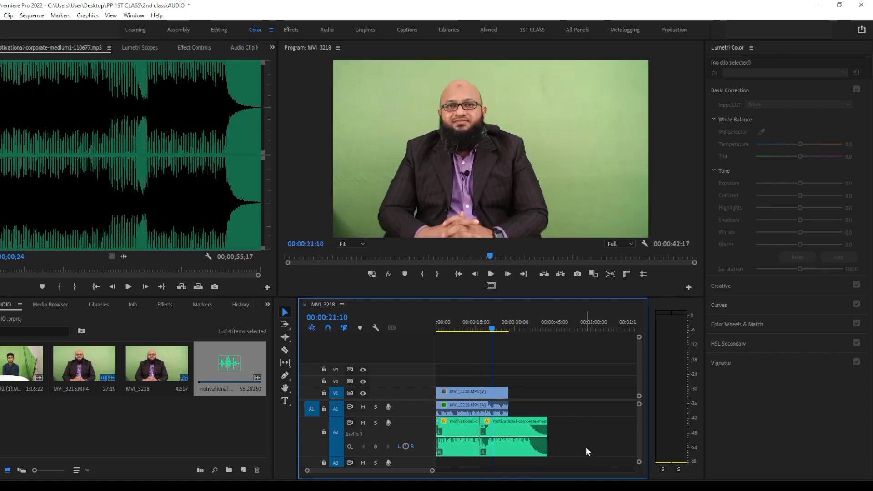
In a maximized timeline, trim the second music piece's start and the first piece's end to about 10 seconds, and move the second piece back
key(grave)
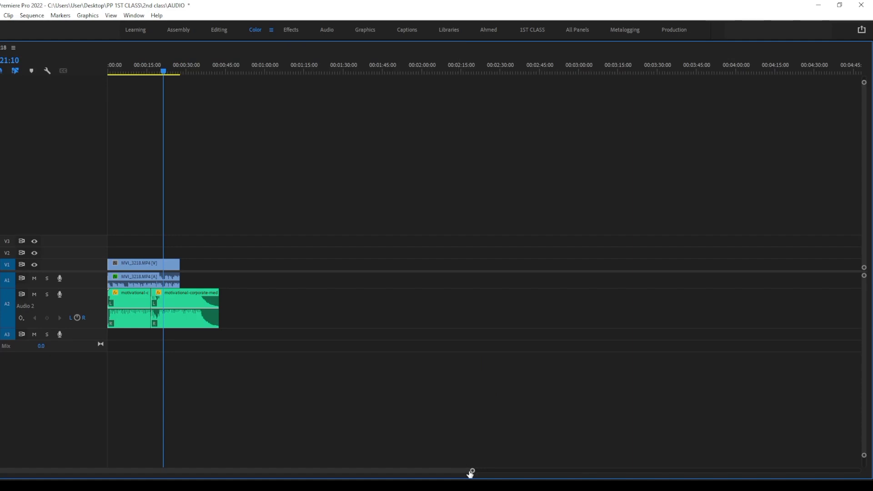
drag(471, 473, 165, 472)
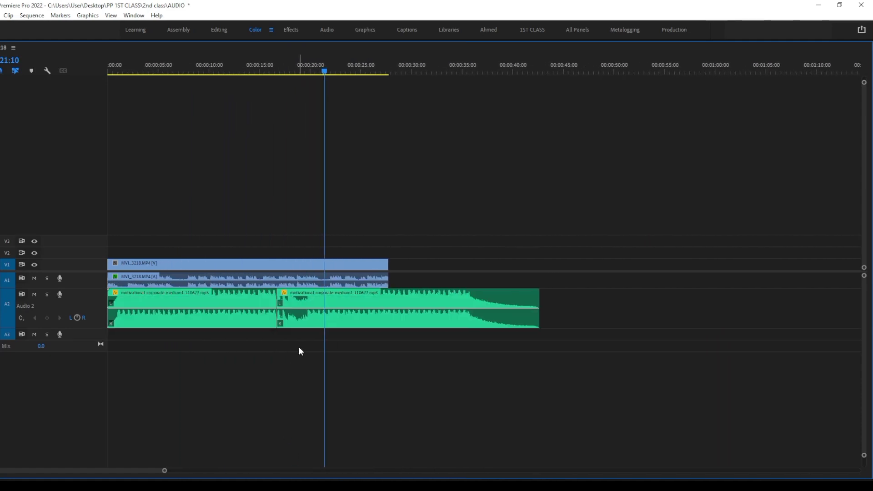
drag(279, 306, 330, 310)
click(236, 310)
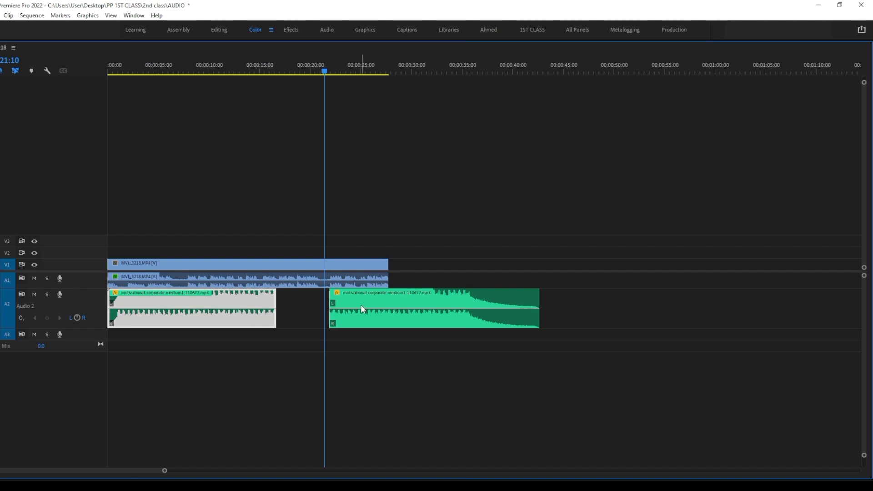
drag(270, 310, 212, 310)
drag(389, 309, 290, 305)
Align the second music piece's end with the interview clip's end and extend the first piece to meet it at about 11.4 seconds
drag(165, 474, 192, 471)
drag(216, 305, 278, 305)
drag(336, 303, 287, 303)
mouse_move(193, 304)
mouse_down()
mouse_move(204, 304)
mouse_move(193, 301)
mouse_move(204, 313)
mouse_up()
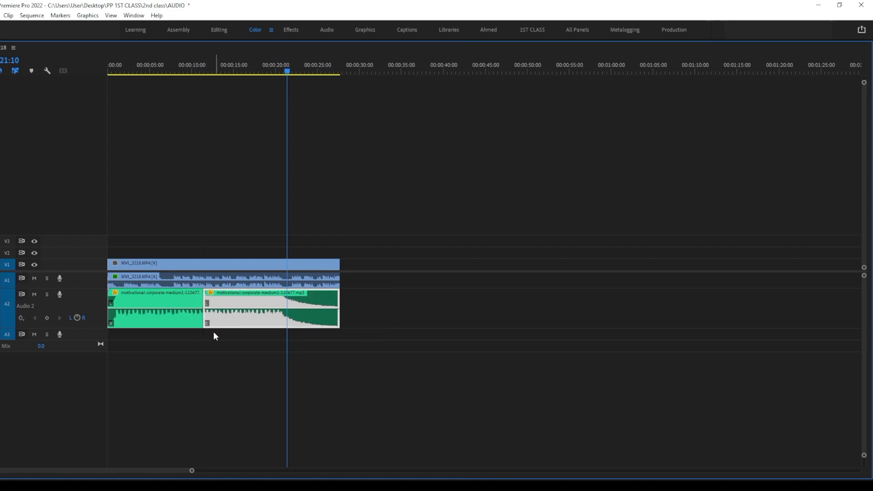
click(209, 343)
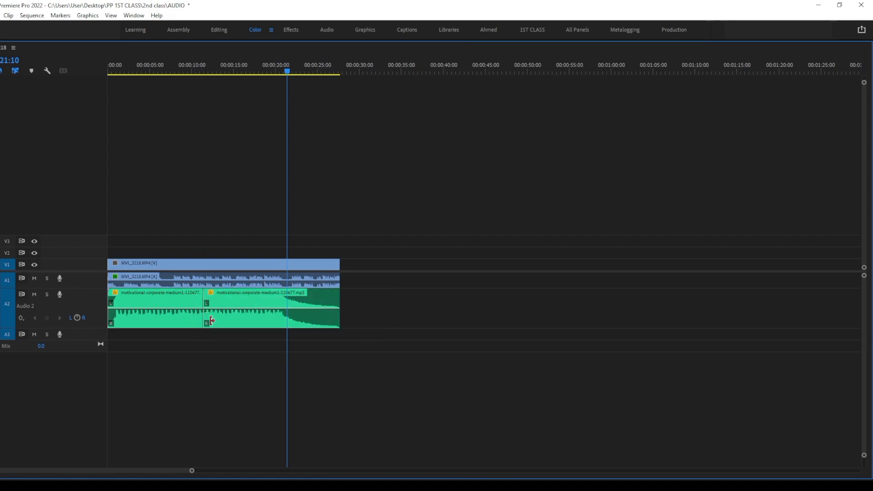
Shift the cut between the two music pieces to about 13.6 seconds and play across it from 00:00:10:22
drag(191, 472, 123, 471)
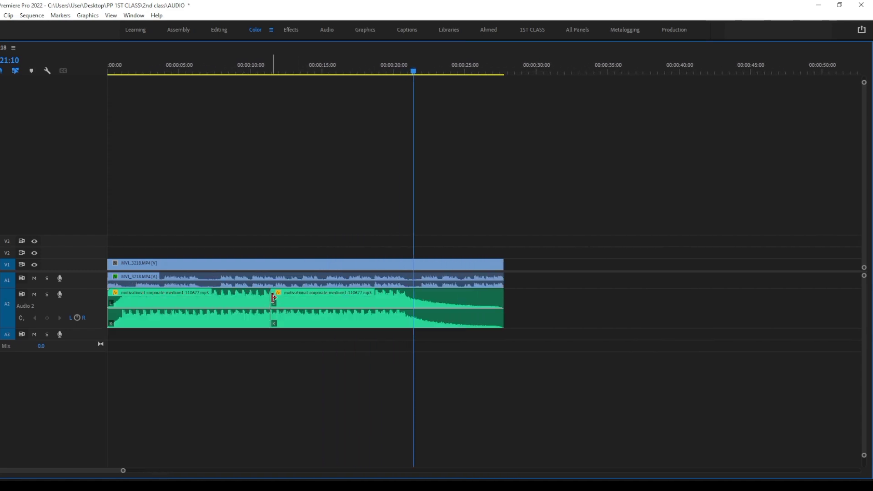
drag(273, 297, 301, 300)
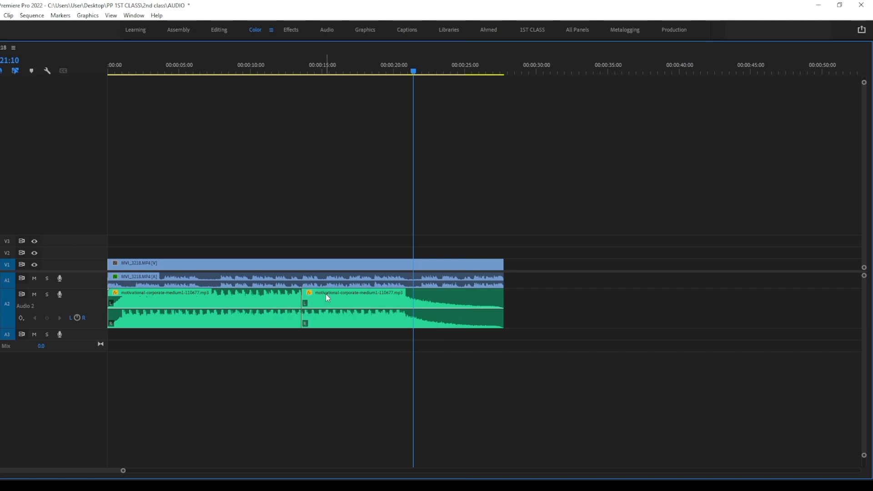
drag(413, 70, 264, 108)
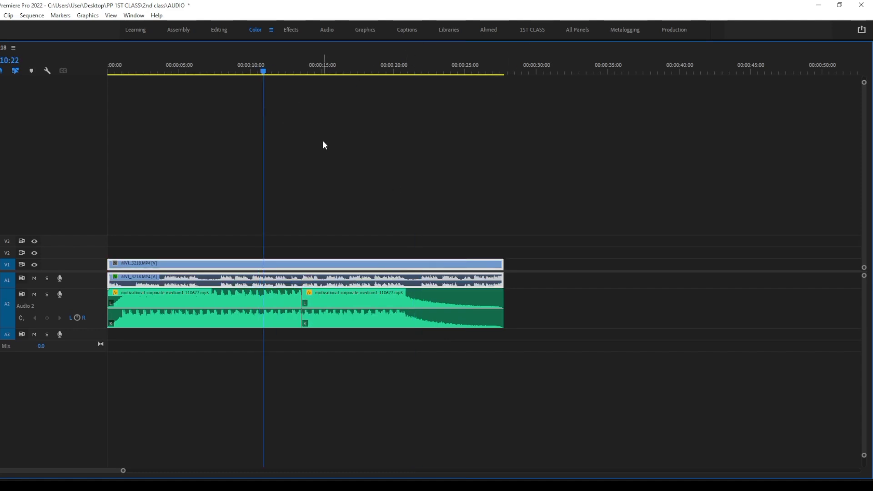
key(space)
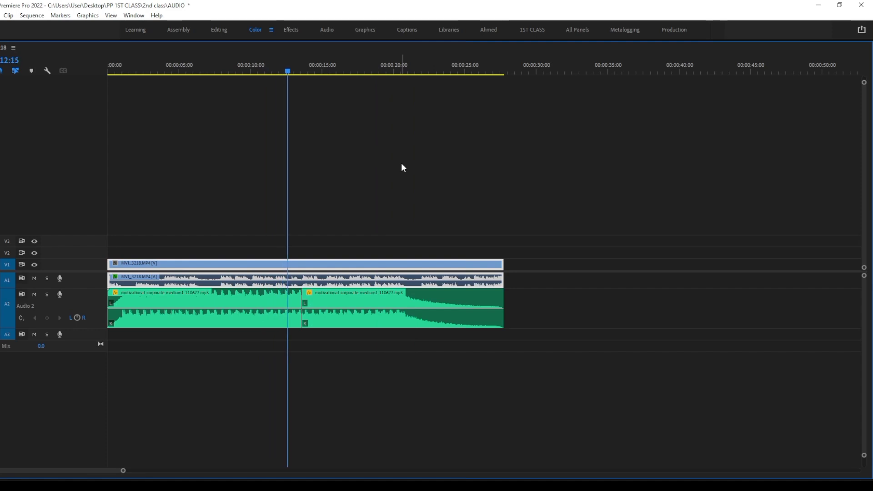
key(space)
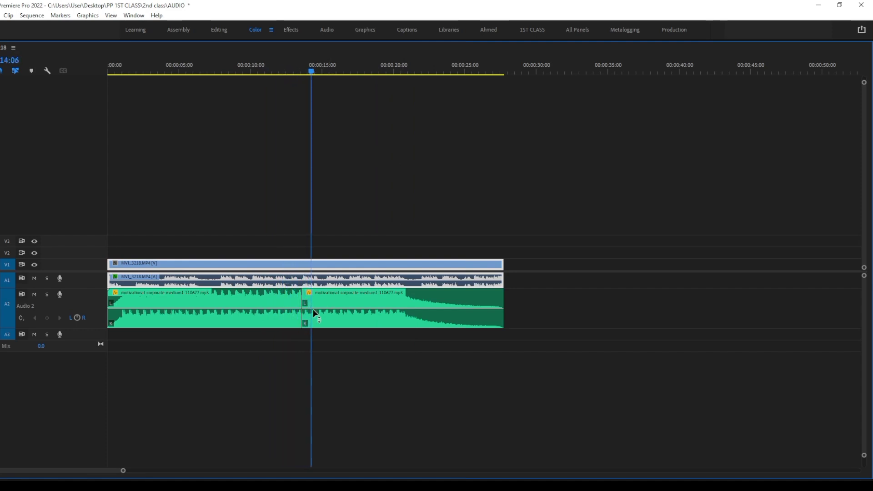
Shift the cut between the two music pieces to 00:00:14:06 and play across it from 00:00:12:20
drag(305, 305, 317, 300)
click(292, 71)
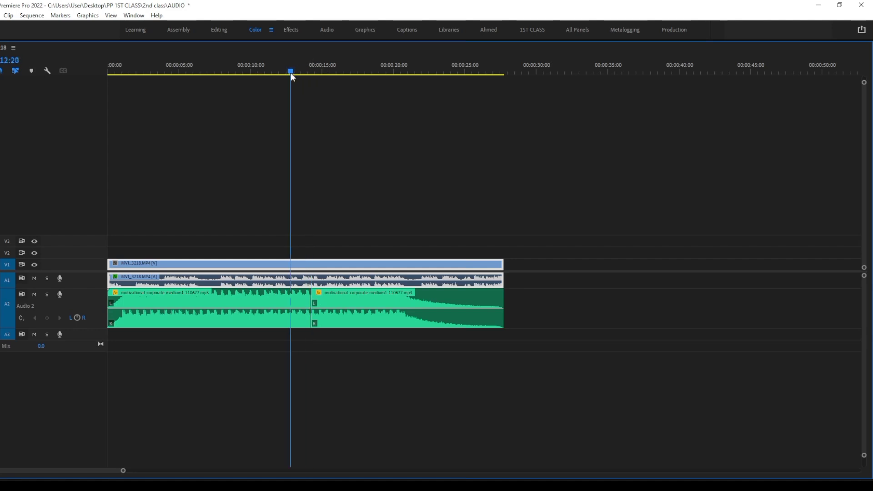
key(space)
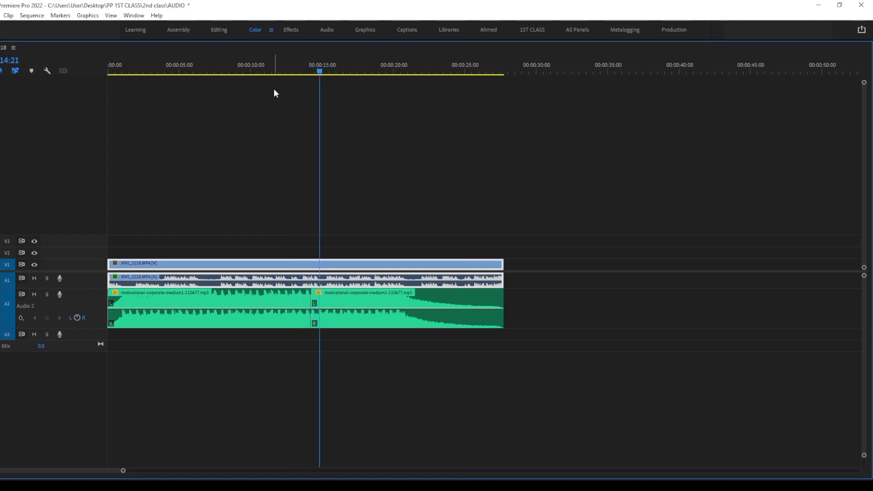
Search the effects for "cr" and apply the Constant Gain crossfade to the cut between the two music pieces
key(grave)
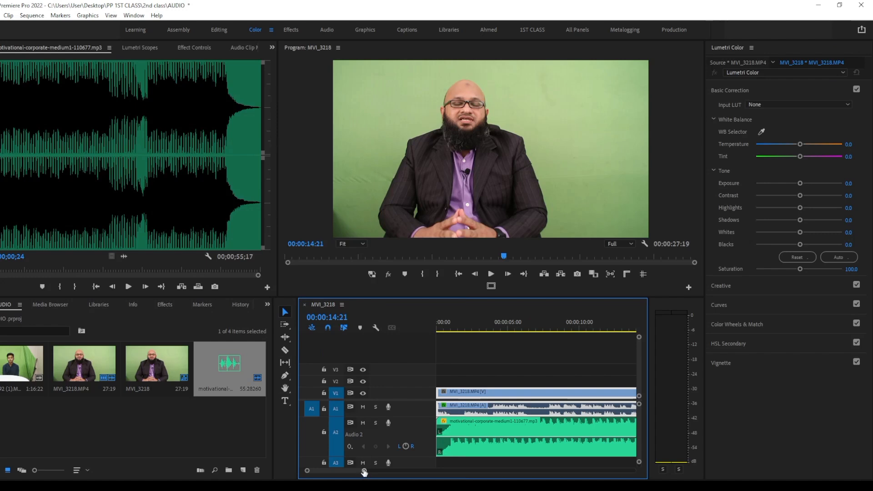
drag(364, 471, 391, 476)
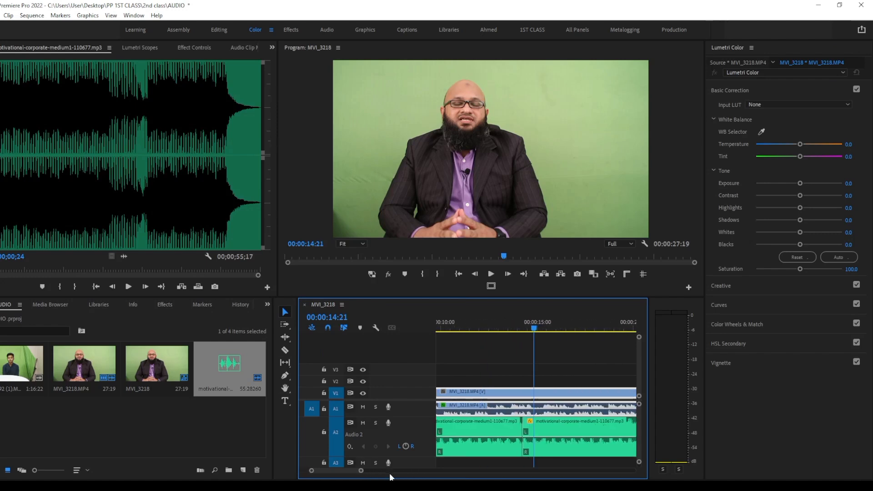
click(164, 305)
click(7, 317)
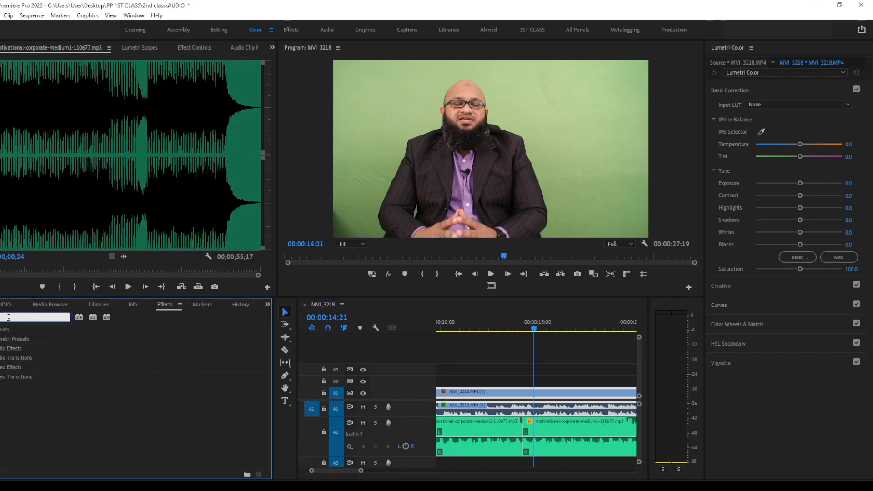
text(cr)
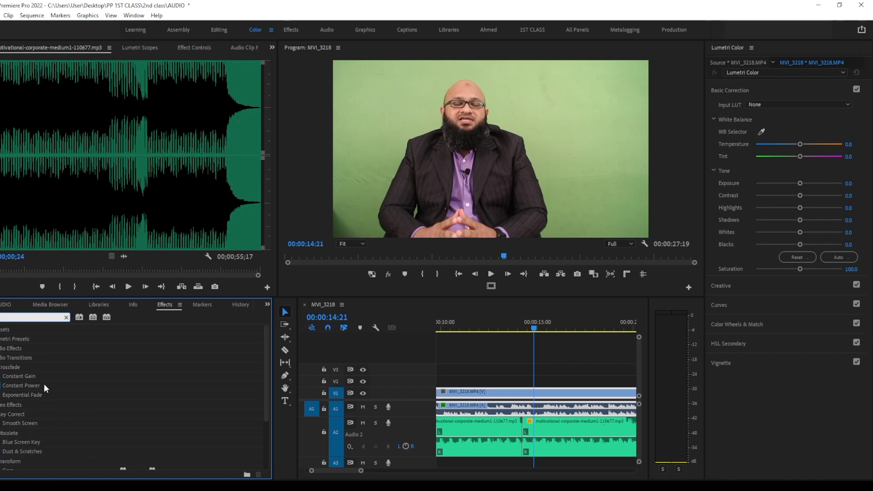
click(26, 367)
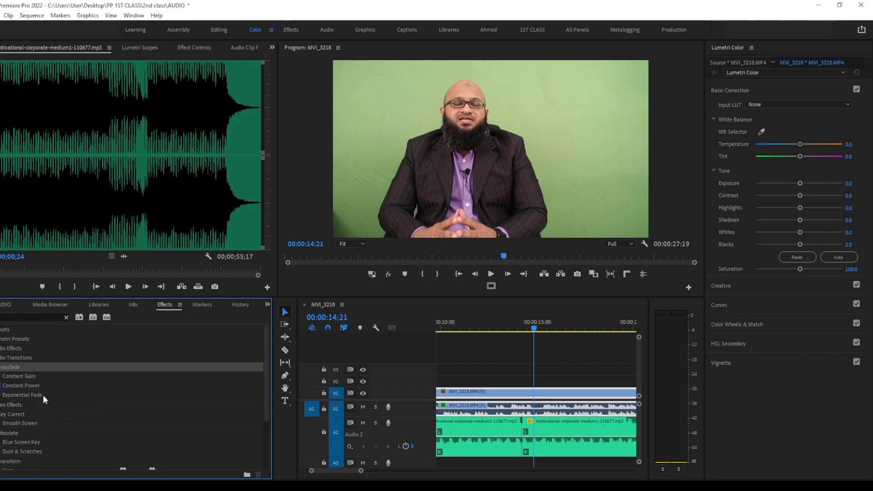
click(38, 396)
click(31, 378)
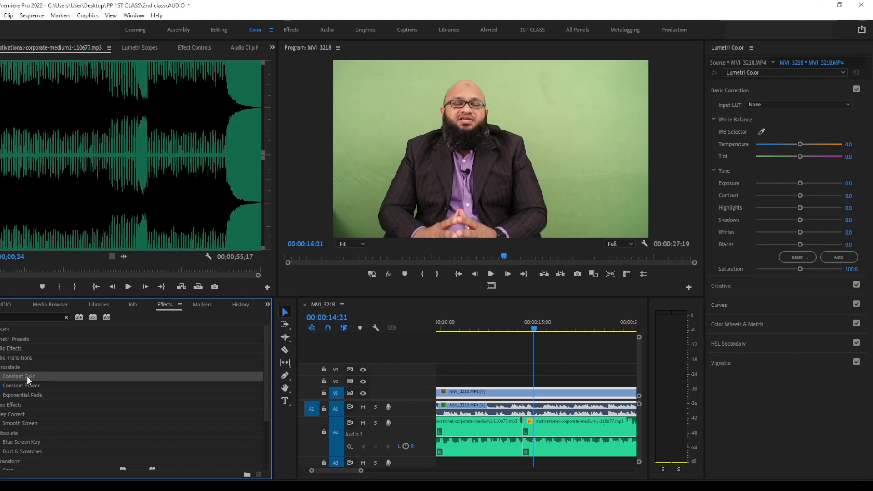
drag(26, 376, 523, 444)
Lengthen the Constant Gain crossfade to about 8 frames, centred on the cut, and play across it from about 00:00:13:20
drag(362, 470, 350, 471)
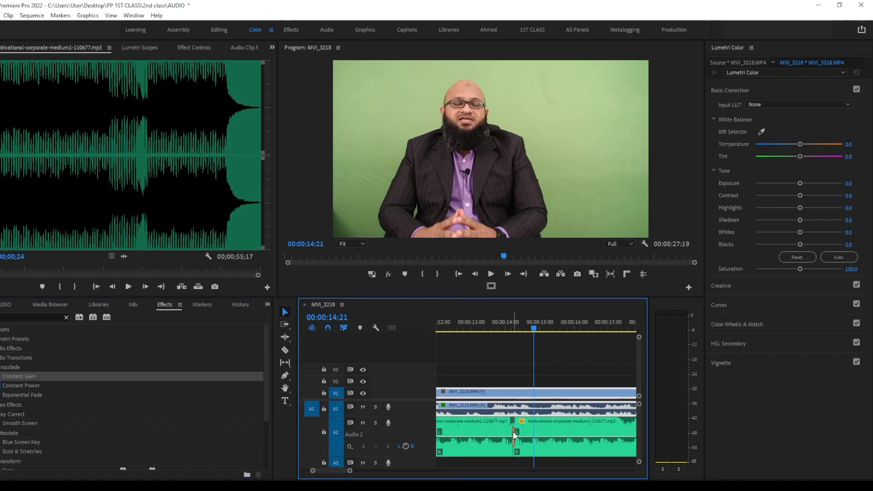
key(grave)
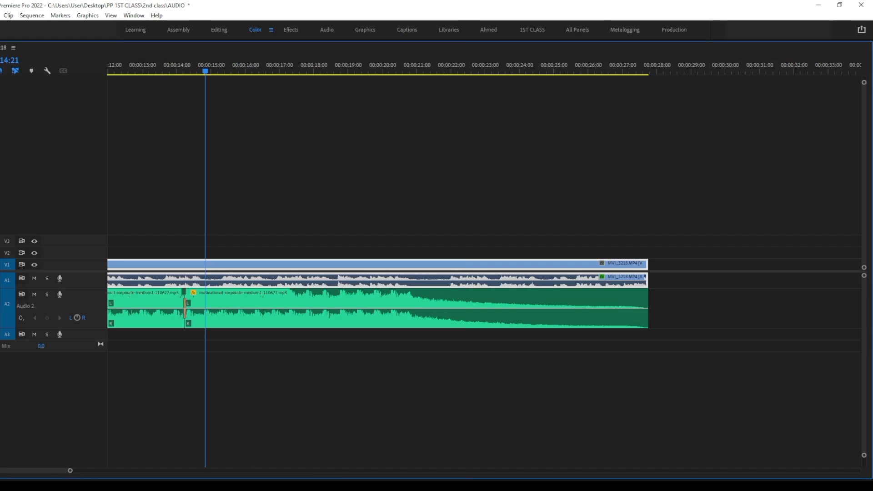
drag(69, 475, 41, 476)
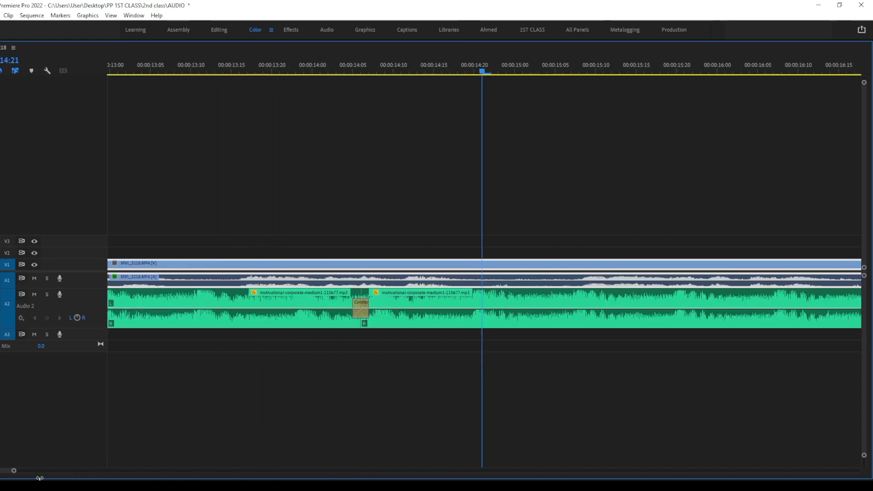
click(349, 316)
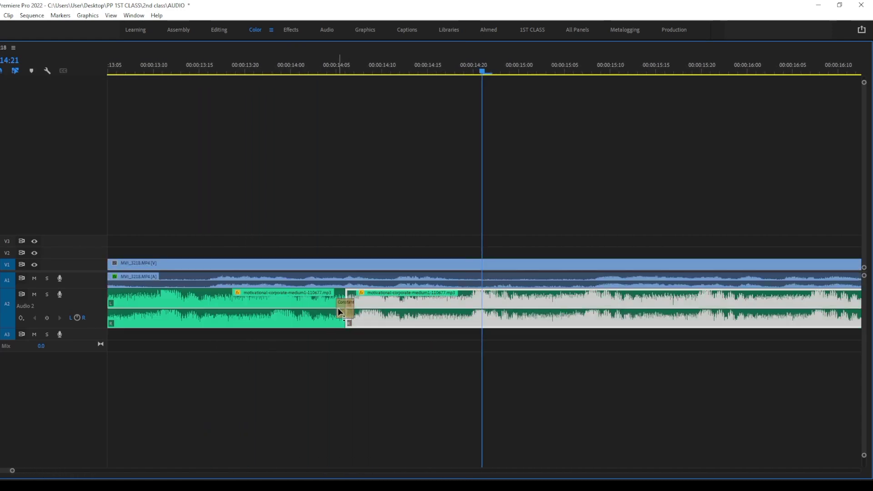
click(342, 307)
drag(354, 313, 379, 313)
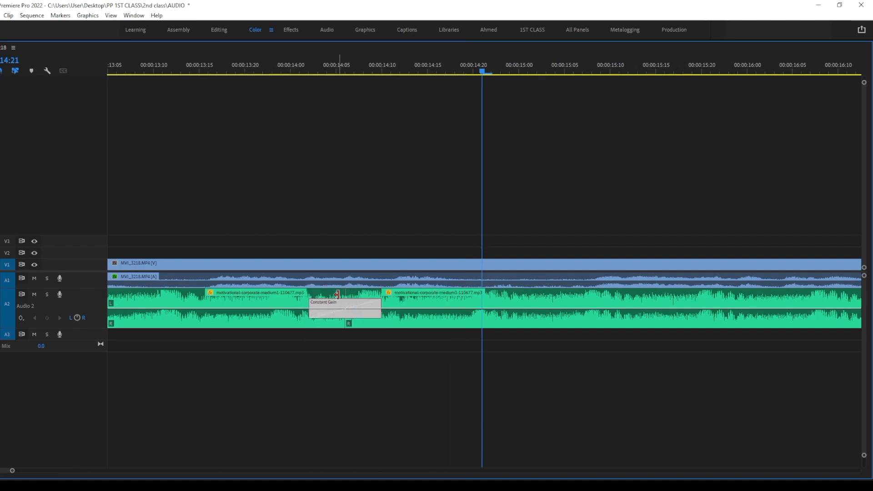
click(468, 70)
drag(467, 70, 244, 136)
key(space)
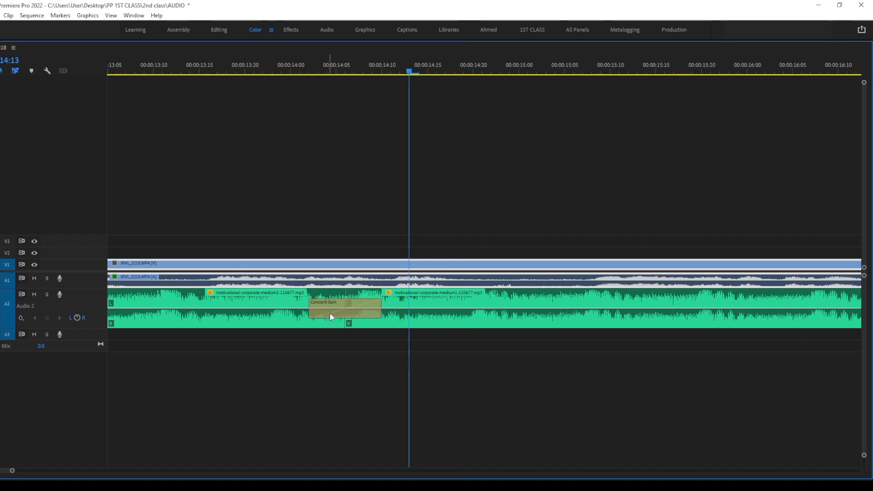
Replace the crossfade between the music pieces with Constant Power and play across the cut from about 00:00:13:10
key(grave)
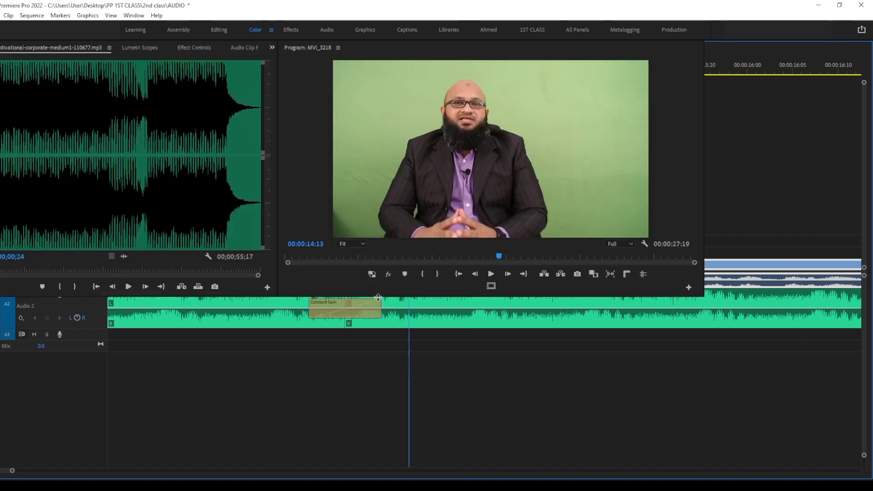
drag(326, 471, 370, 478)
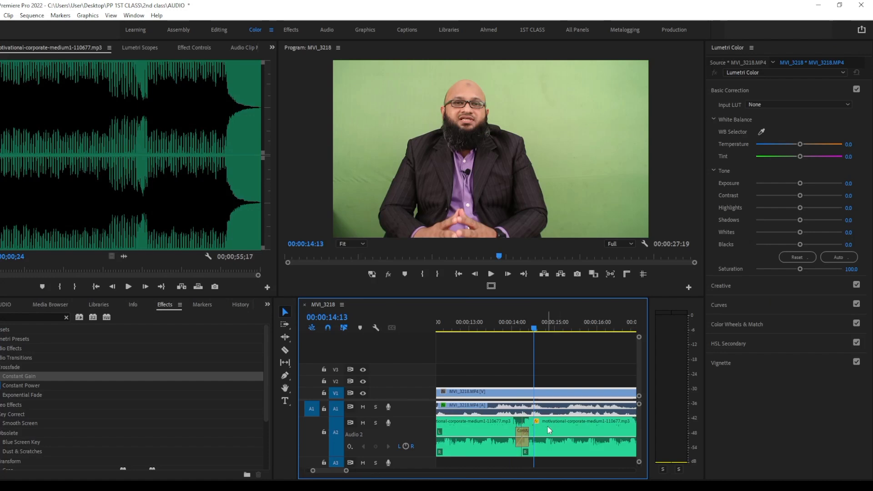
click(522, 440)
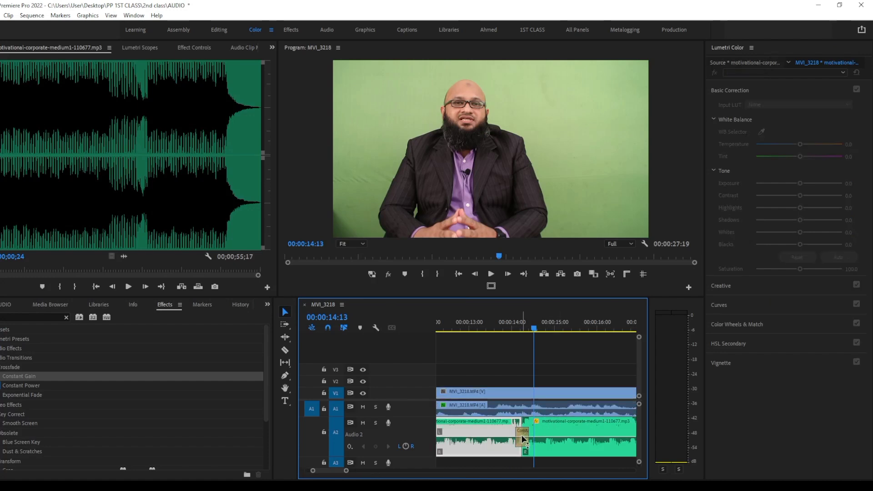
click(282, 312)
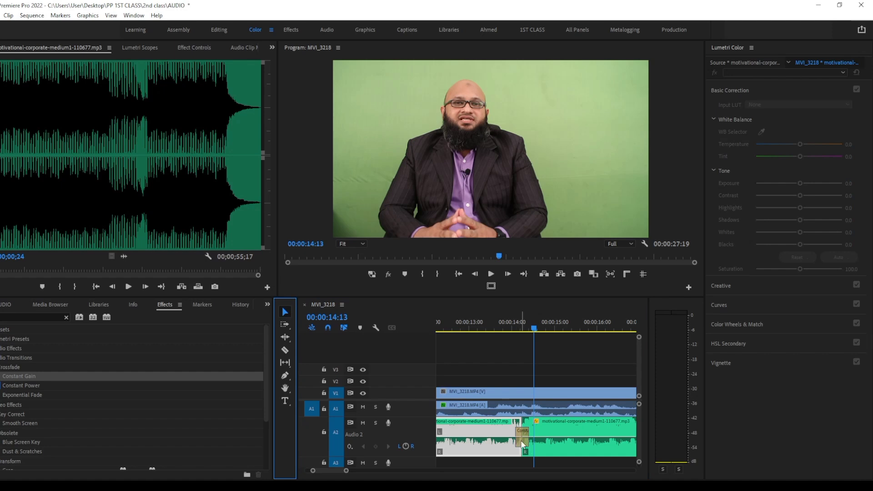
click(523, 440)
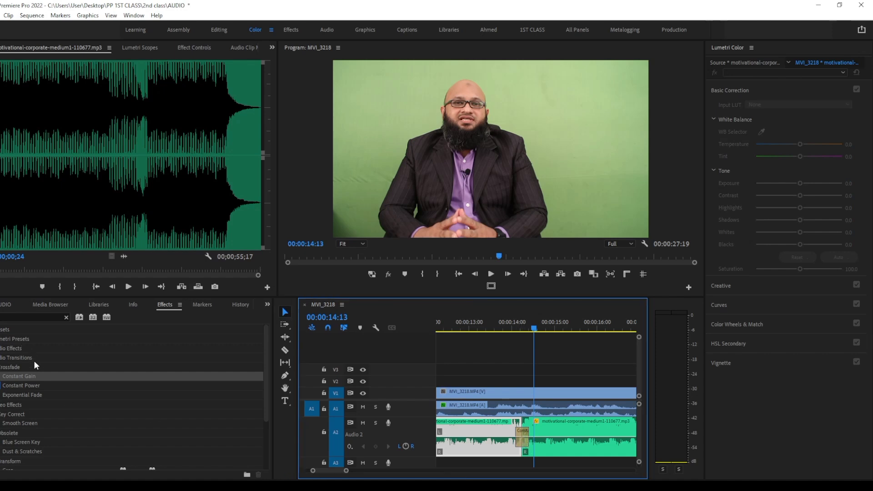
click(29, 386)
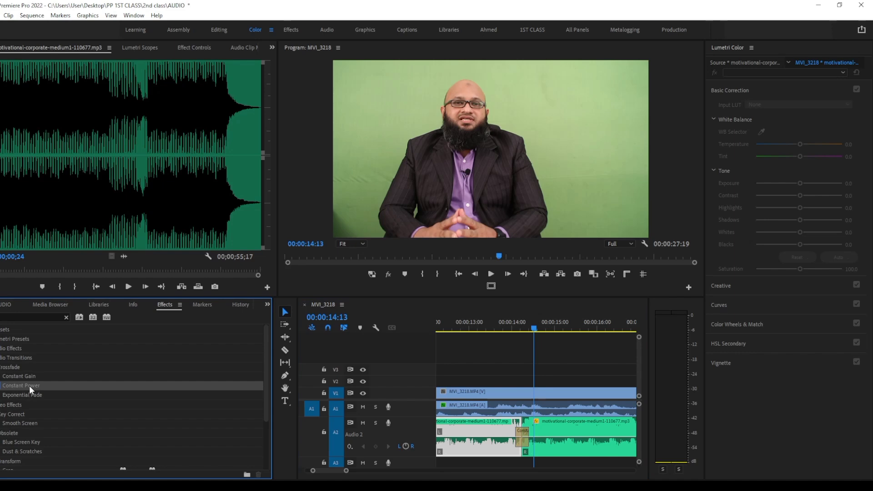
drag(29, 385, 523, 436)
drag(542, 325, 485, 341)
key(space)
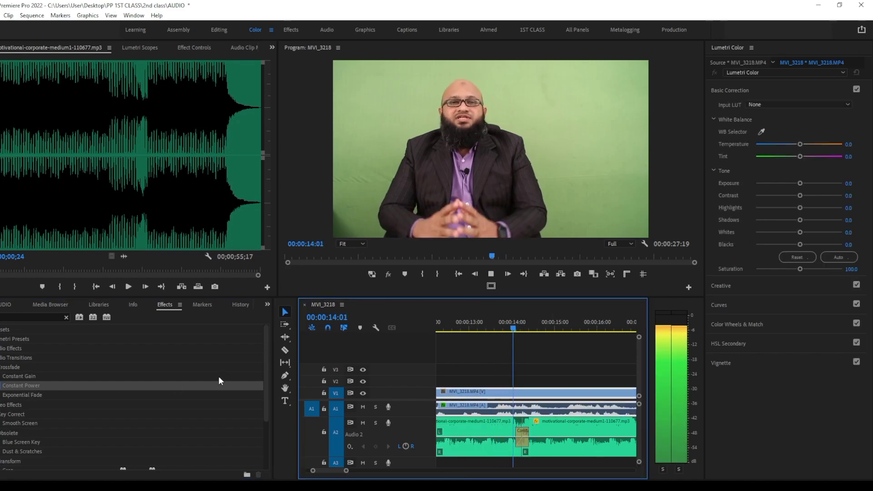
key(space)
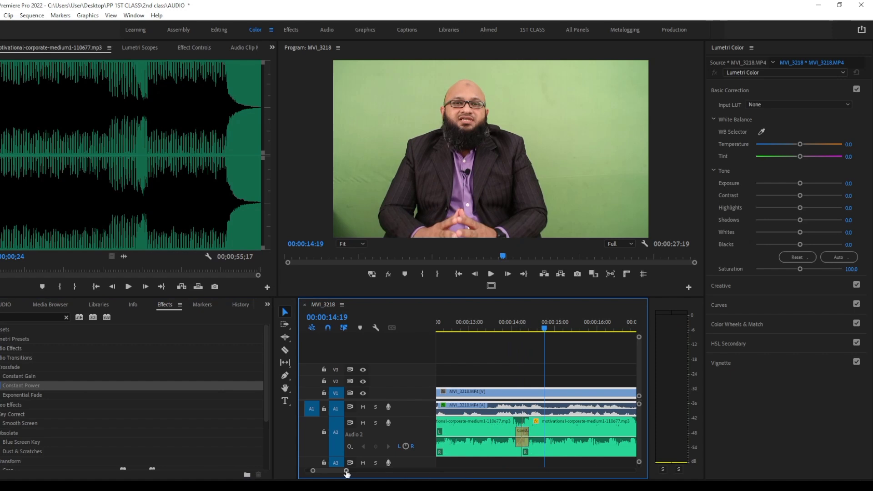
Nest the two music pieces on track A2 into a single sequence, accepting the suggested name
drag(346, 471, 377, 475)
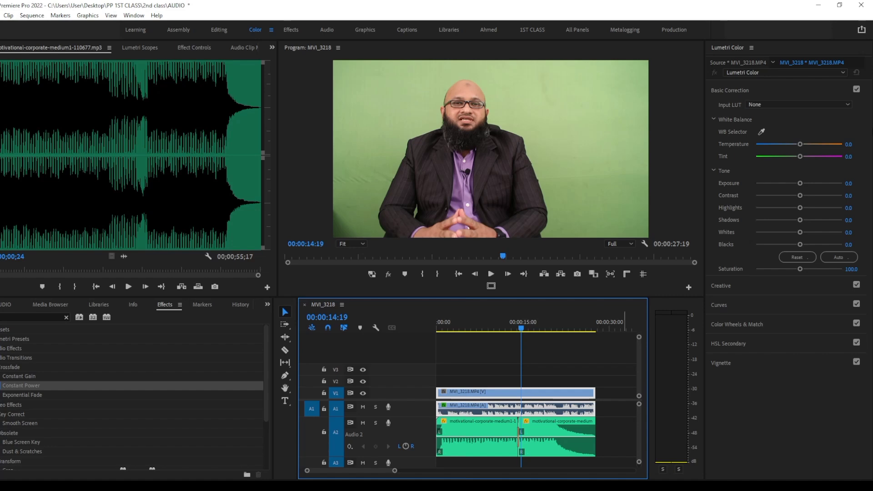
drag(616, 429, 441, 471)
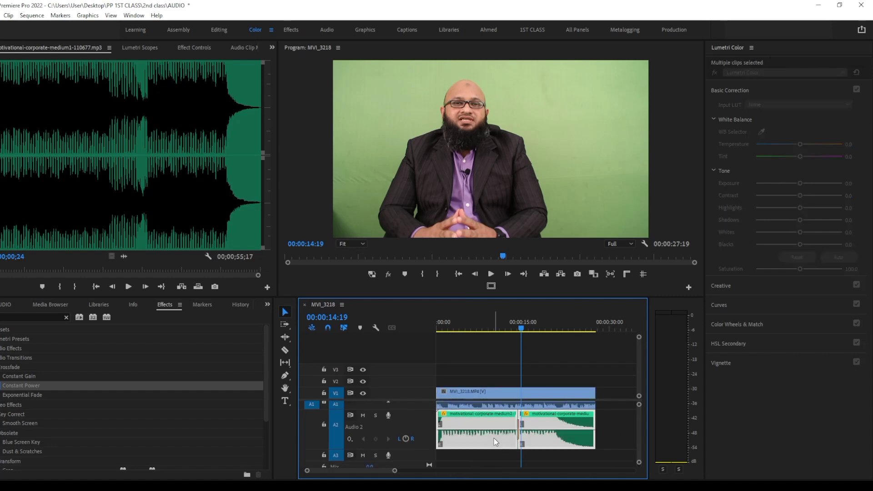
right_click(494, 438)
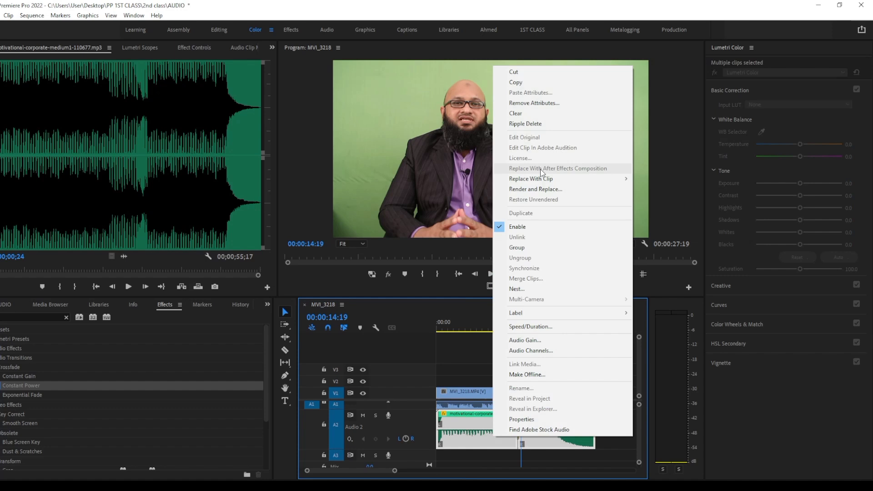
click(536, 290)
click(399, 259)
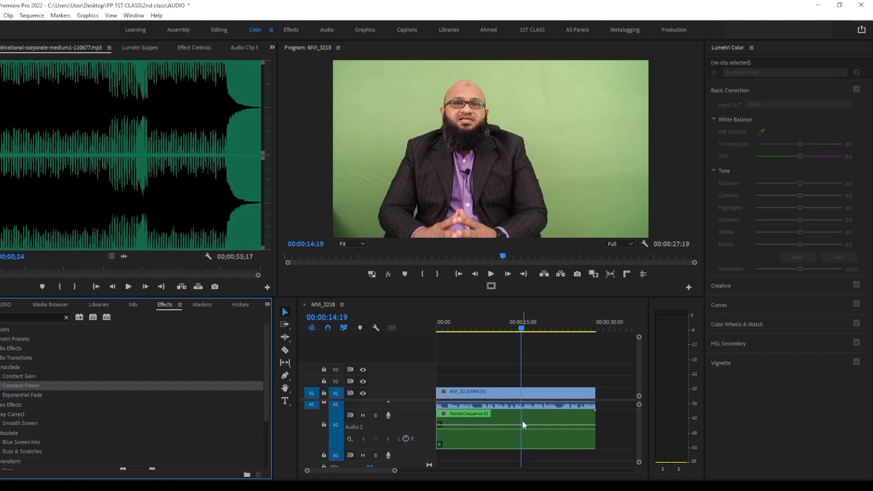
Play the sequence from its start to hear the nested music under the interview voice
click(522, 392)
key(Home)
key(space)
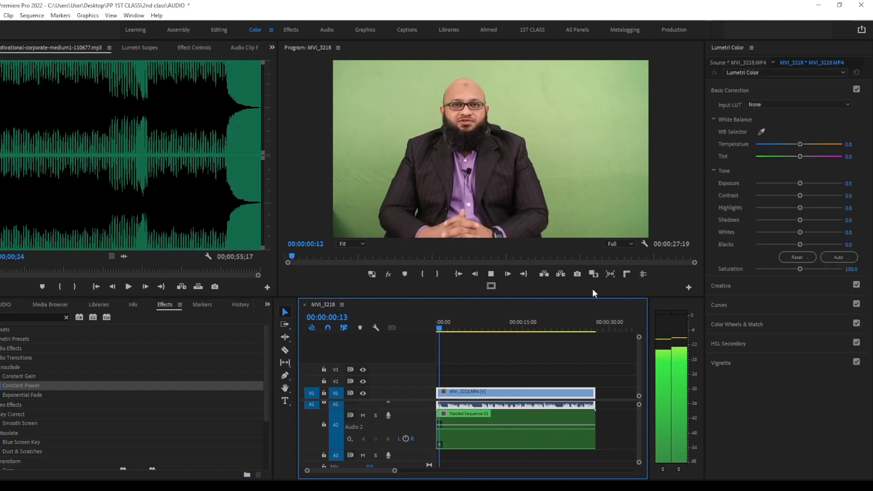
key(space)
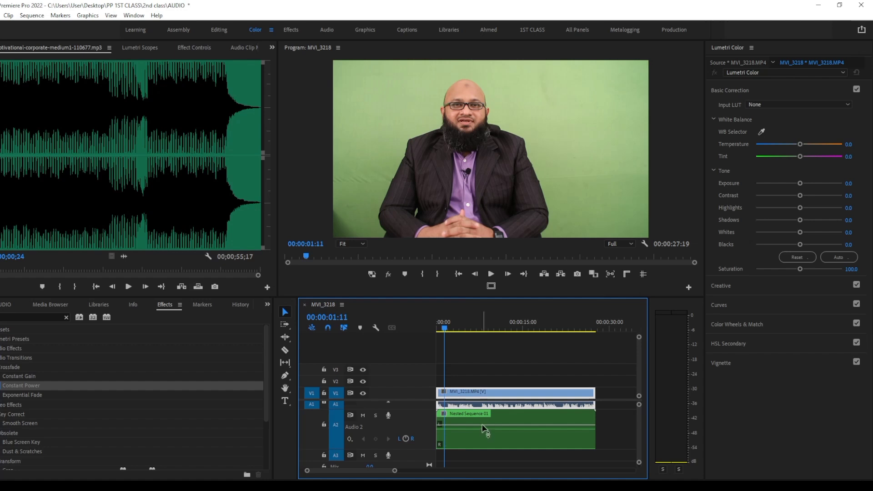
Lower the volume of the nested music clip and play the mix from 00:00:01:11
mouse_move(492, 426)
mouse_down()
mouse_move(485, 440)
mouse_move(496, 441)
mouse_up()
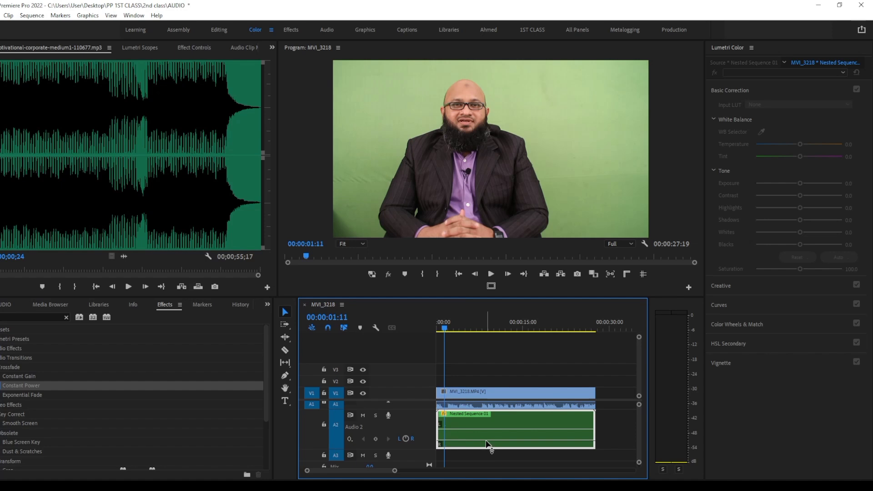
key(grave)
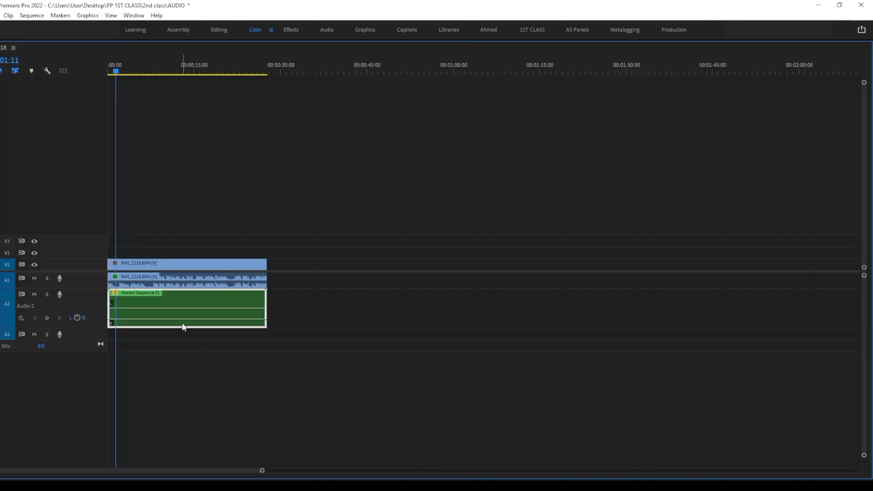
drag(183, 323, 188, 323)
key(grave)
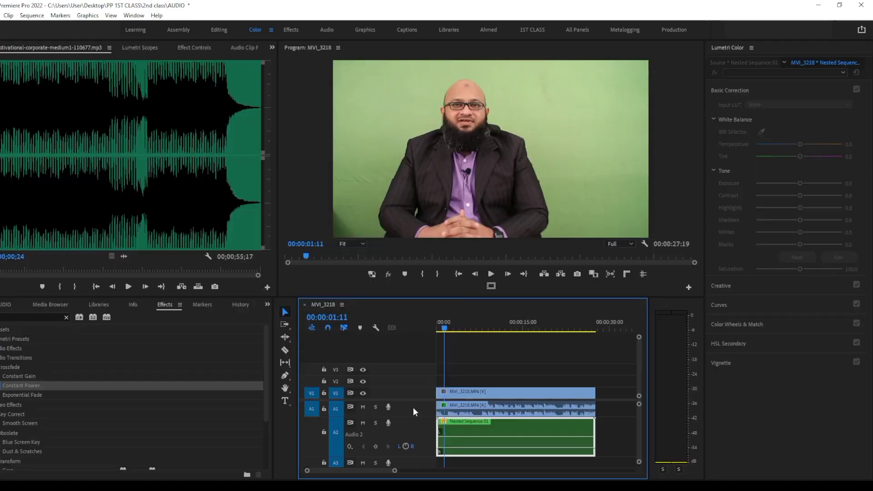
key(space)
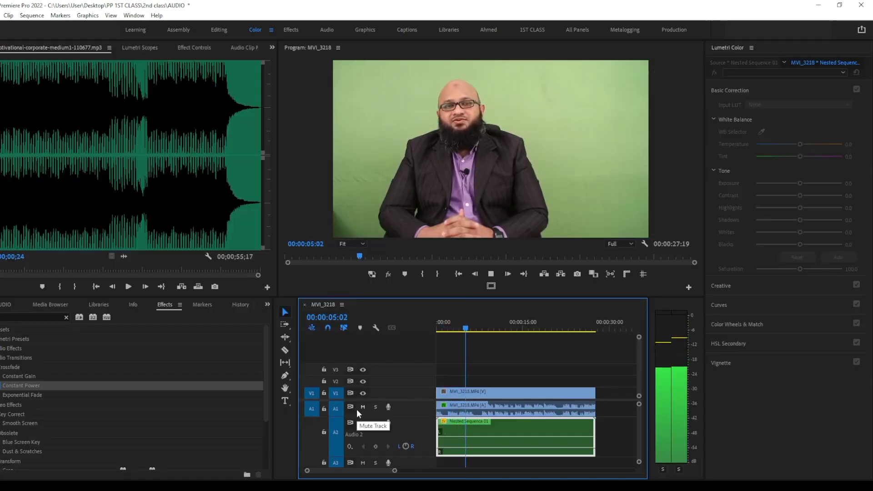
key(space)
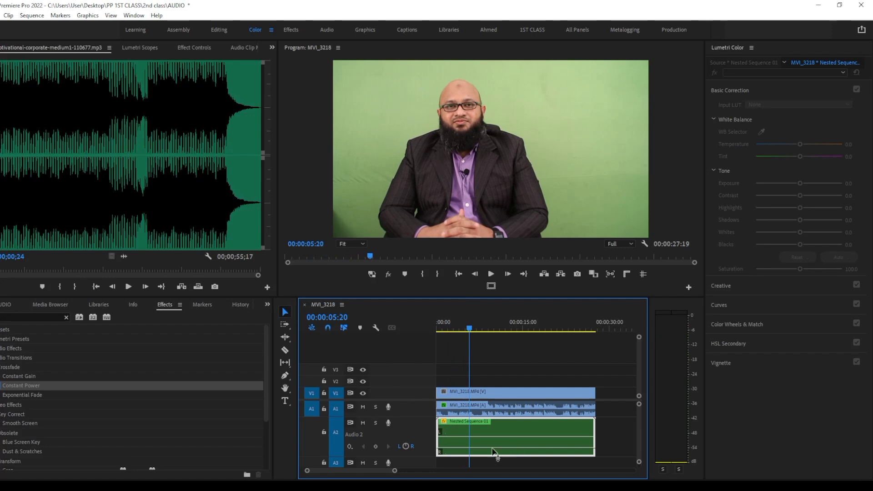
Lower the nested music's volume slightly further and listen to the mix from 00:00:05:20
drag(494, 452, 494, 455)
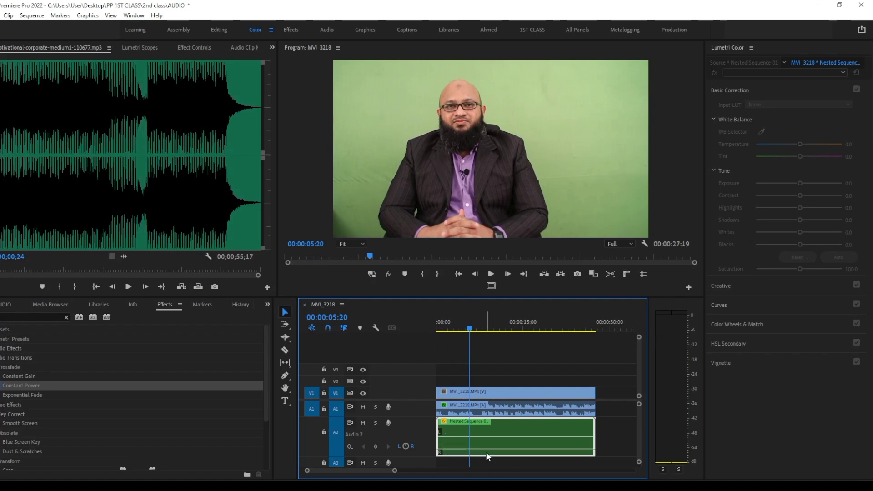
key(space)
key(space)
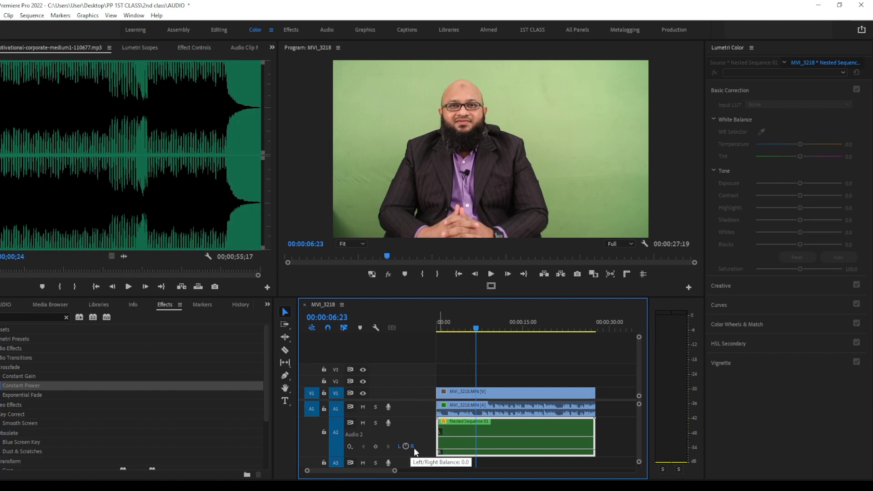
key(space)
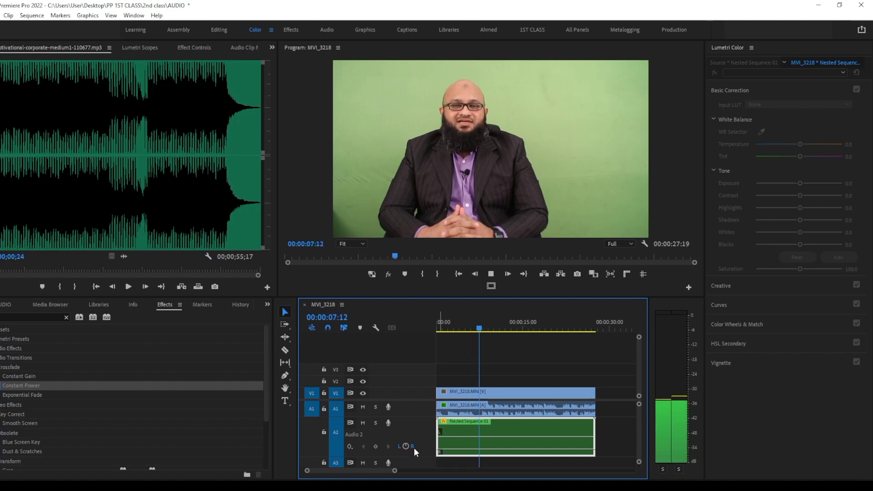
key(space)
key(grave)
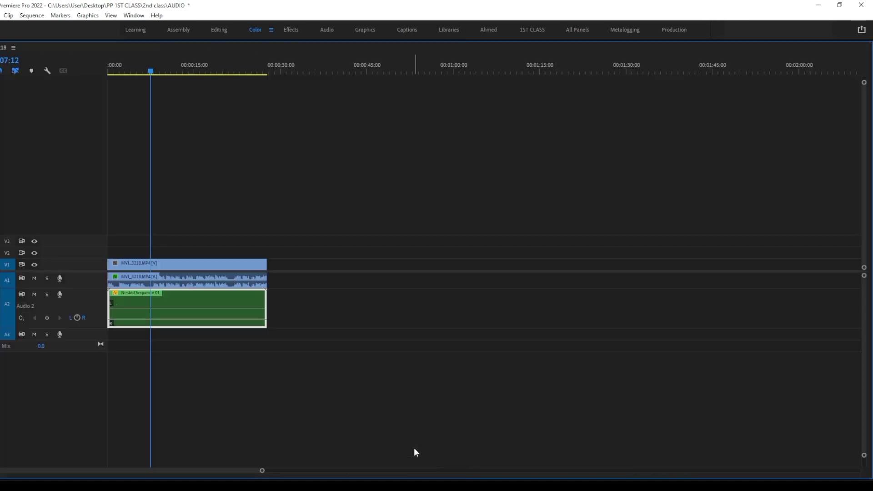
Restore the full panel layout and undo the volume reduction on the nested music clip
key(grave)
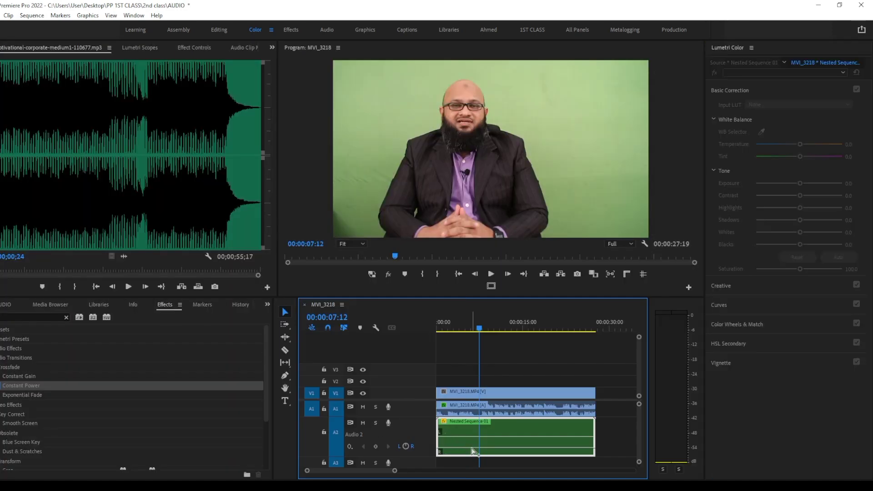
key(ctrl+z)
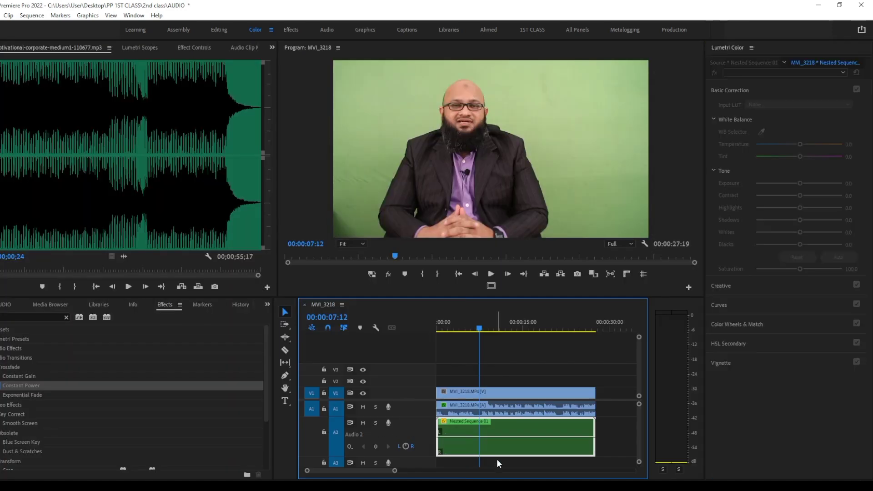
Switch to the Audio workspace and tag the MVI_3218.MP4 interview clip as Dialogue in Essential Sound
click(523, 403)
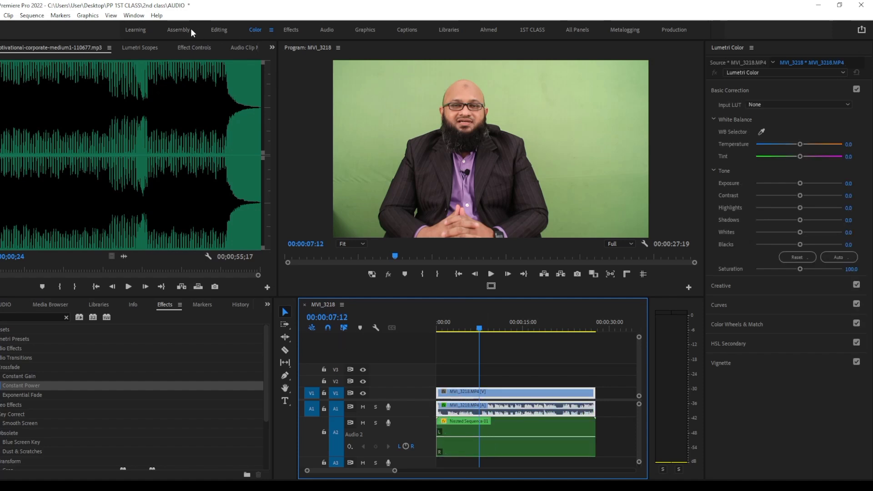
click(330, 29)
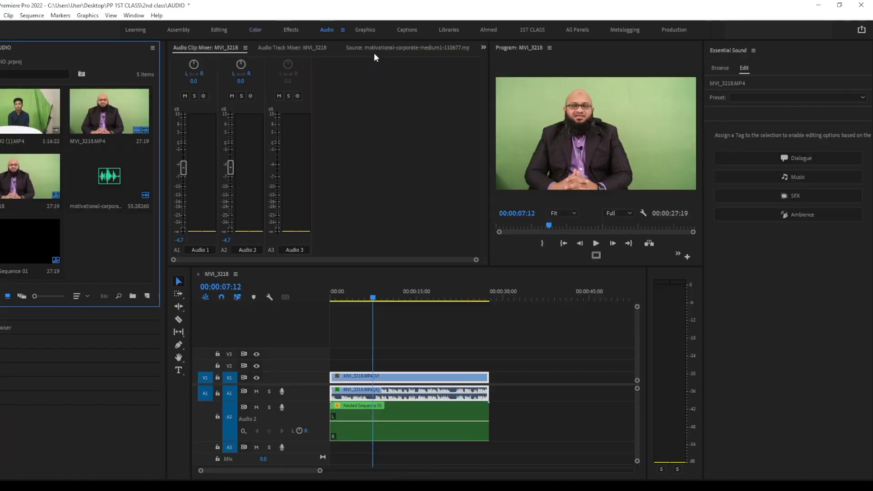
click(557, 422)
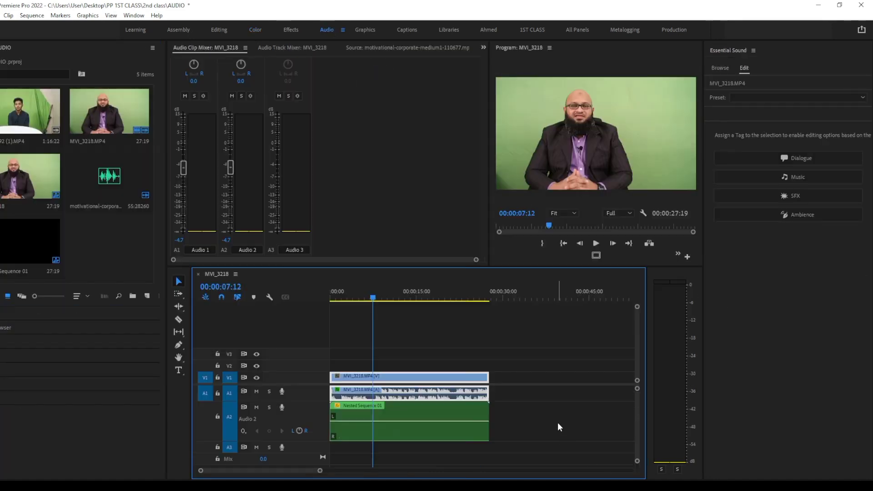
click(413, 394)
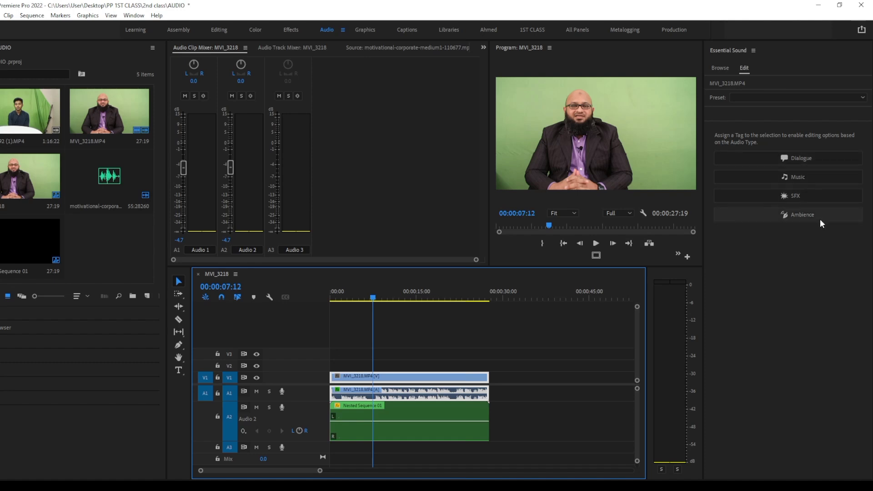
click(549, 387)
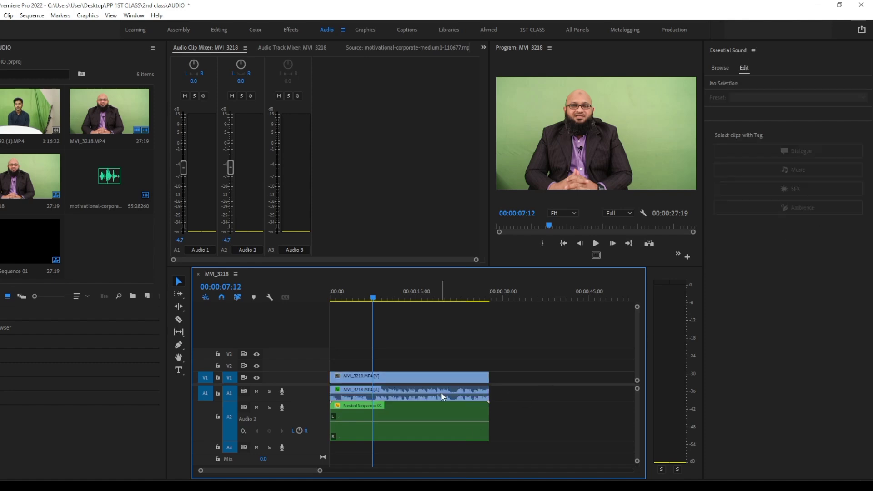
click(441, 393)
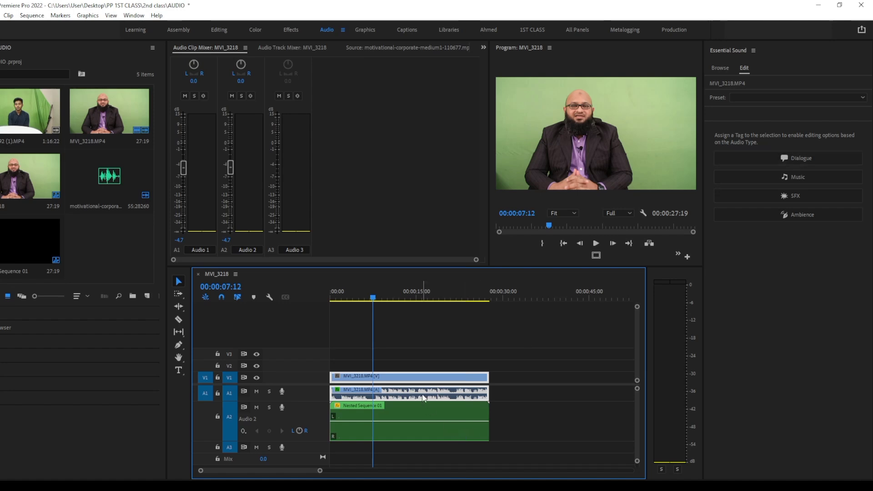
click(802, 159)
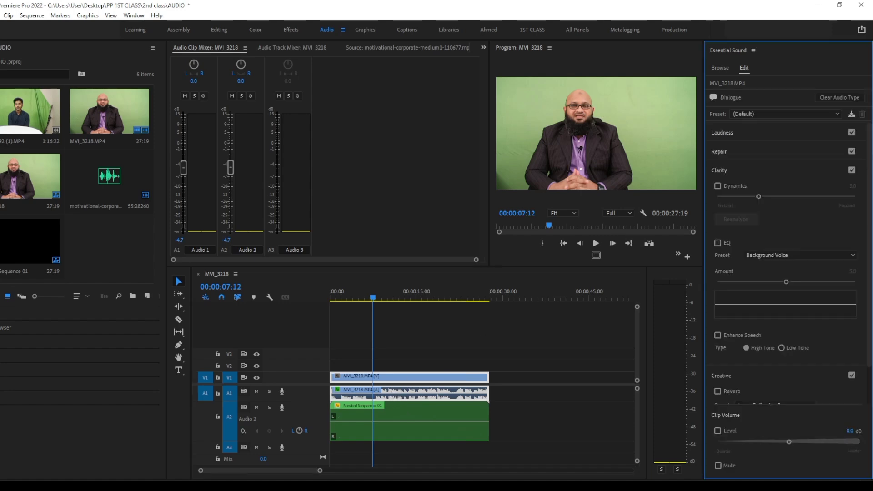
click(553, 375)
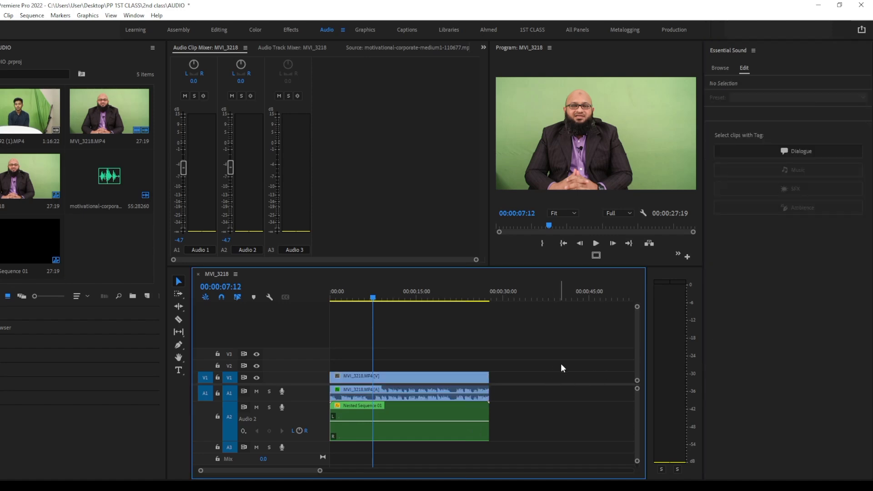
Tag the nested music clip on A2 as Music and enable ducking against dialogue clips for it
click(414, 430)
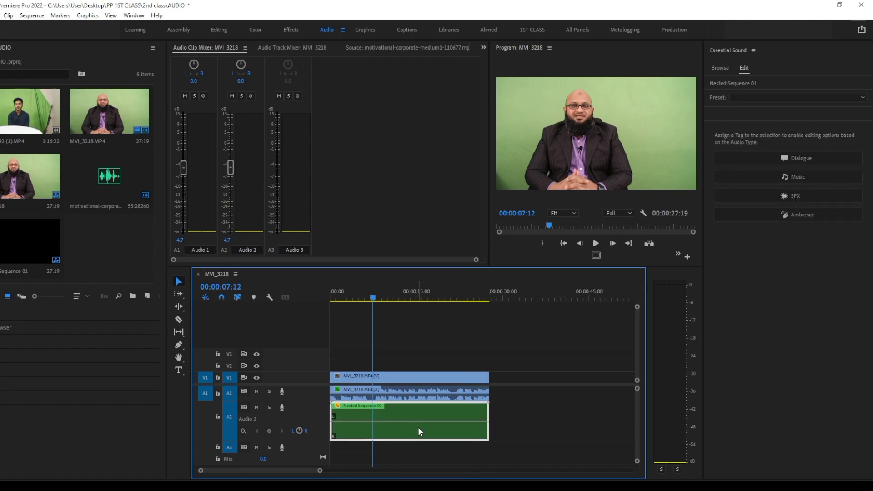
click(800, 175)
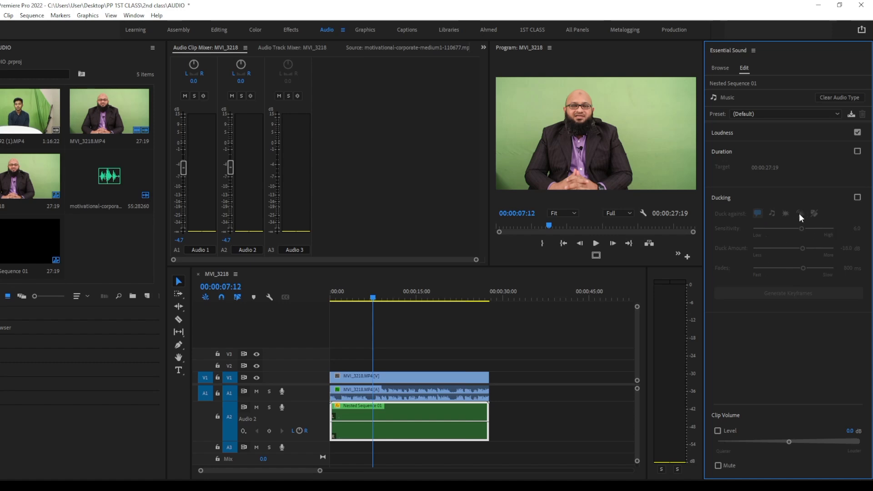
click(858, 198)
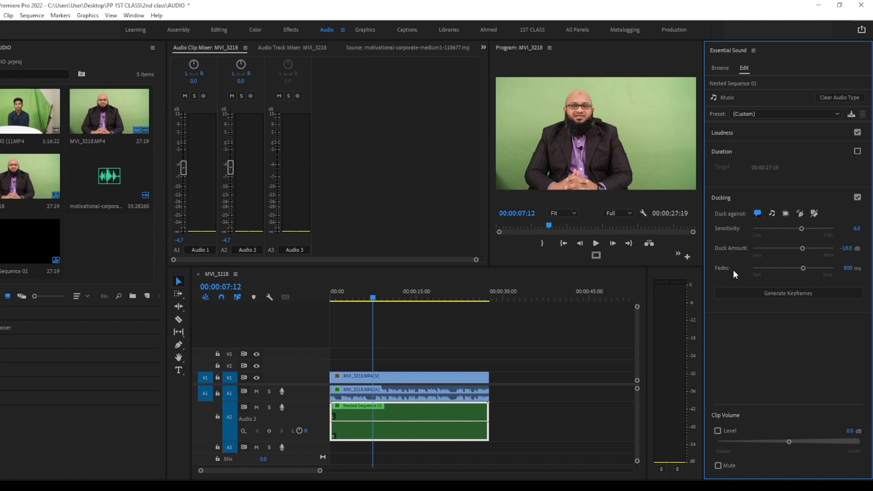
click(356, 298)
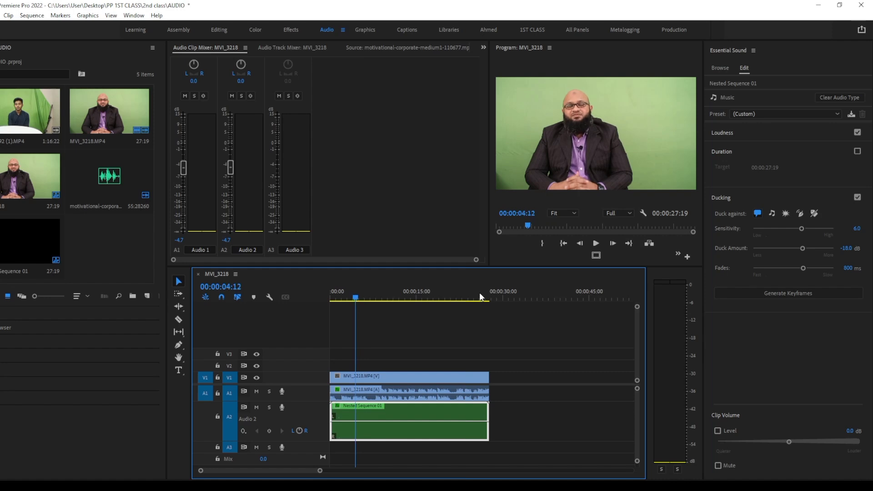
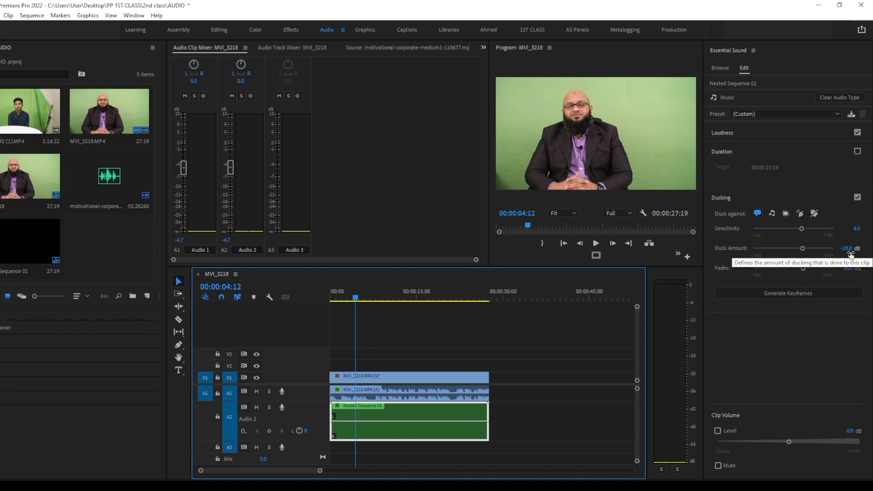
Generate ducking keyframes for the nested music clip and listen to the opening of the mix, including from 00:00:02:07
click(793, 293)
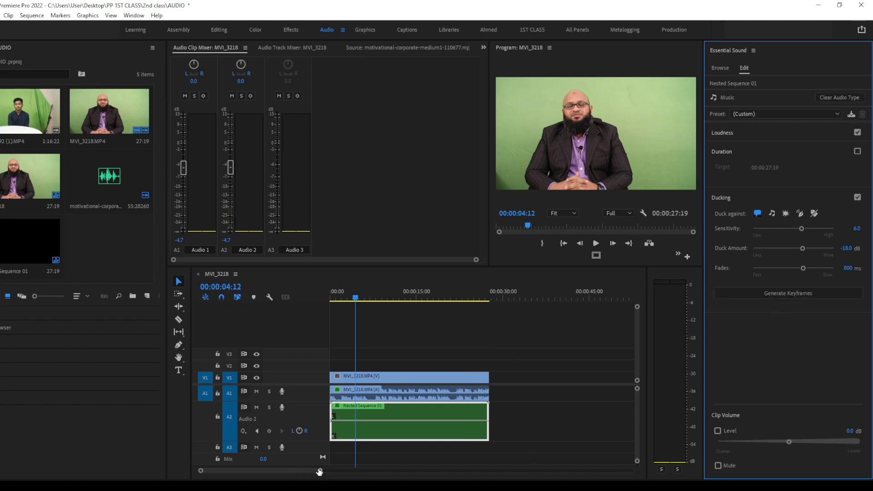
drag(320, 471, 337, 462)
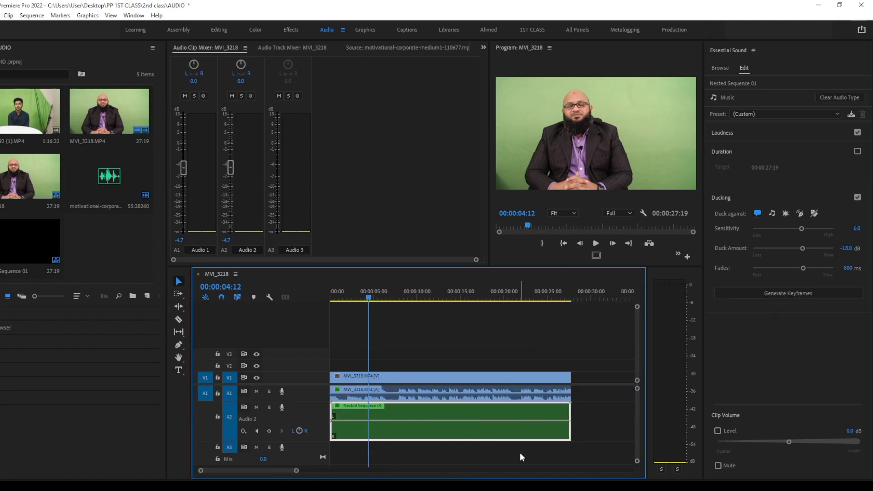
click(339, 298)
key(space)
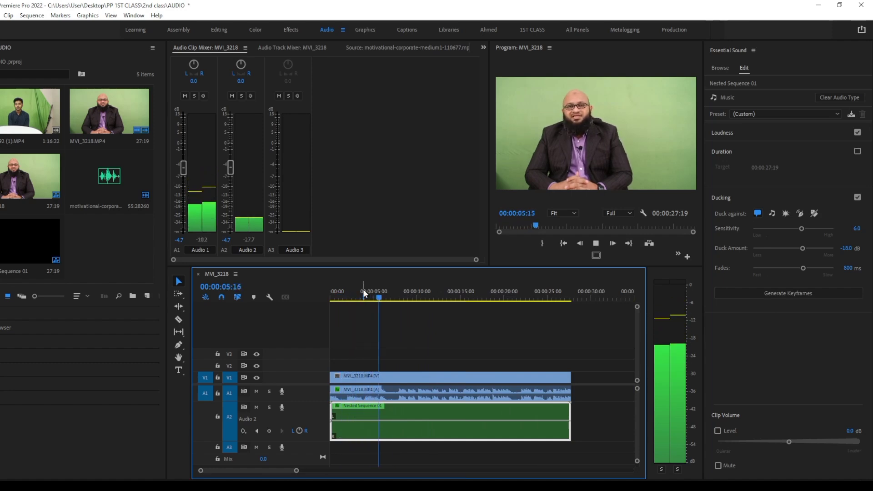
key(space)
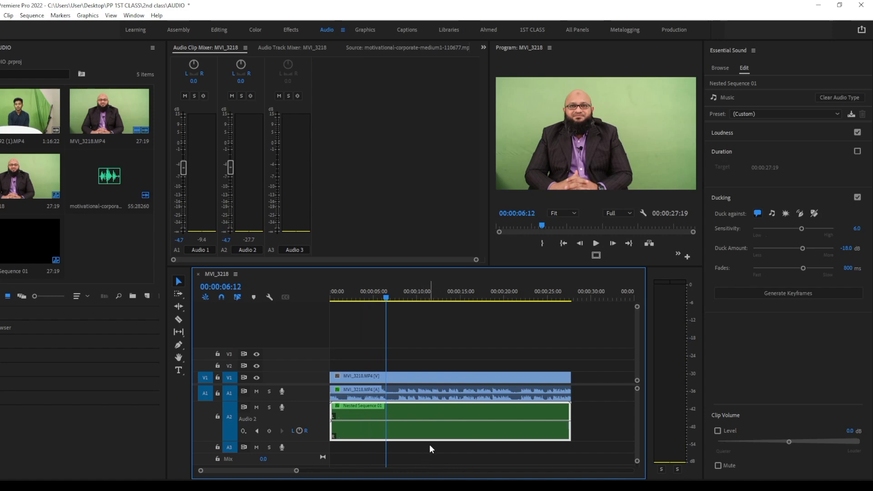
click(352, 295)
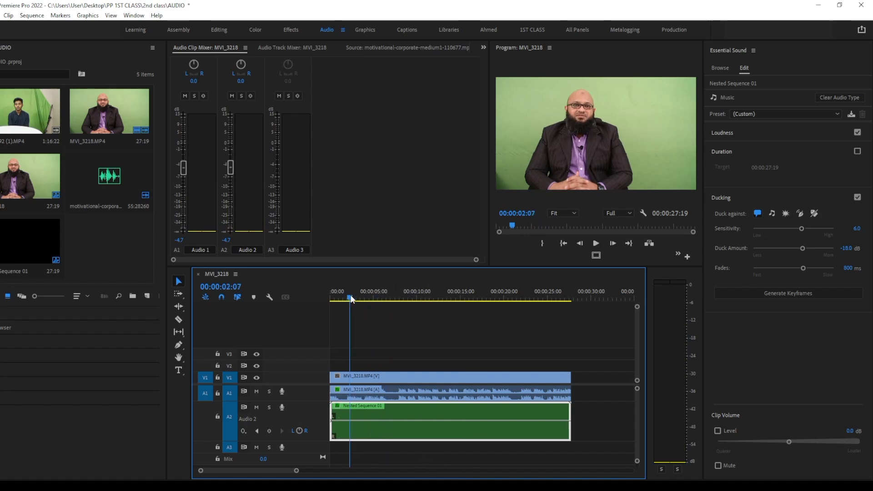
key(space)
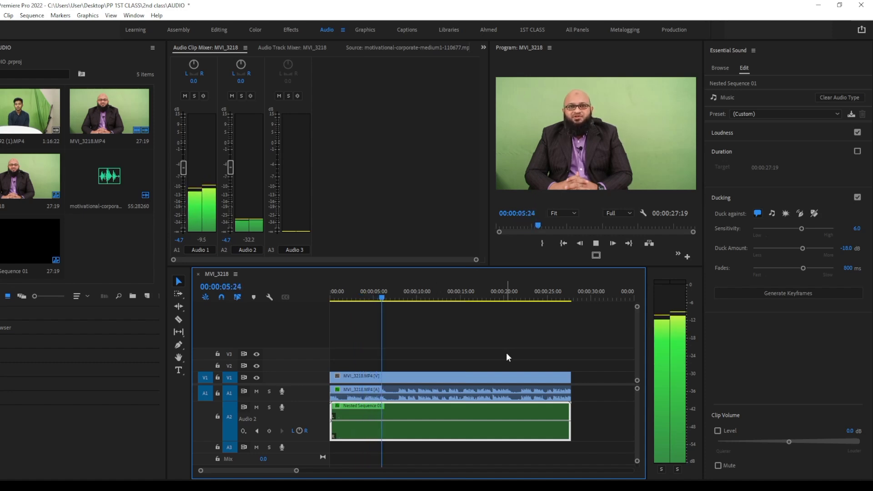
Undo the ducking setup on the nested music and listen to the mix without ducking
key(ctrl+z)
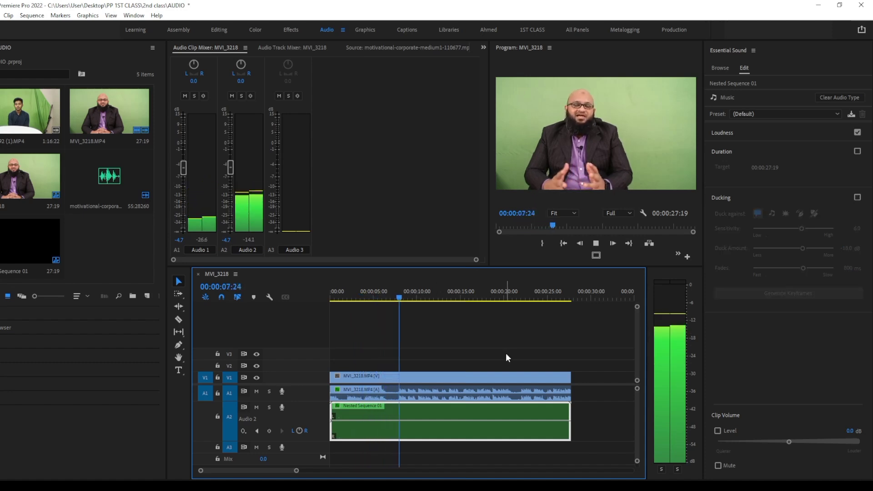
key(space)
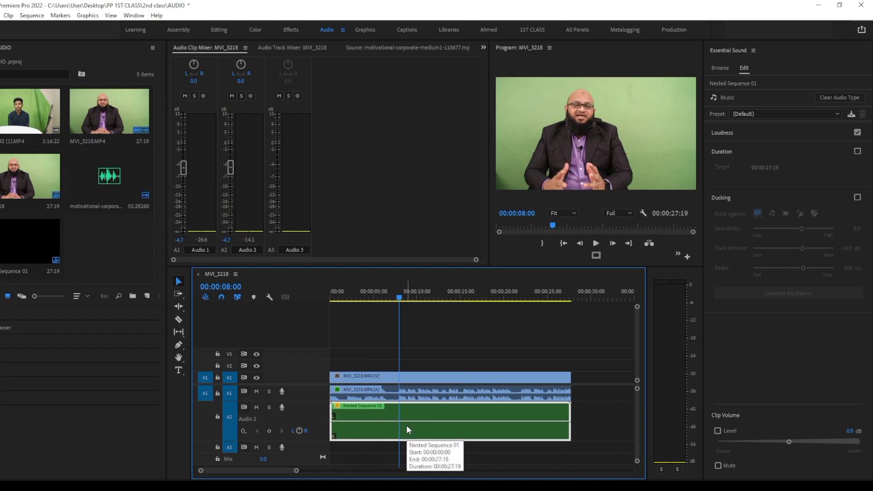
key(space)
key(space)
key(space)
key(space)
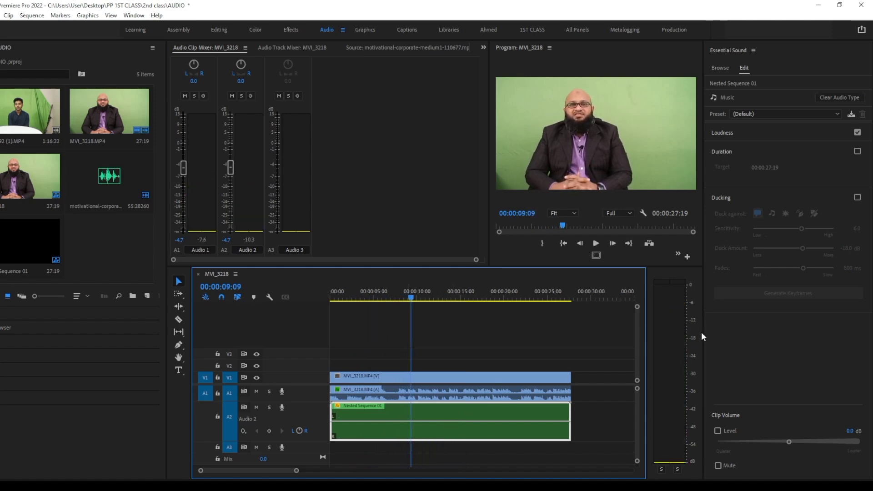
Enable ducking again for the nested music clip and set the duck amount to -22 dB
click(857, 197)
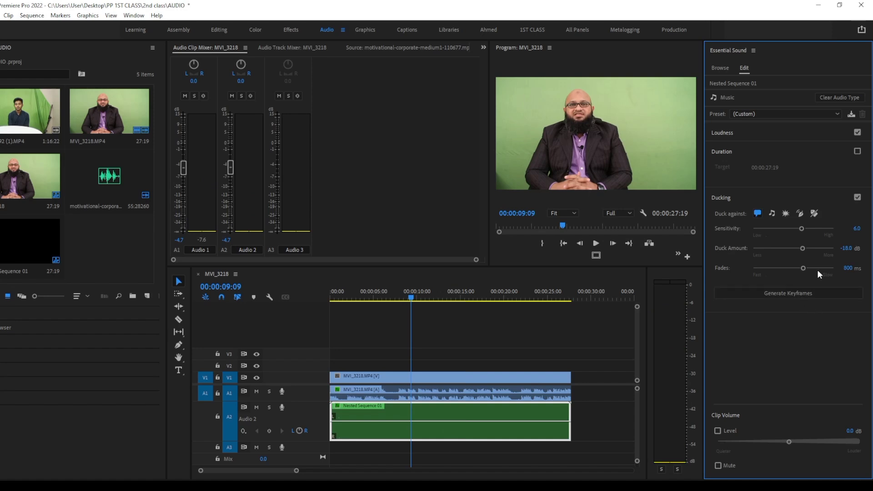
click(846, 249)
text(-22)
key(Return)
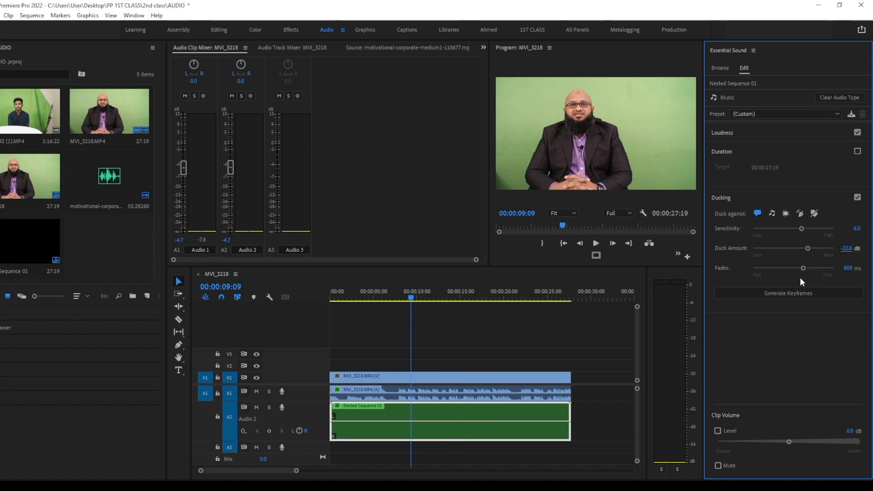
Set the ducking fades to 400 ms and generate the keyframes on the nested music clip
click(848, 268)
text(4000)
key(BackSpace)
key(Return)
click(794, 294)
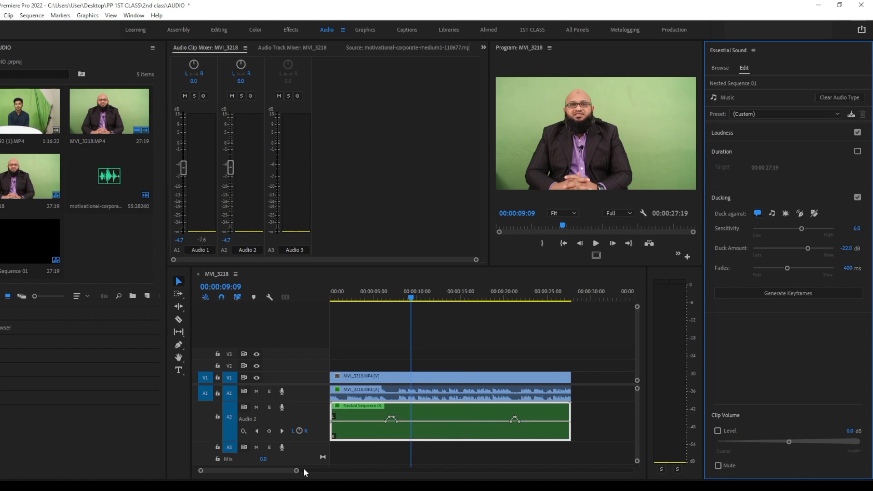
Listen to the ducked music from 00:00:06:00 through the first speech pause
drag(297, 472, 278, 472)
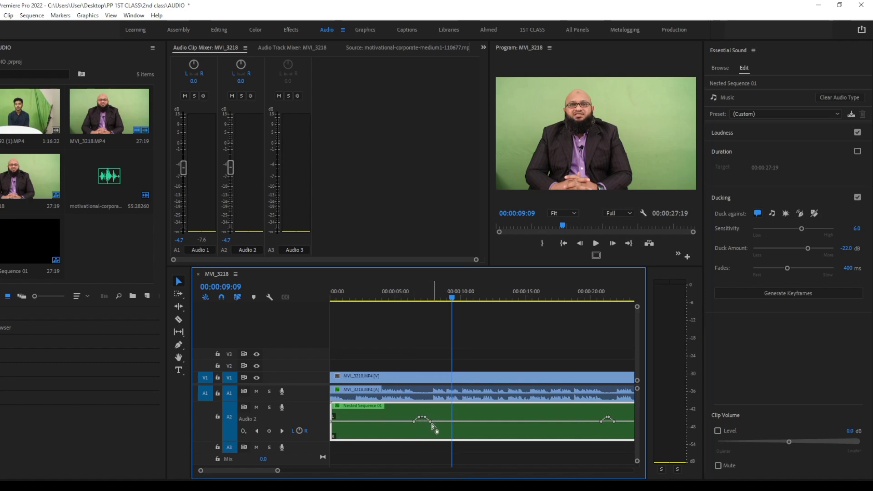
drag(453, 296, 408, 301)
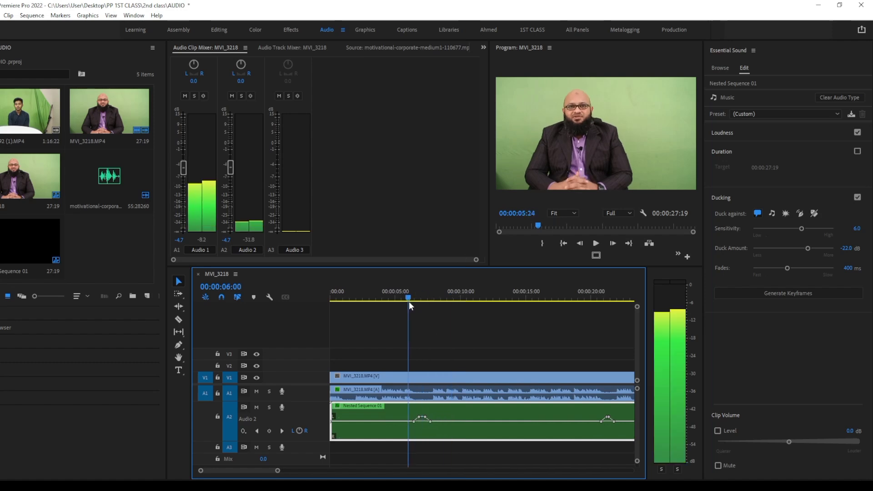
key(space)
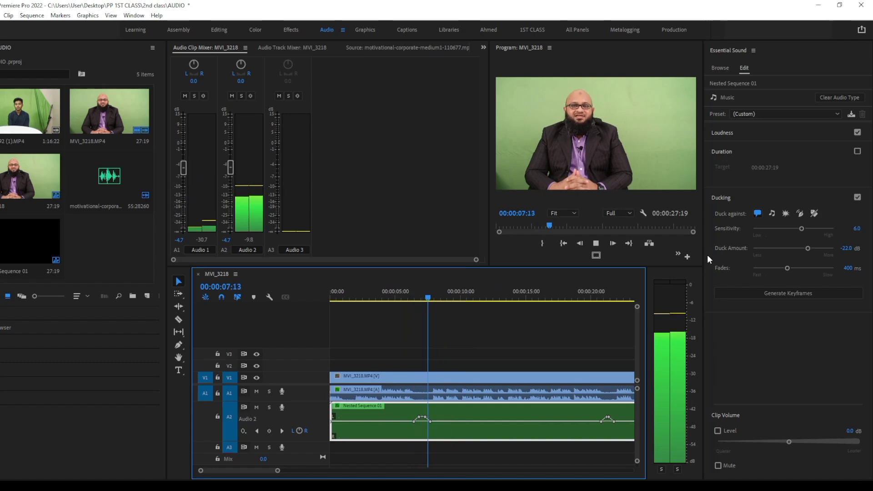
key(space)
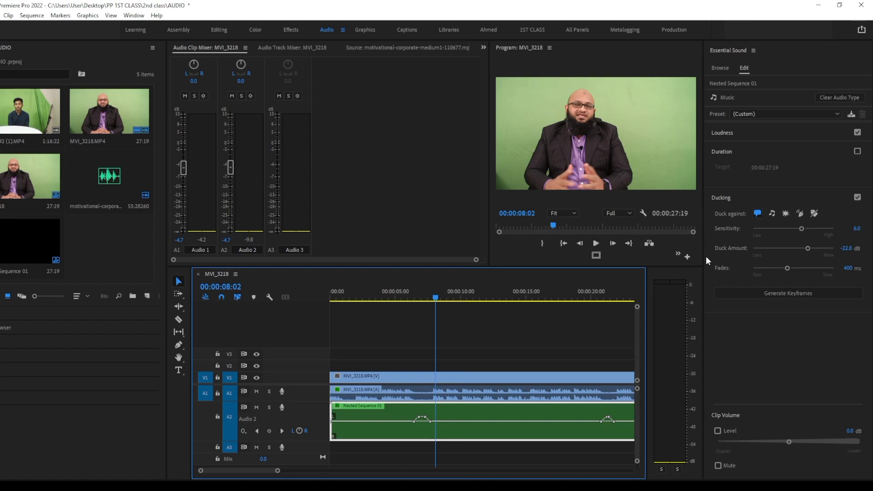
Set the ducking sensitivity to 4.0 and regenerate the keyframes on the nested music clip
click(857, 228)
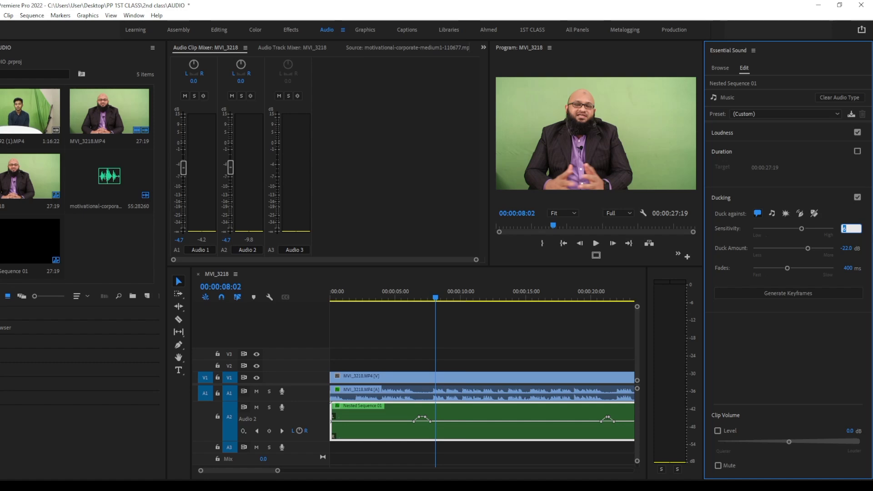
text(4)
click(772, 294)
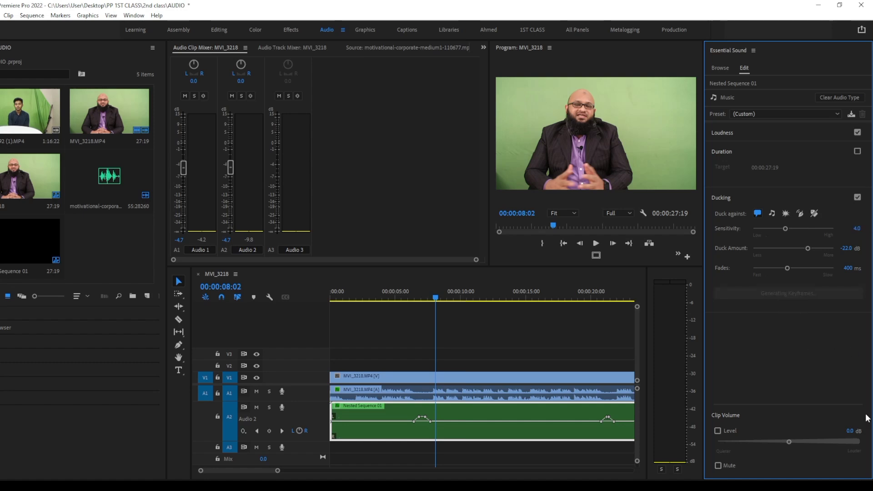
Listen to the regenerated ducking from the start of the sequence and again from 00:00:19:18
drag(278, 471, 309, 471)
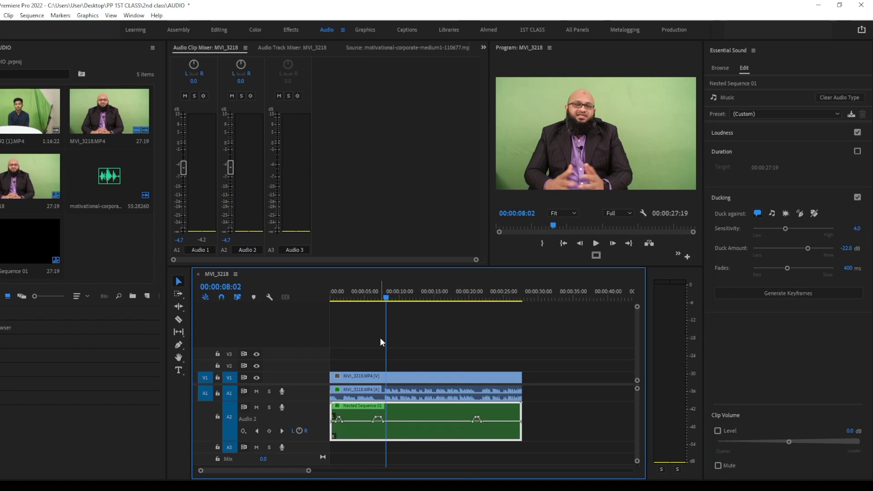
drag(386, 296, 244, 312)
key(space)
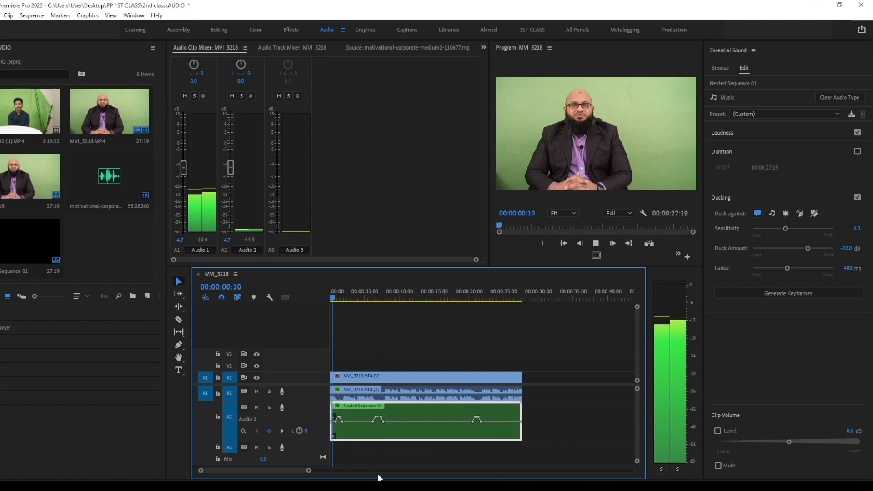
key(space)
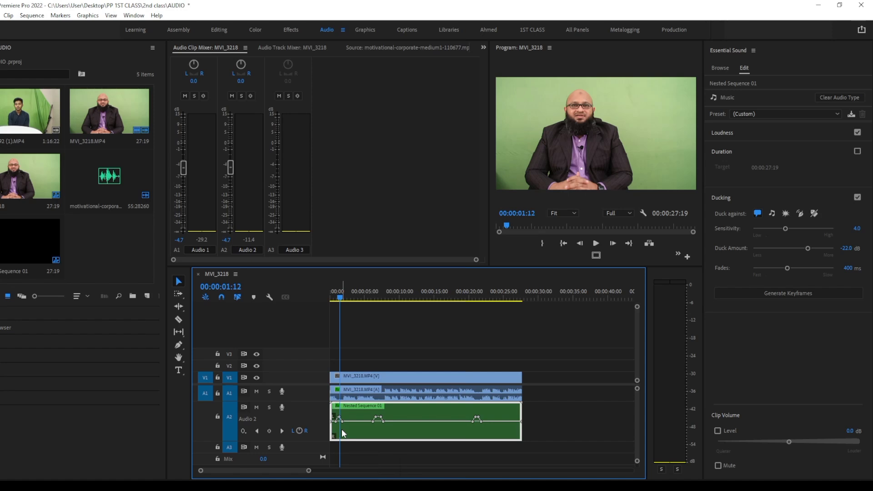
key(space)
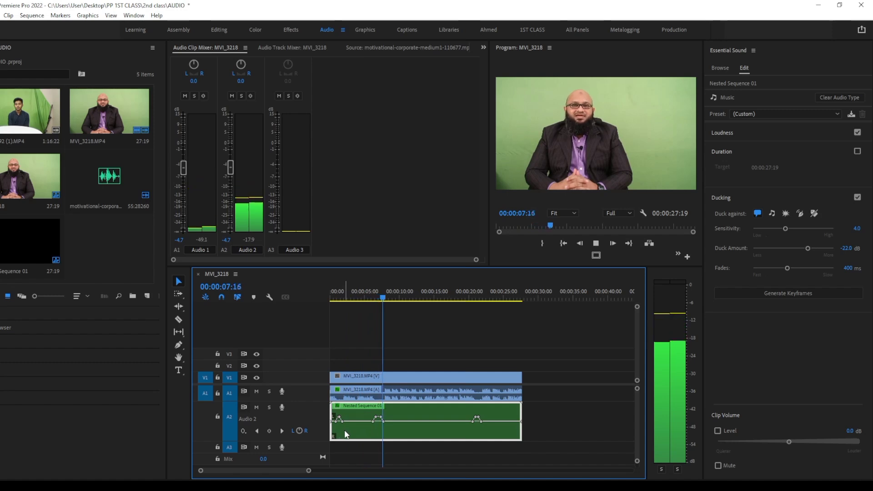
key(space)
click(466, 296)
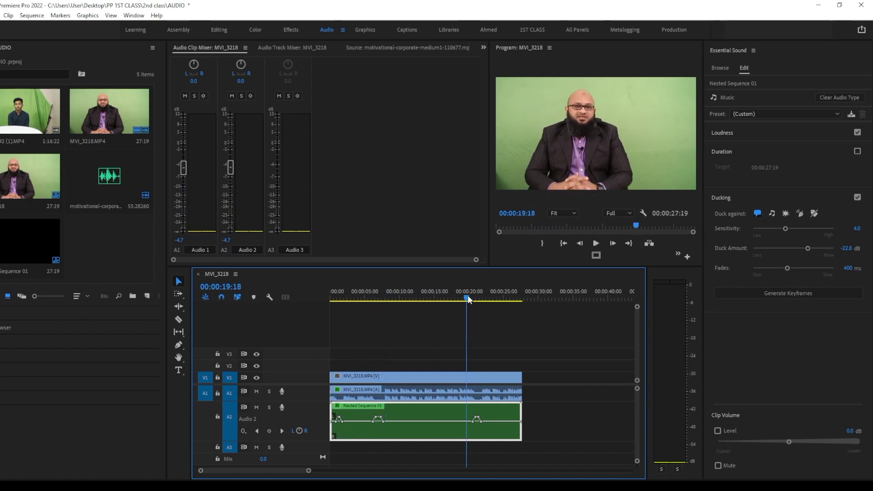
key(space)
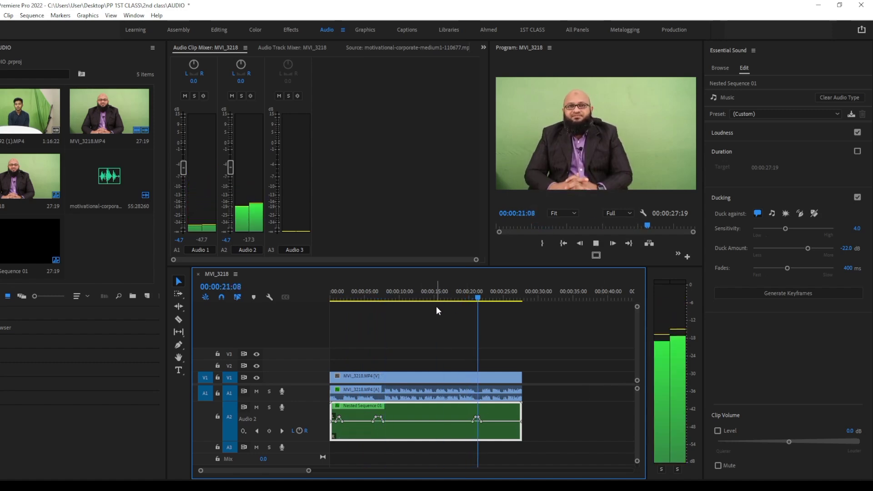
key(space)
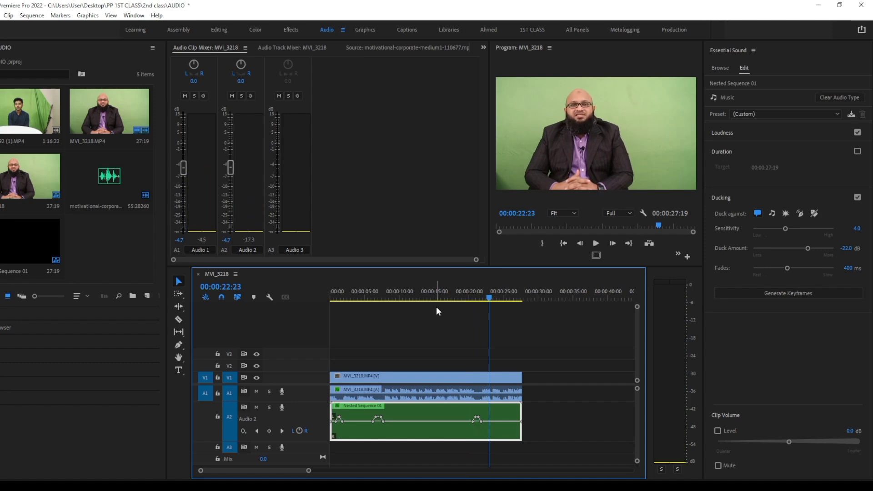
Return to the sequence start, mute the A2 music track and switch to the Editing workspace
drag(490, 296, 84, 346)
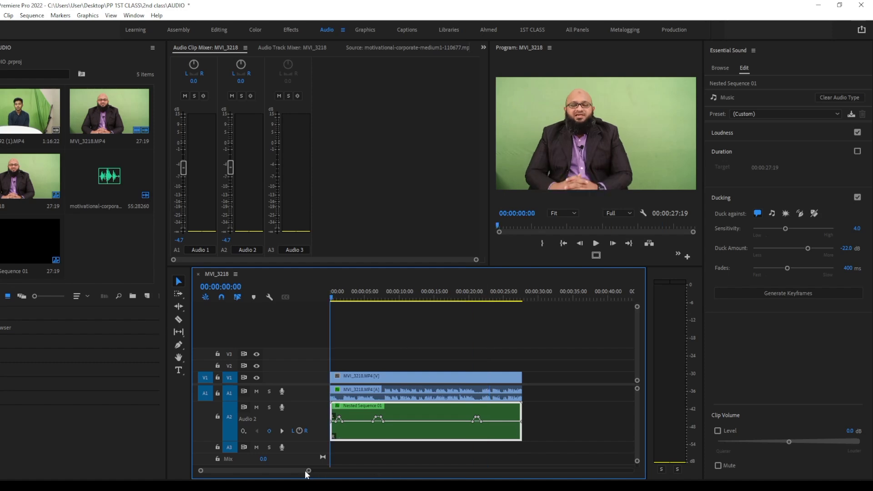
drag(306, 473, 226, 472)
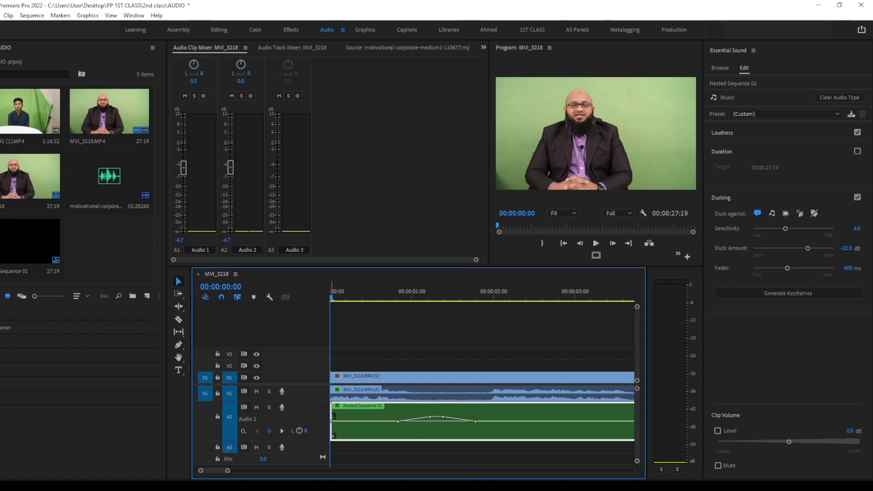
click(256, 408)
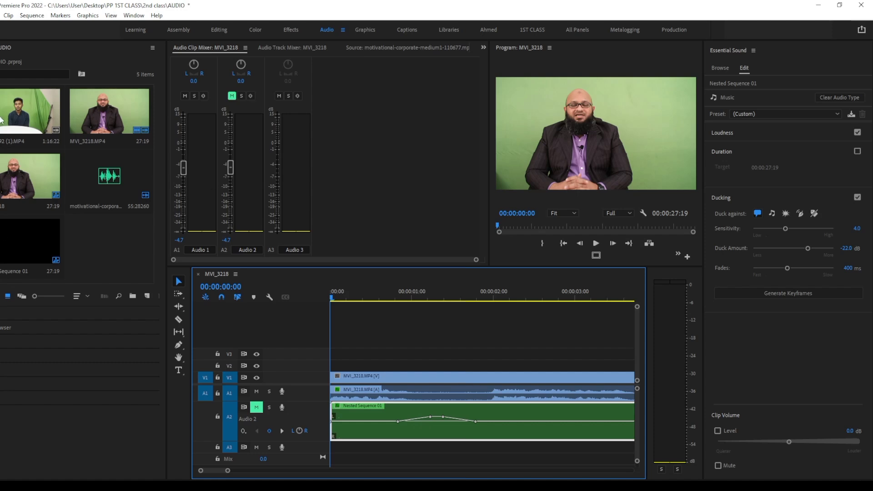
click(214, 31)
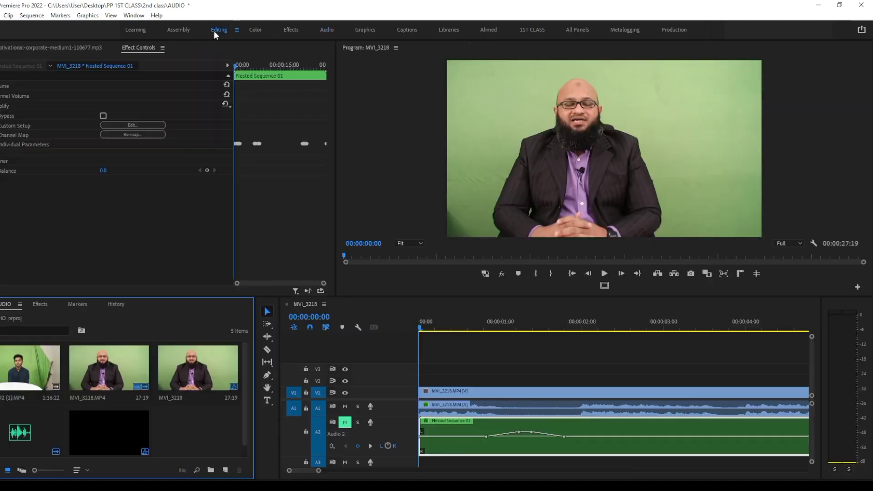
Apply the default transitions to the start of the MVI_3218.MP4 interview clip and preview the fade-in
drag(319, 470, 392, 467)
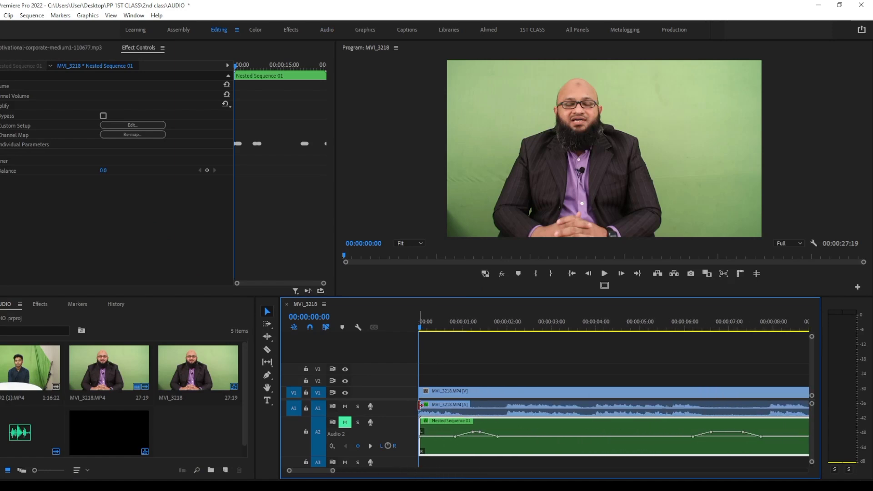
right_click(421, 408)
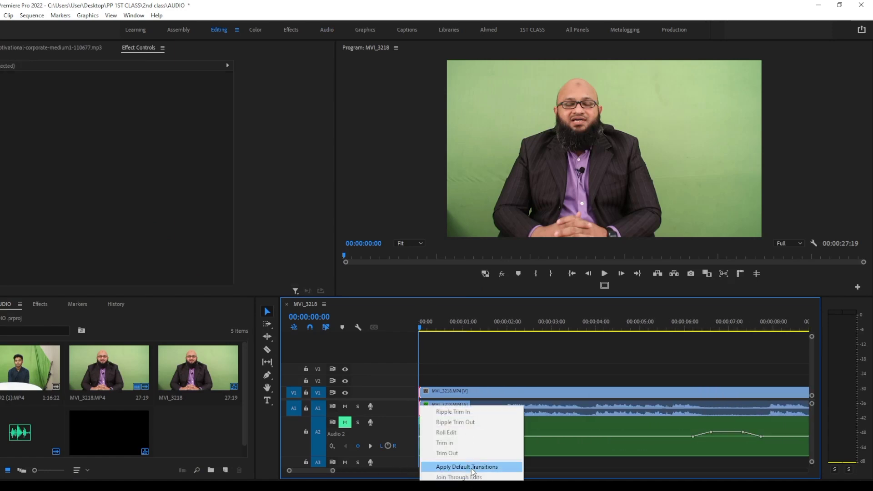
click(469, 467)
key(space)
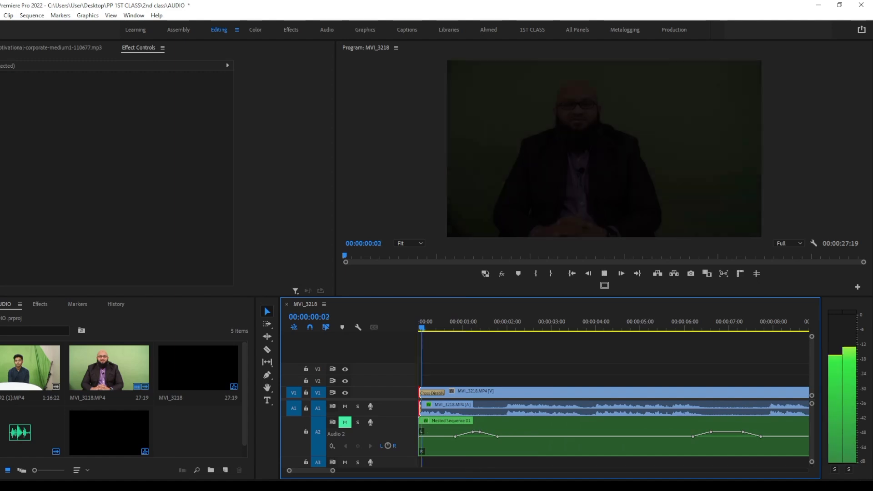
key(Home)
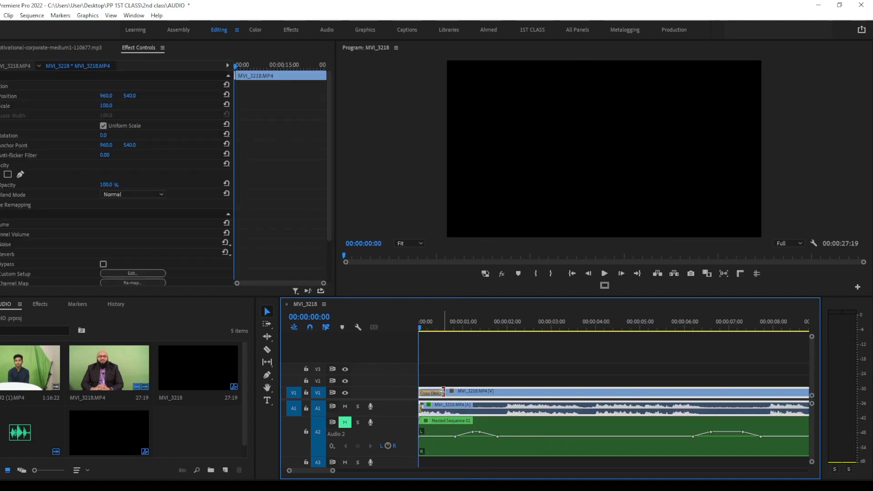
Shorten the Cross Dissolve at the start of the interview video to 00:00:00:07 and play the opening
drag(443, 392, 431, 392)
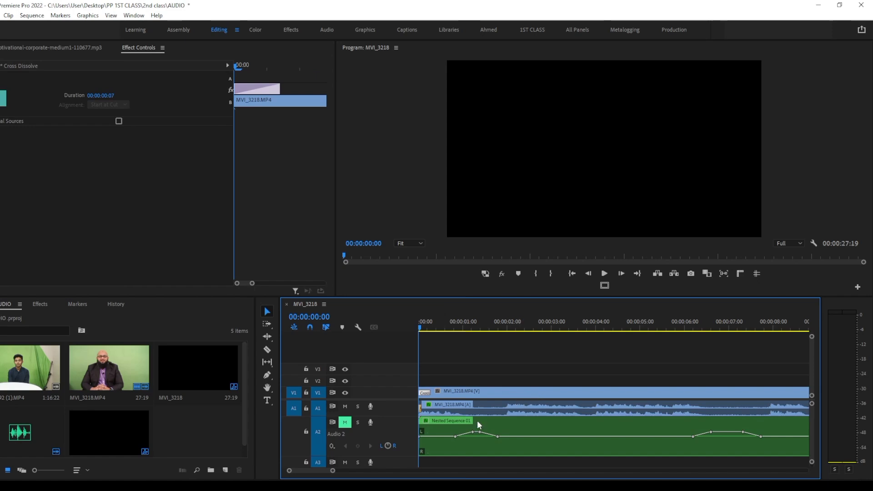
key(space)
Play the opening of the sequence and clear the old search text in the Effects list
key(space)
click(464, 393)
key(Home)
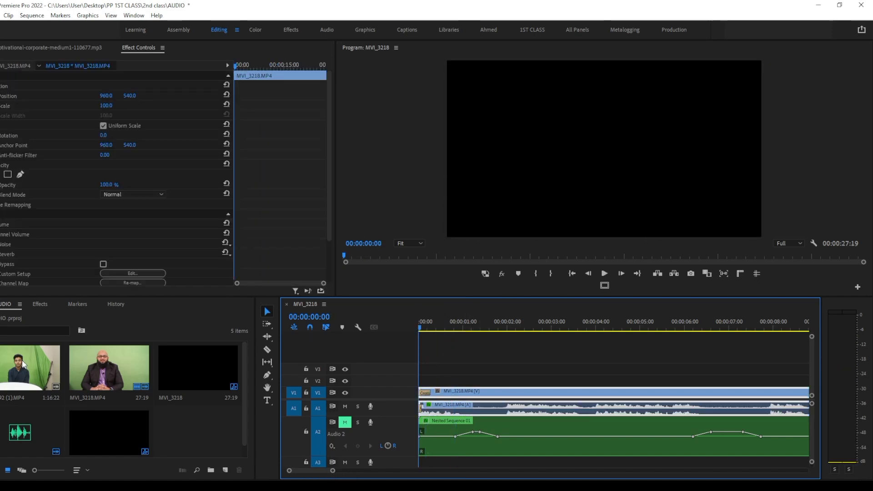
key(space)
key(space)
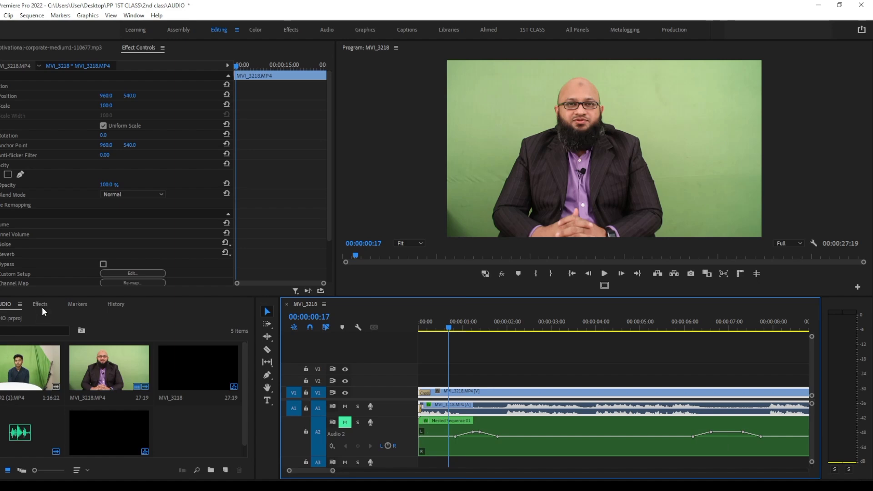
click(41, 305)
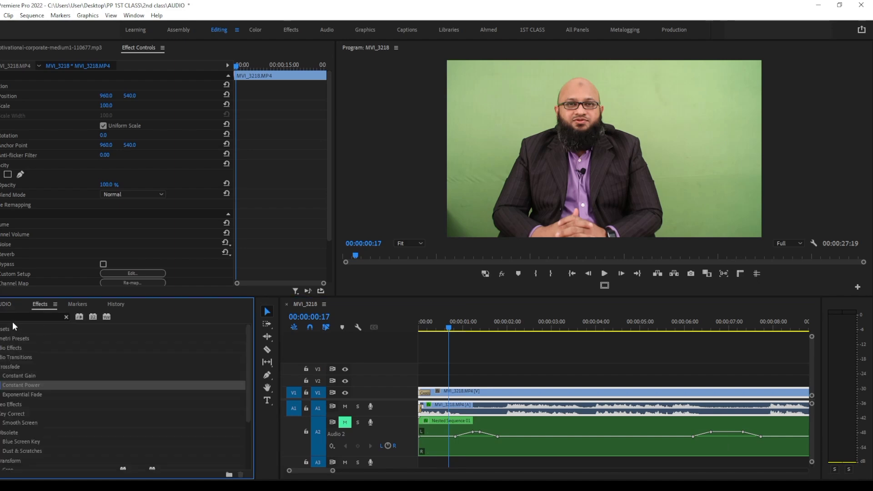
click(14, 316)
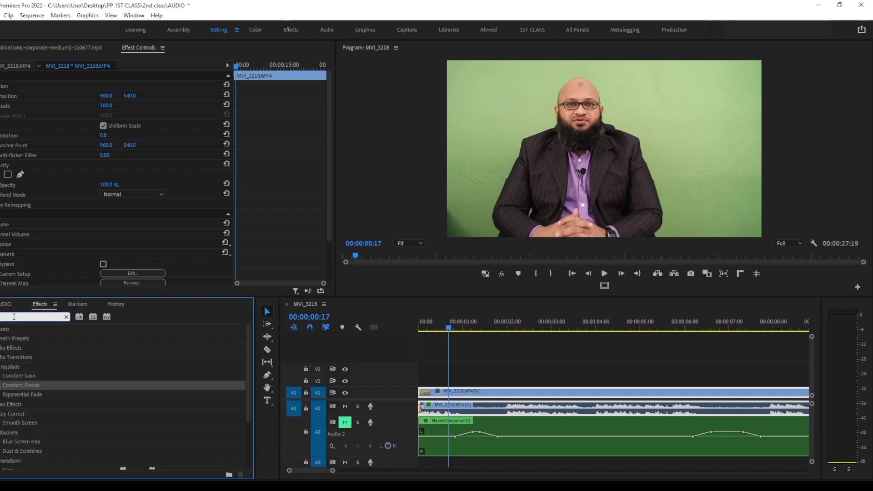
key(BackSpace)
key(BackSpace)
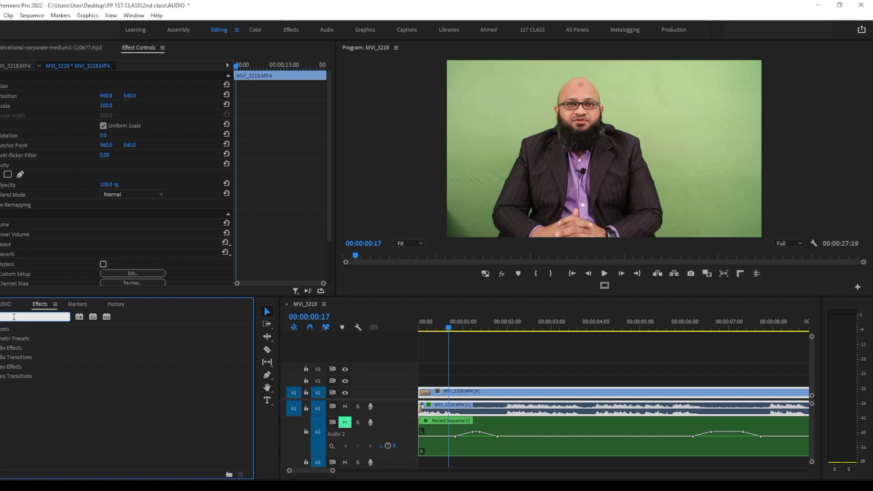
Search the effects for "delay" and apply the Delay effect to the audio of the MVI_3218.MP4 clip
text(multi)
key(BackSpace)
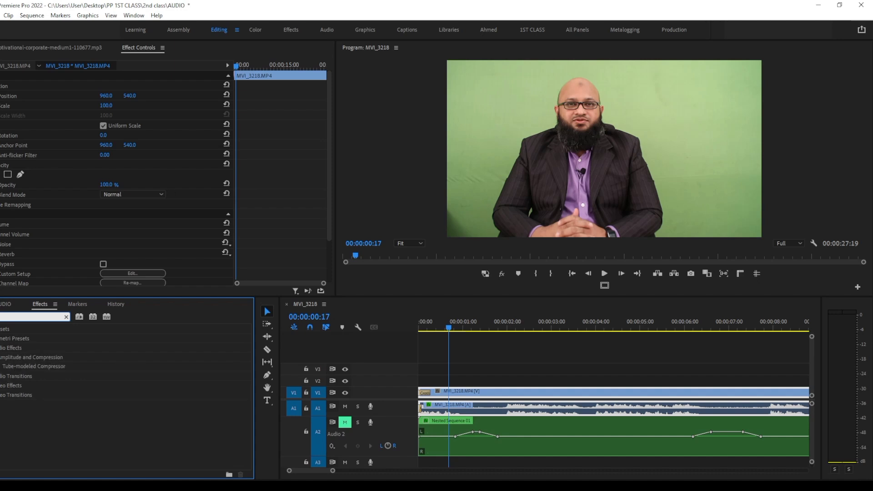
key(BackSpace)
key(BackSpace)
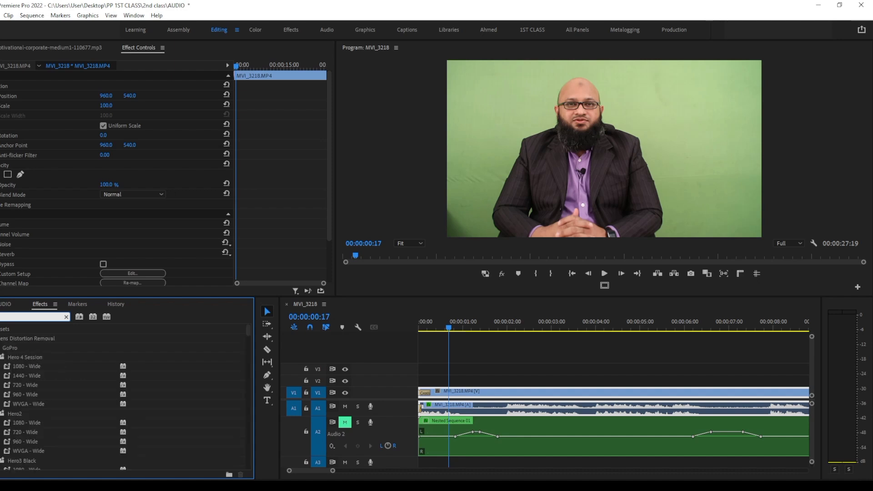
text(lay)
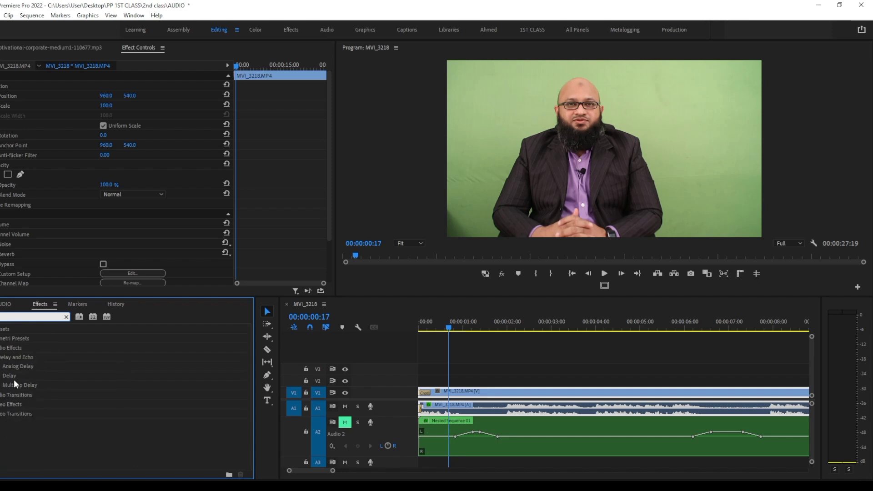
click(12, 377)
drag(12, 377, 482, 414)
scroll(156, 202, down, 3)
scroll(157, 203, down, 3)
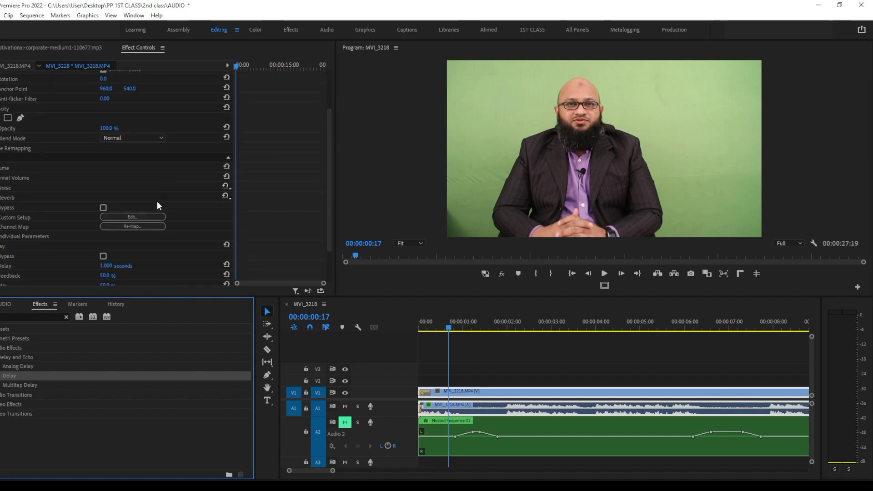
Listen to the opening of the interview with the Delay effect at its default settings, restarting from the sequence start
click(1, 169)
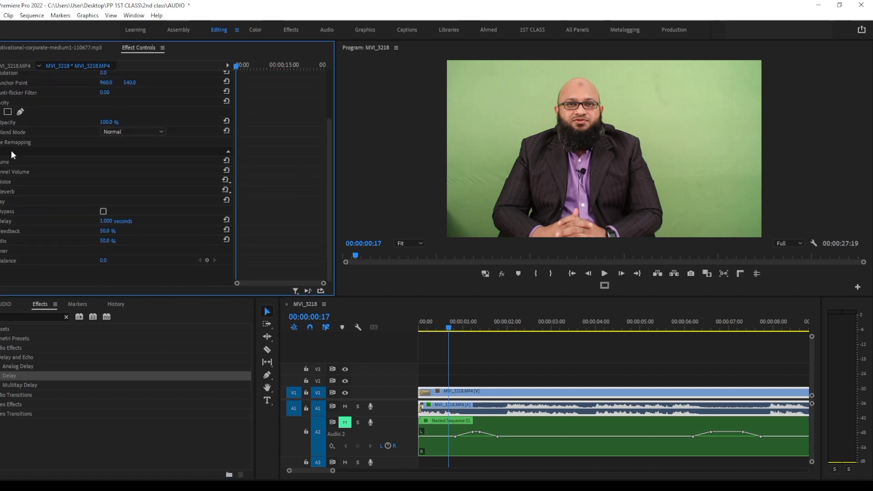
click(53, 203)
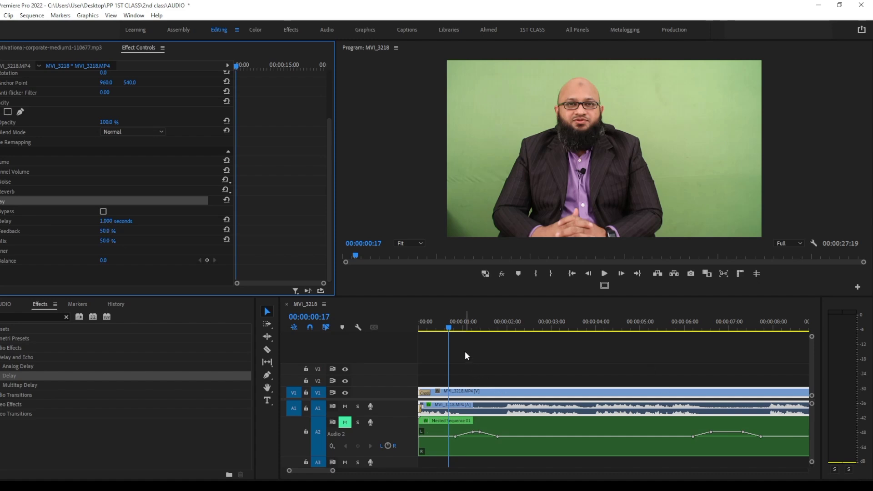
key(space)
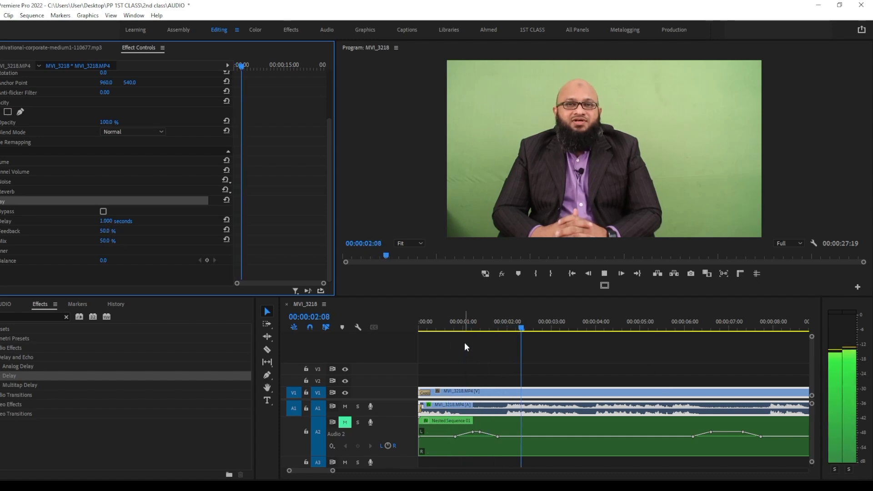
drag(498, 319, 351, 324)
key(space)
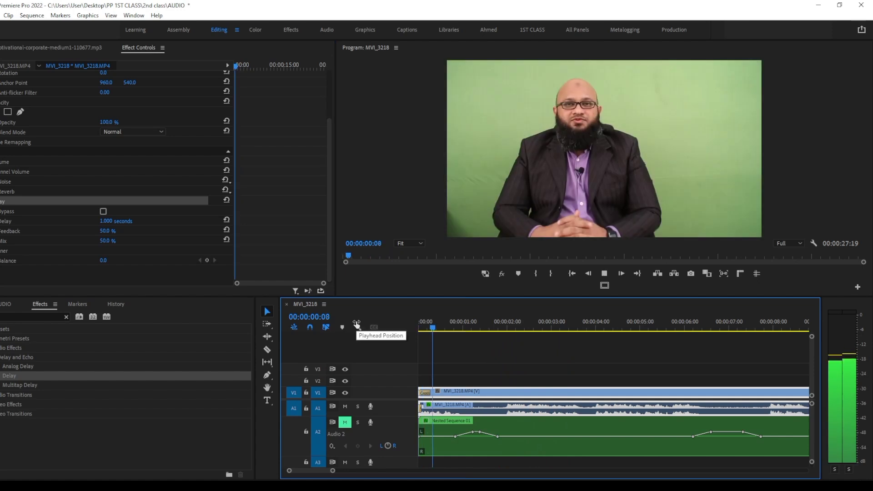
key(space)
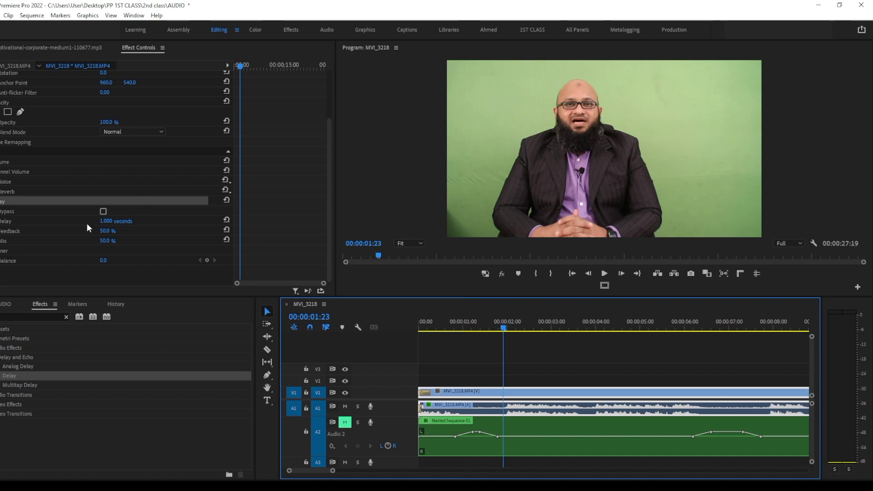
Set the Delay effect's delay time to 0.50 seconds and play the interview from the start
click(106, 221)
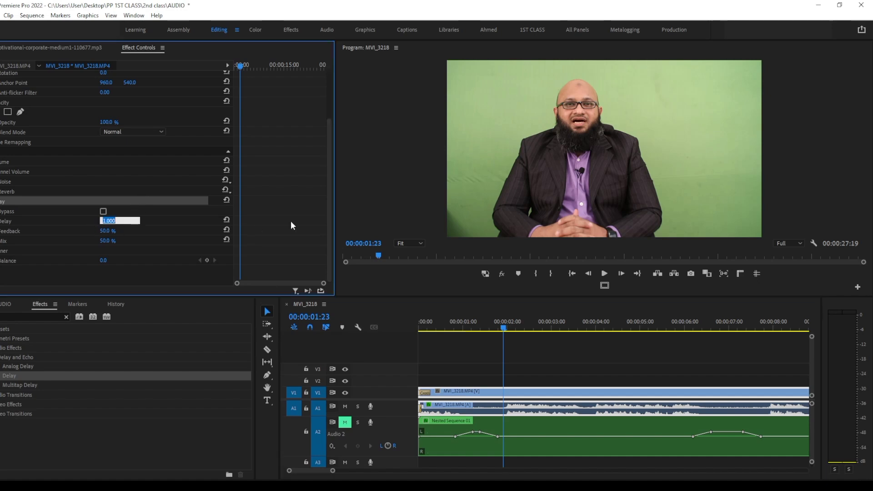
click(191, 236)
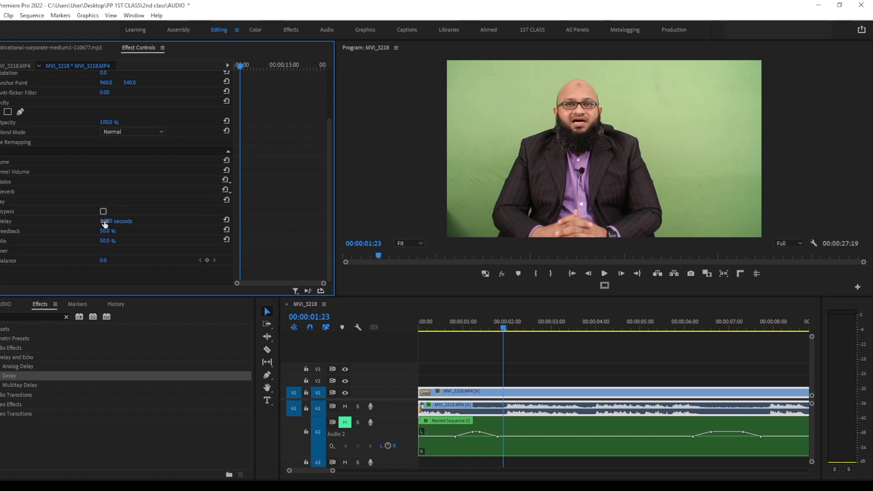
click(105, 222)
key(BackSpace)
text(0.50)
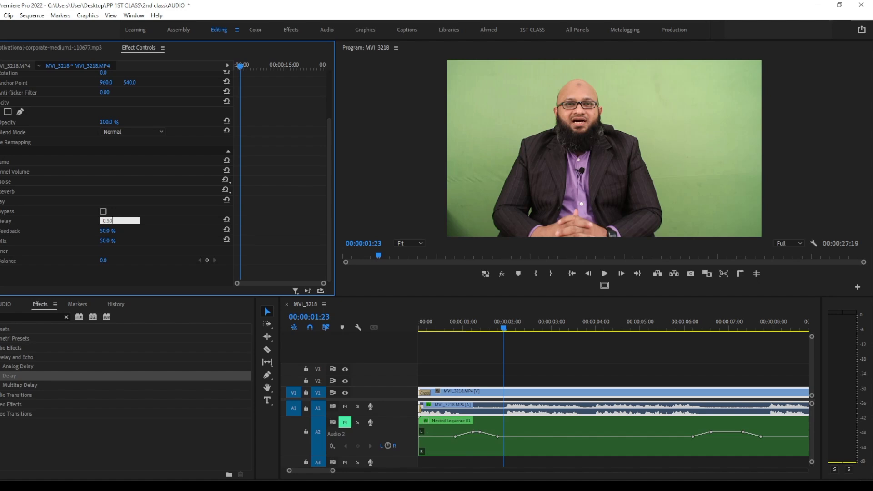
click(207, 220)
drag(484, 321, 260, 317)
key(space)
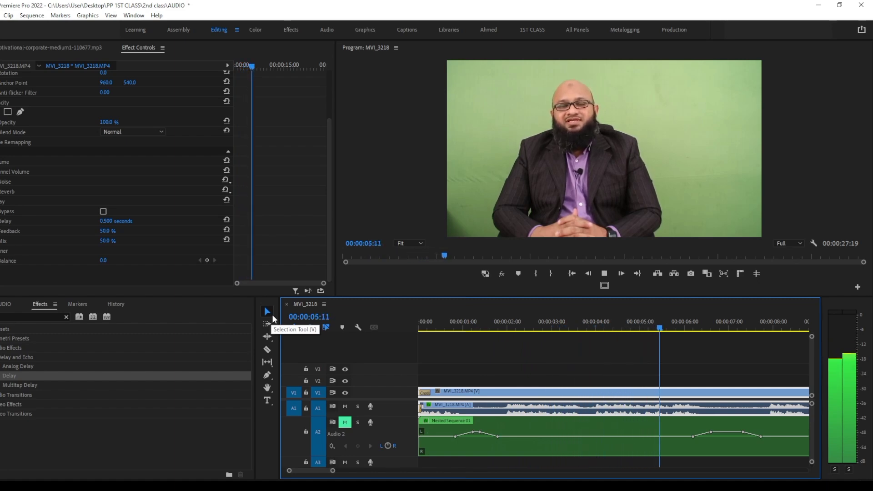
key(space)
click(452, 322)
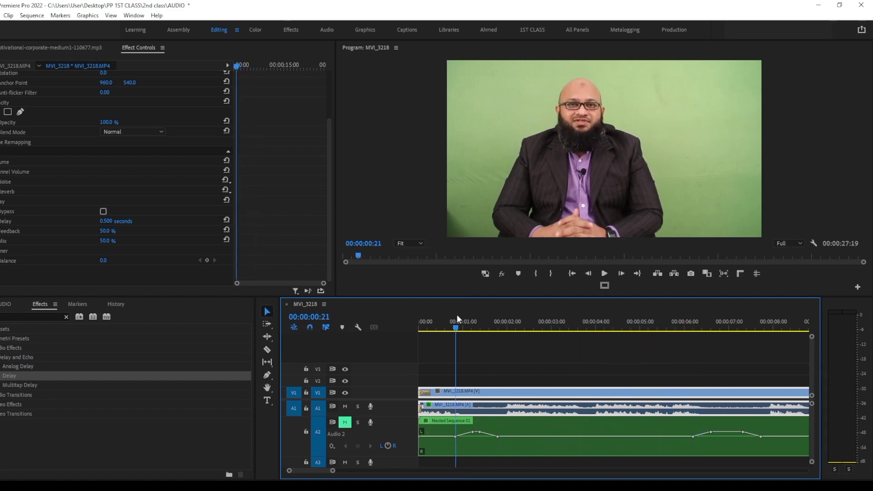
Re-enter 0.50 seconds as the delay time of the Delay effect
click(108, 221)
key(BackSpace)
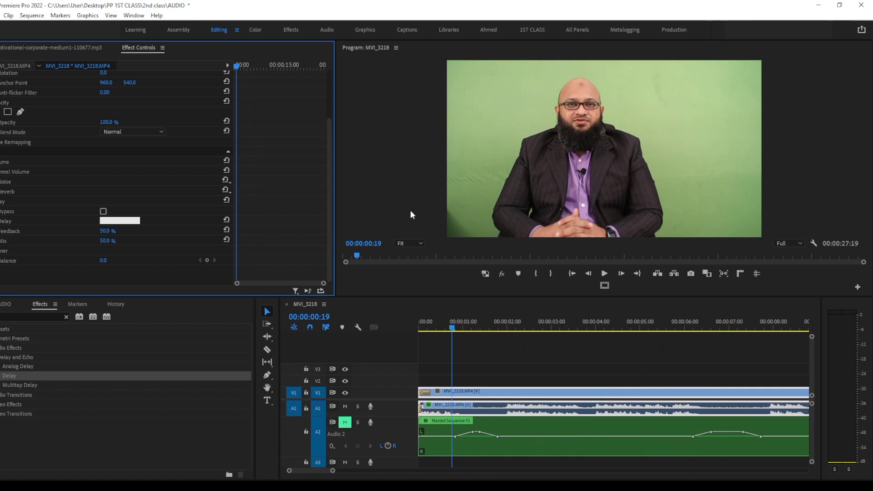
text(0)
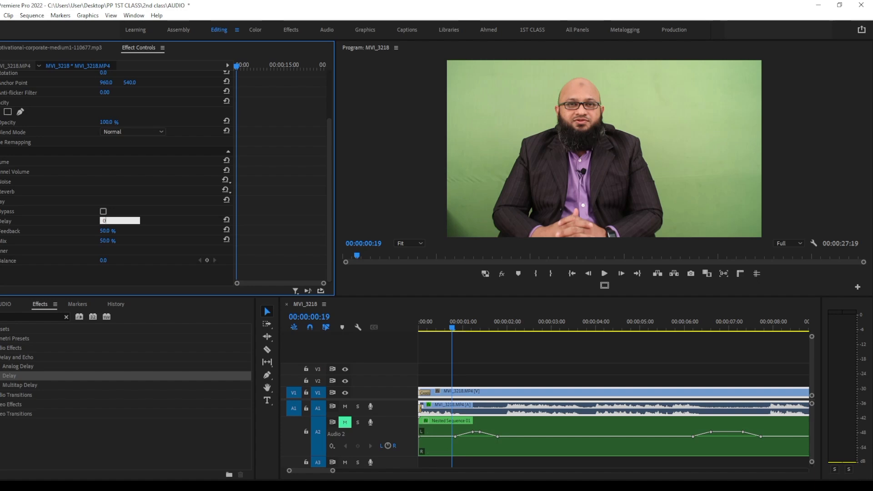
text(0.50)
key(Return)
click(112, 222)
click(177, 221)
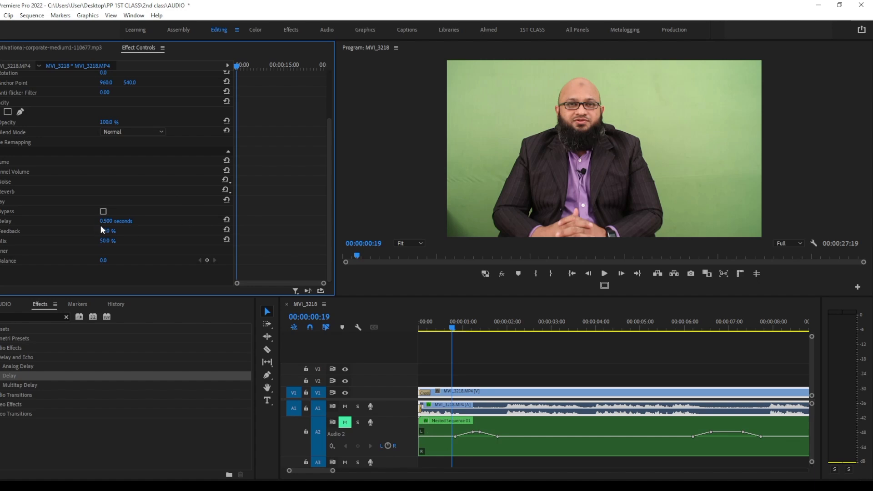
Set the delay time to 0.300 seconds, play the opening and return to the sequence start
click(119, 219)
text(1)
key(Return)
click(431, 324)
key(space)
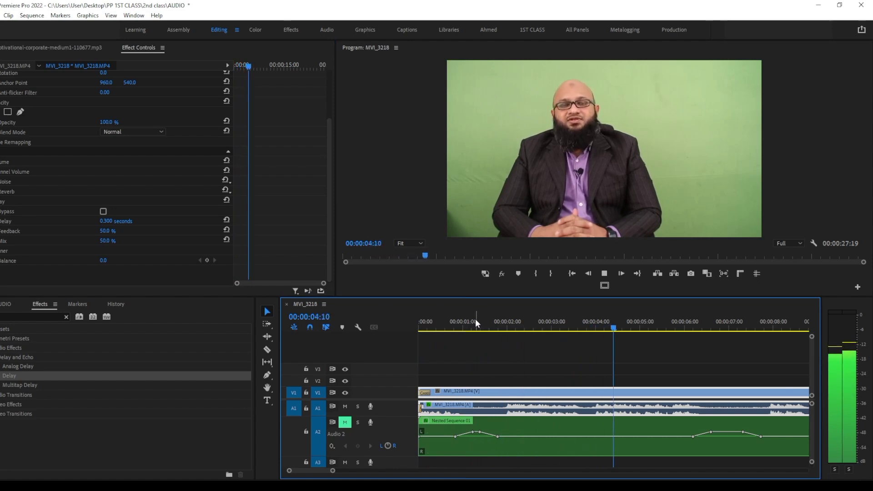
key(space)
key(Home)
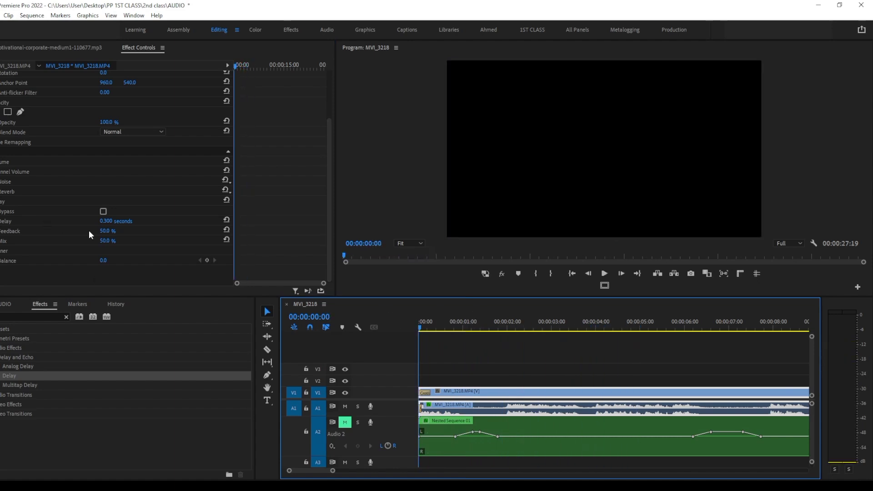
Raise the delay time to 1.520 seconds and listen to the opening
drag(109, 222, 110, 223)
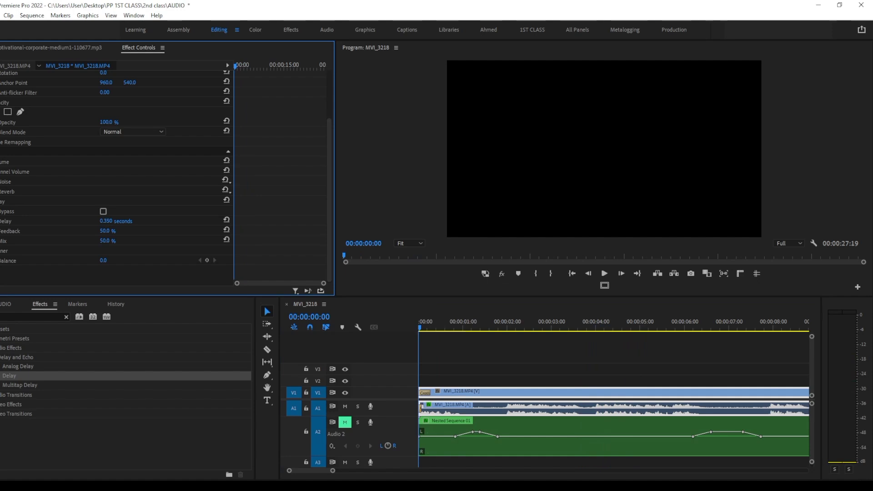
drag(110, 223, 110, 223)
key(space)
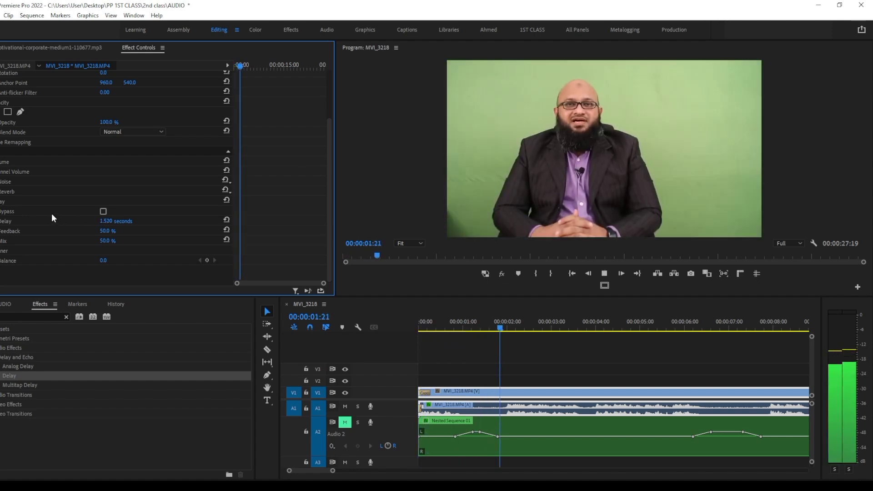
key(space)
Increase the delay time to 1.830 seconds and continue playback to hear the echo
drag(106, 222, 118, 220)
key(space)
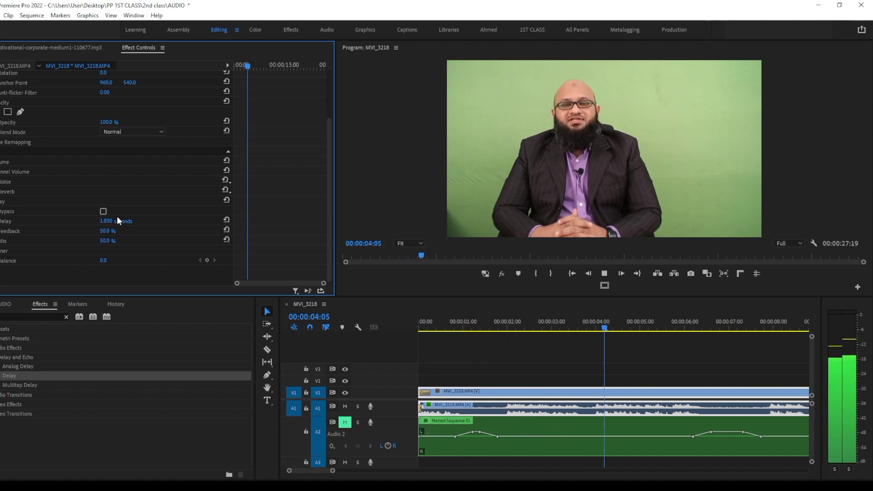
key(space)
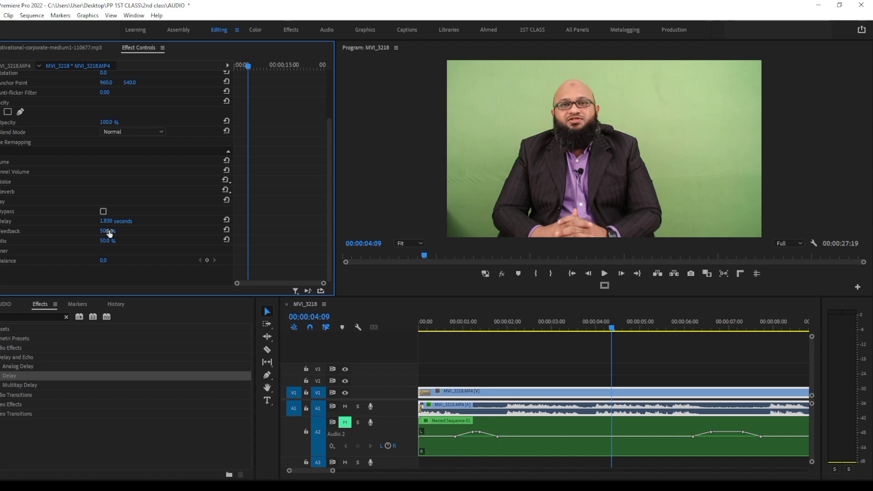
Vary the Delay effect's Feedback and set it back to 50%
drag(109, 234, 105, 234)
click(126, 230)
text(50)
key(Return)
Try the Delay effect's Mix at 52%, return it to 50%, and listen to the interview after each change
click(109, 241)
text(28)
key(Return)
key(space)
key(space)
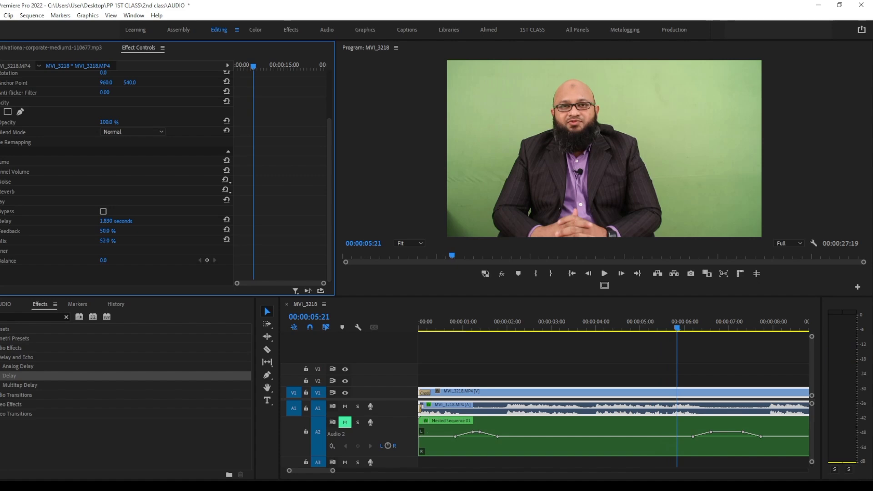
drag(109, 242, 108, 241)
key(space)
key(space)
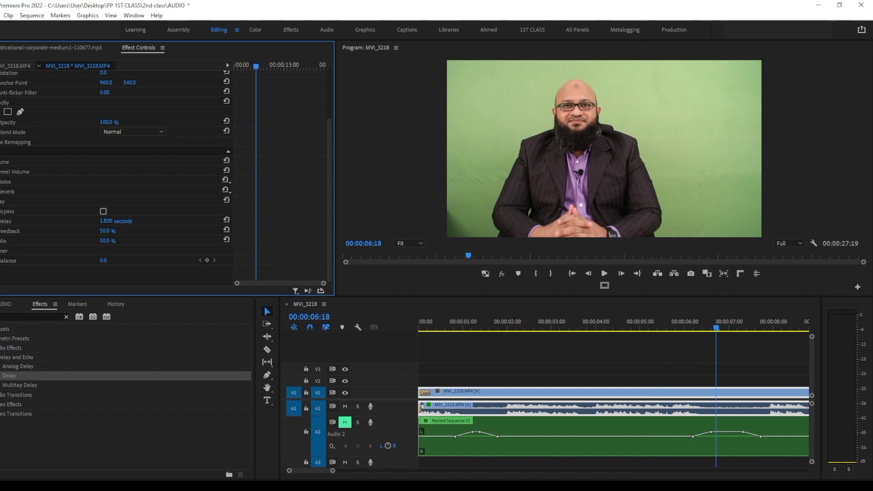
Disable the Delay effect on the interview clip and clear the effects search
click(0, 202)
click(24, 315)
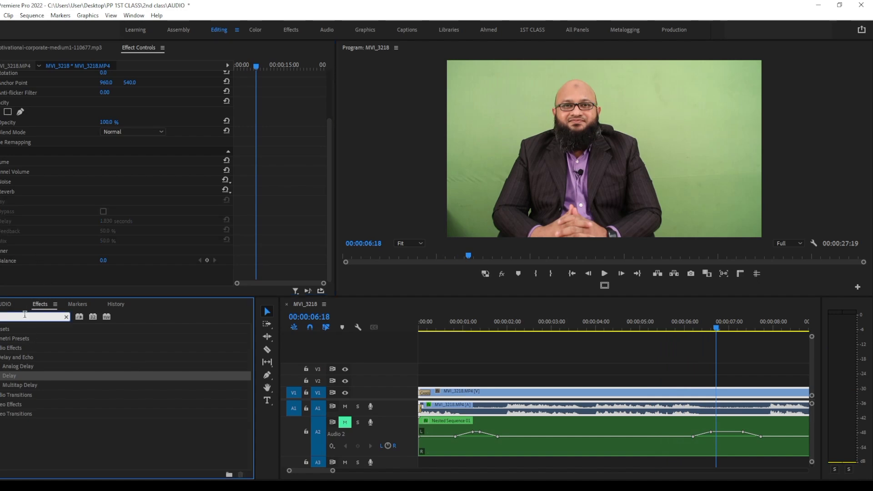
key(BackSpace)
key(BackSpace)
key(BackSpace)
key(BackSpace)
key(BackSpace)
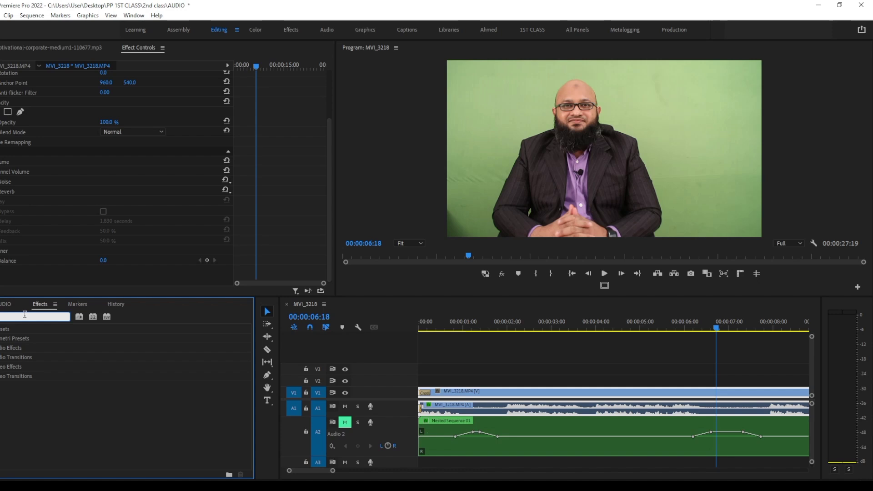
Search the effects for "reverb" and apply Studio Reverb to the MVI_3218.MP4 audio
text(reverb)
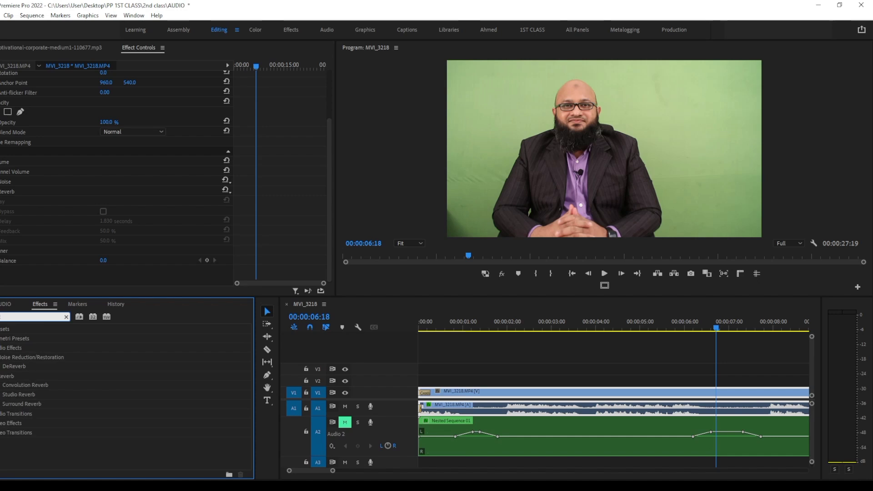
drag(32, 399, 513, 410)
scroll(187, 182, down, 3)
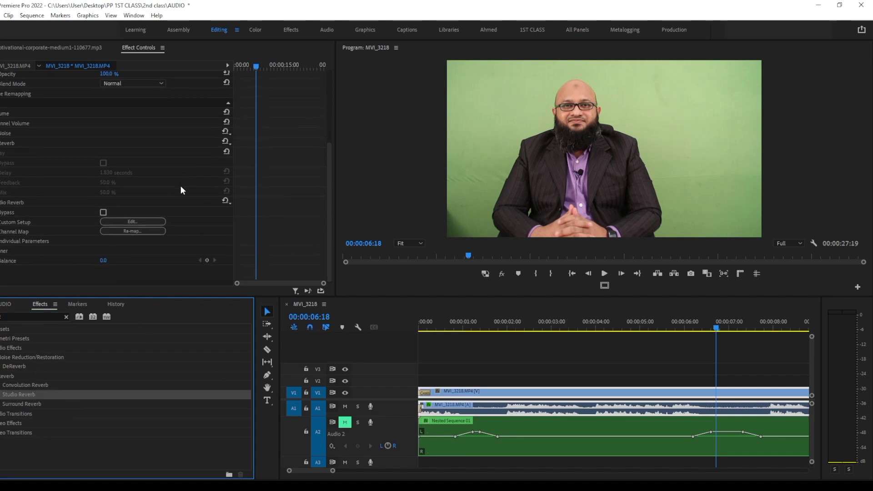
Open Studio Reverb's custom setup, apply the Great Hall preset, and play the interview from 00:00:04:05 to hear it
click(142, 220)
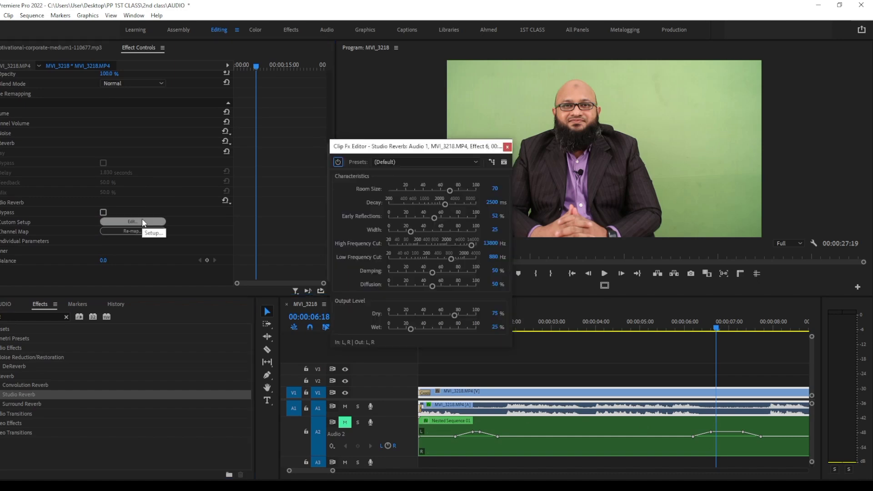
drag(425, 150, 425, 126)
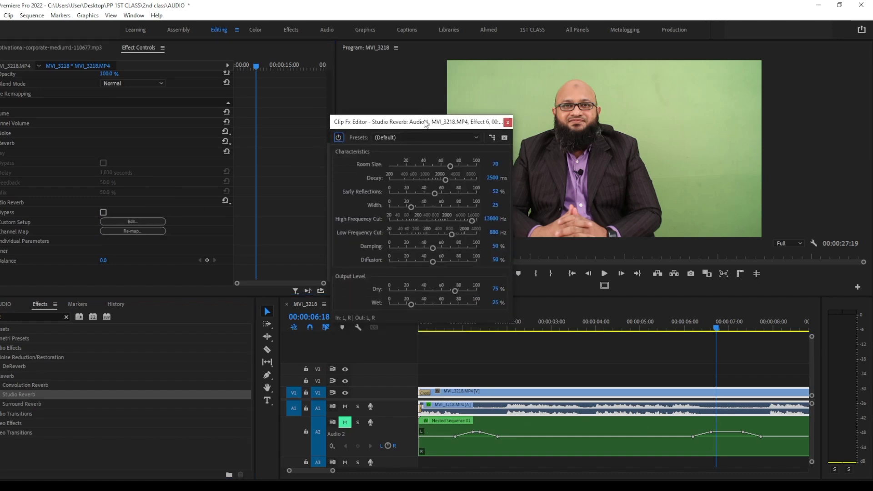
click(476, 139)
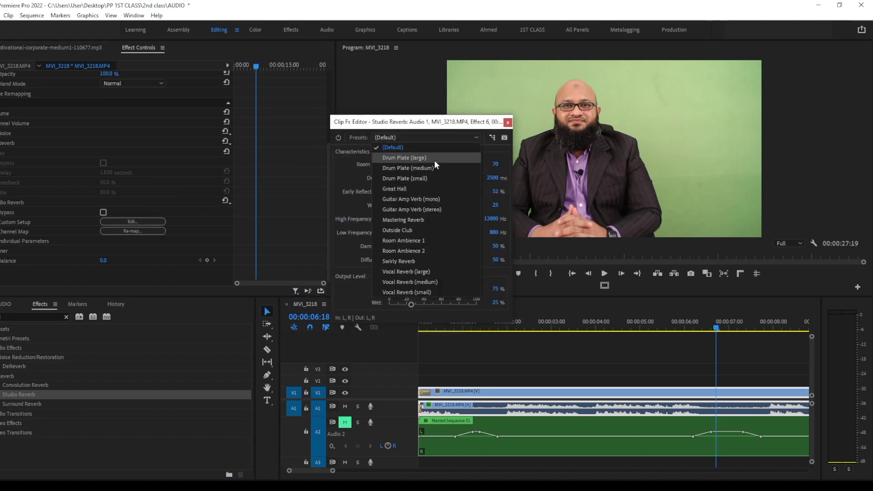
click(418, 189)
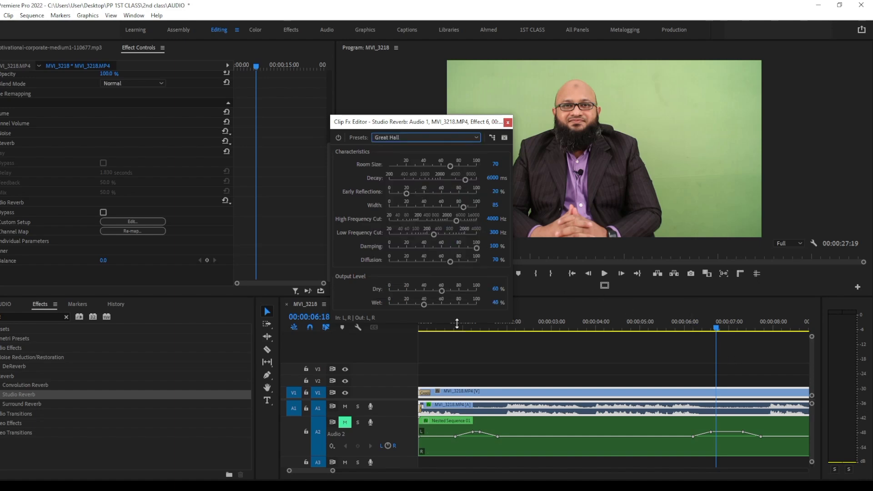
click(605, 324)
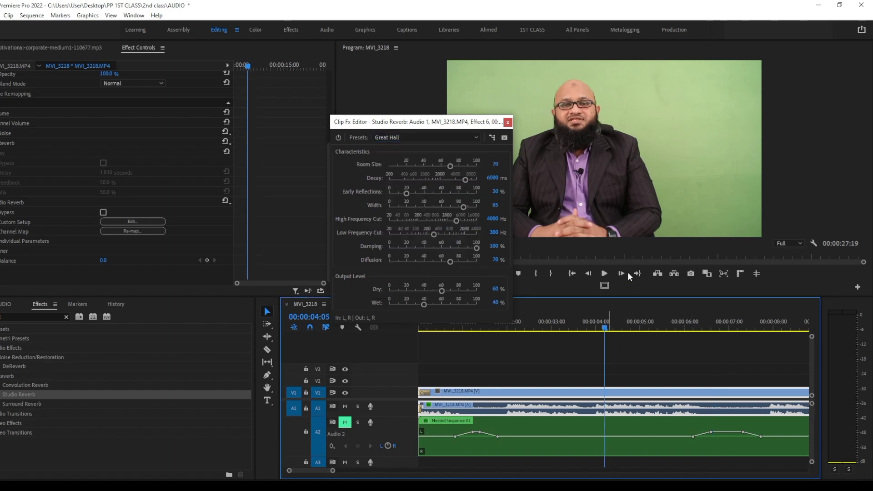
click(604, 274)
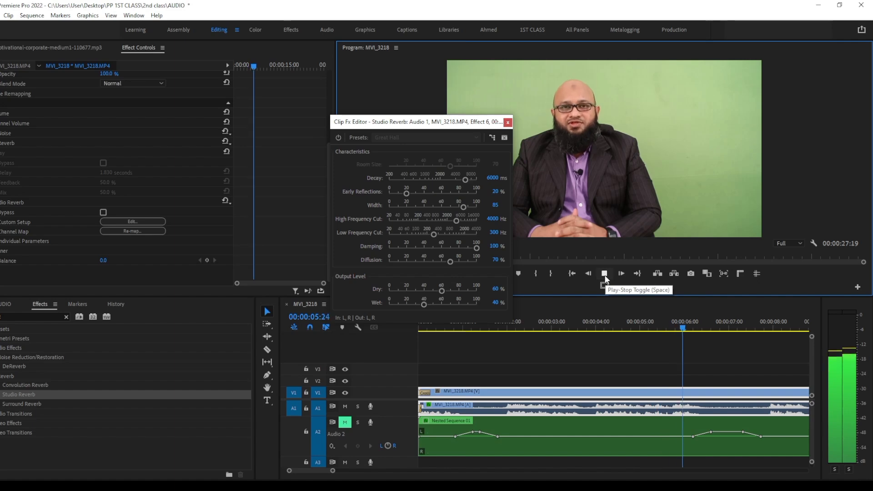
click(605, 274)
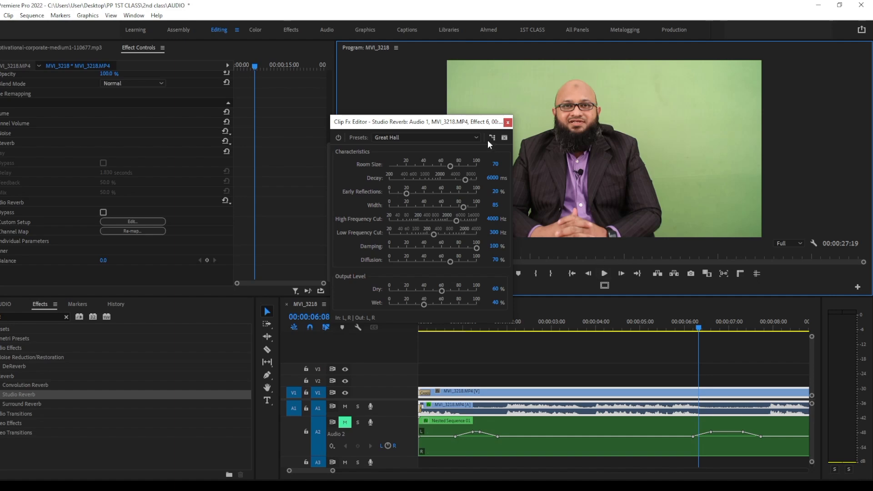
Return the Studio Reverb preset to (Default)
click(477, 136)
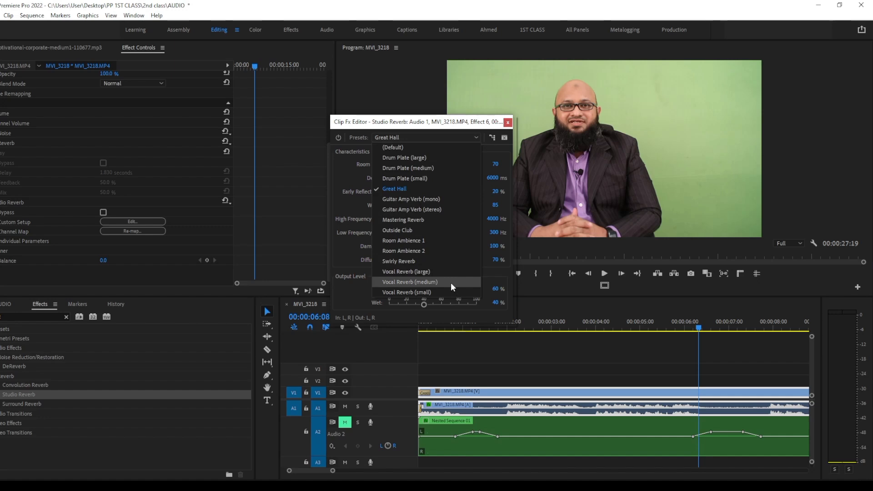
click(428, 188)
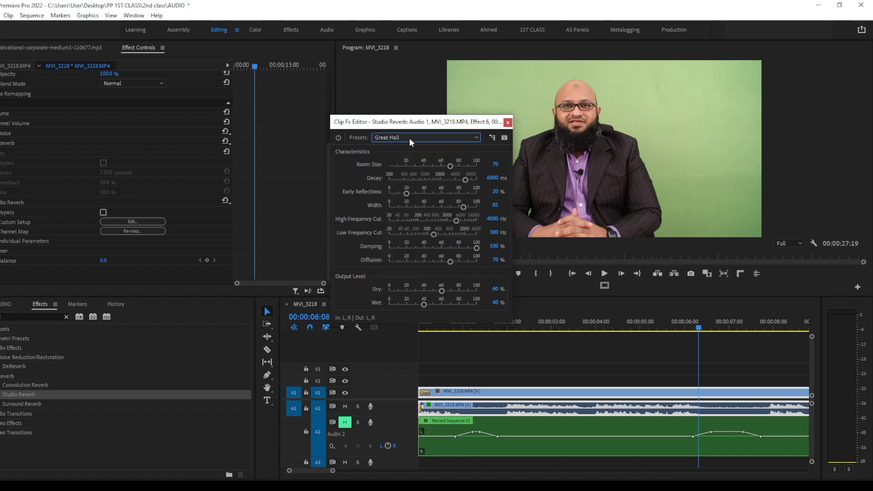
click(477, 137)
click(421, 148)
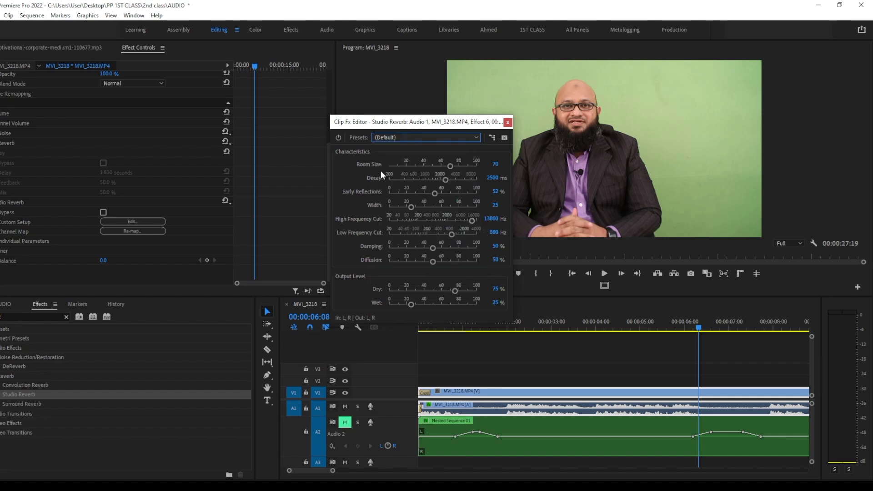
Vary Studio Reverb's Room Size to 72.7, Decay to 1509.1 ms and Early Reflections to 61.7% while playing the interview
mouse_move(444, 181)
mouse_down()
mouse_move(423, 181)
mouse_move(440, 166)
mouse_up()
key(space)
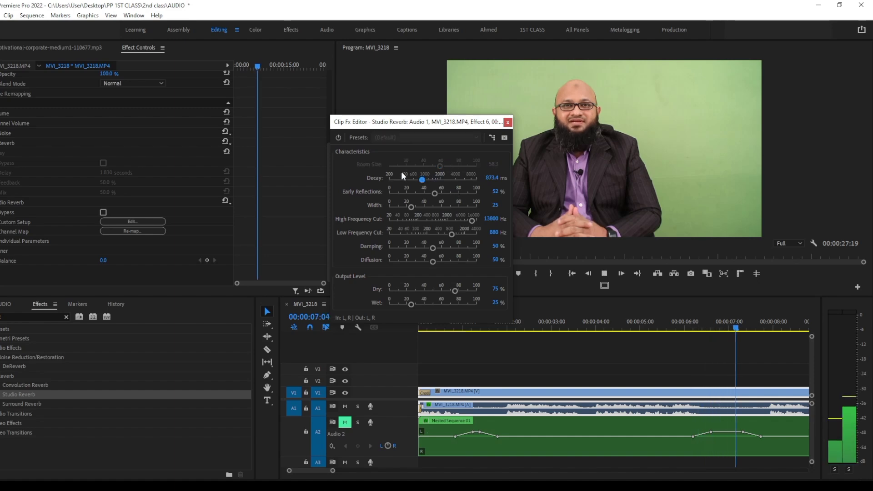
key(space)
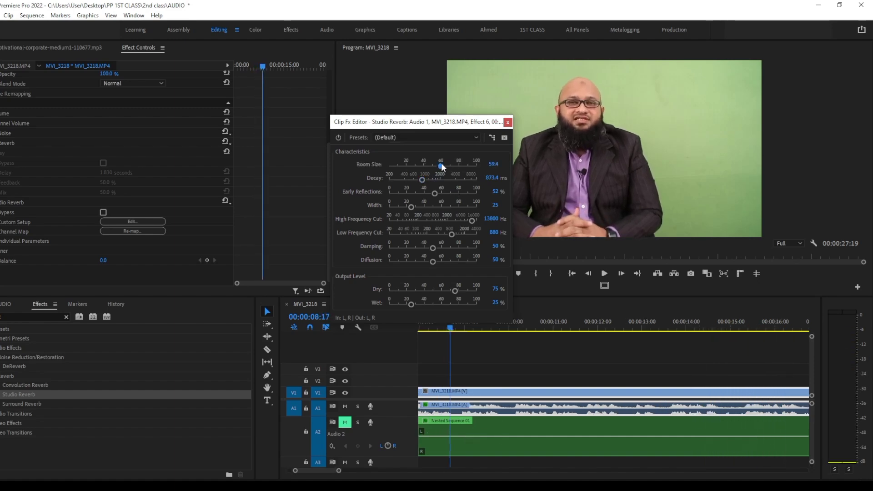
drag(438, 165, 423, 180)
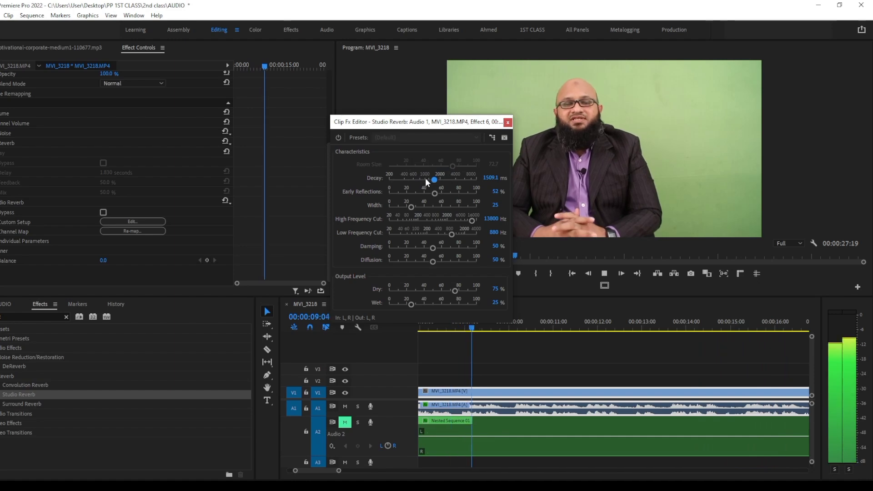
click(441, 193)
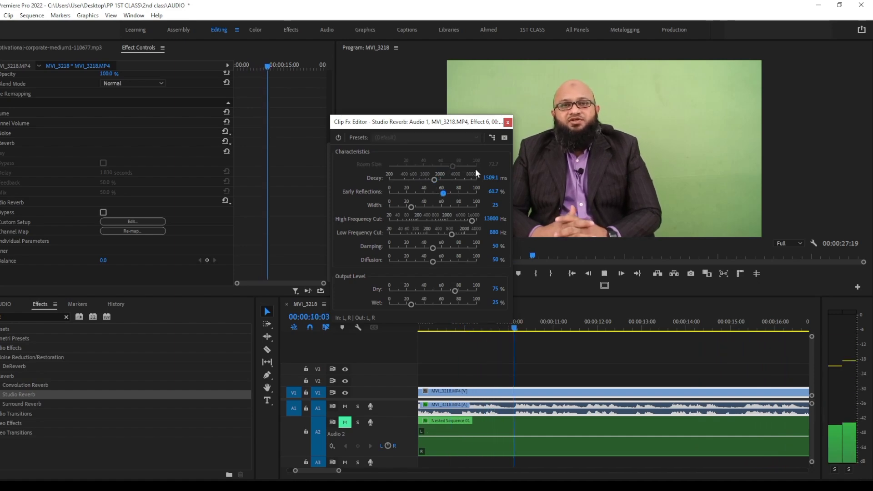
key(space)
Raise Studio Reverb's Room Size to 89.7, listen to the interview, and reset Decay to 2500 ms
drag(454, 166, 468, 165)
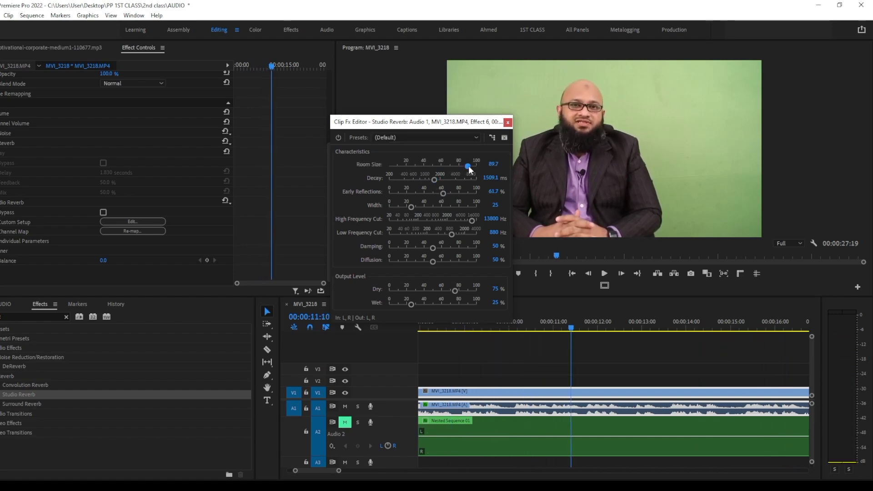
key(space)
click(434, 180)
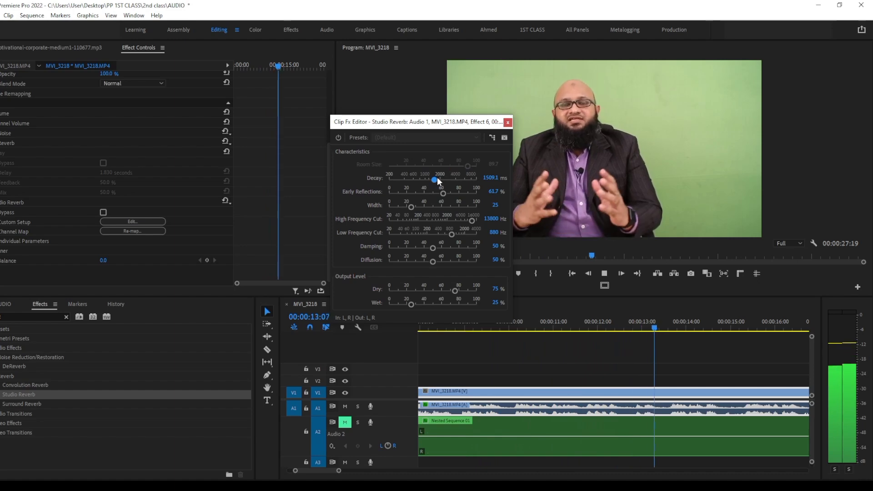
double_click(436, 180)
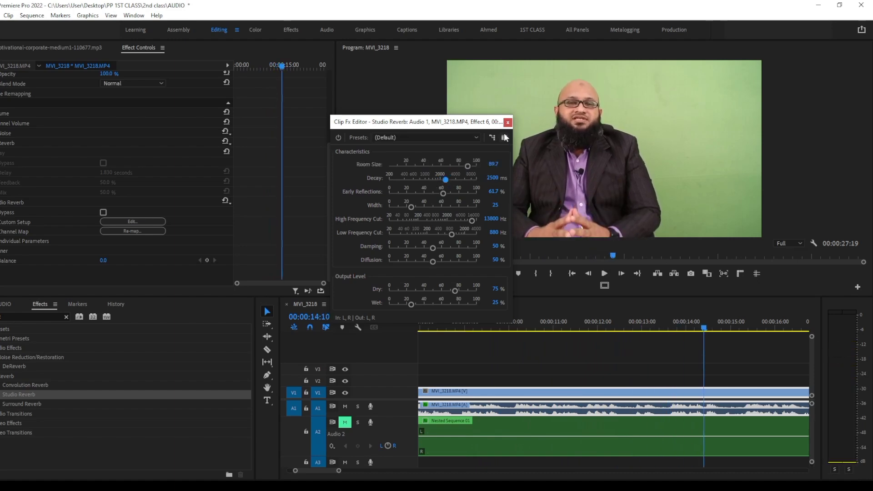
Close the Studio Reverb editor and disable the effect on the interview clip
click(505, 124)
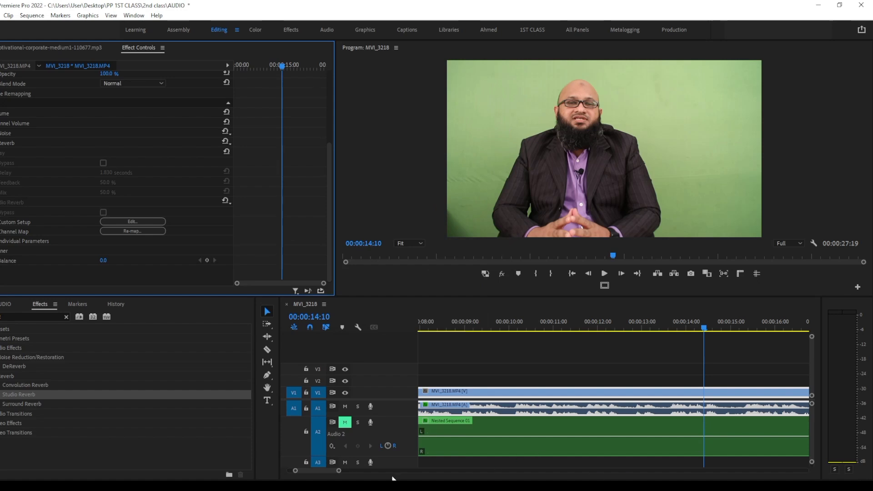
drag(339, 471, 430, 474)
drag(524, 329, 485, 329)
Switch to File Explorer, go to the Desktop folder, and open the Video Editing 2024 PDF
click(301, 487)
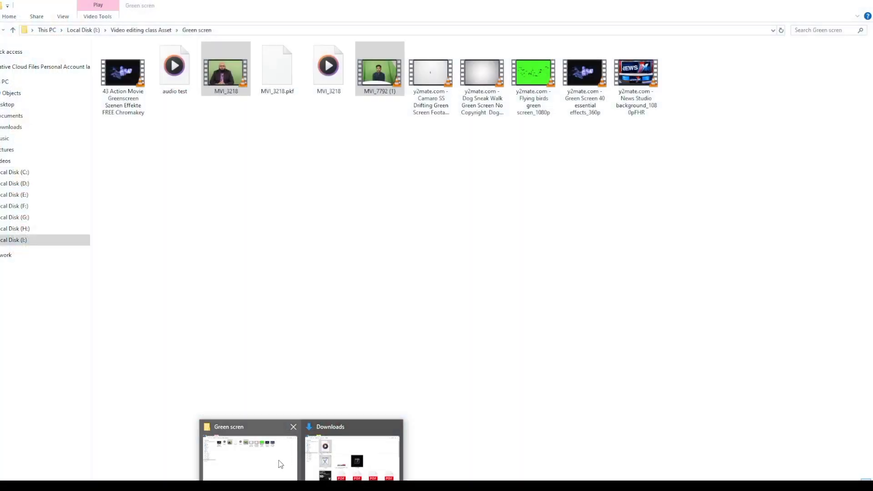
click(281, 464)
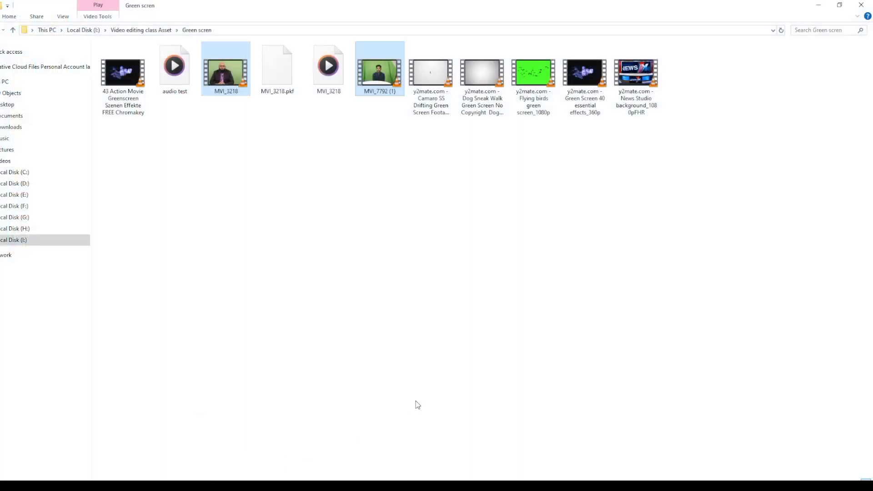
click(12, 31)
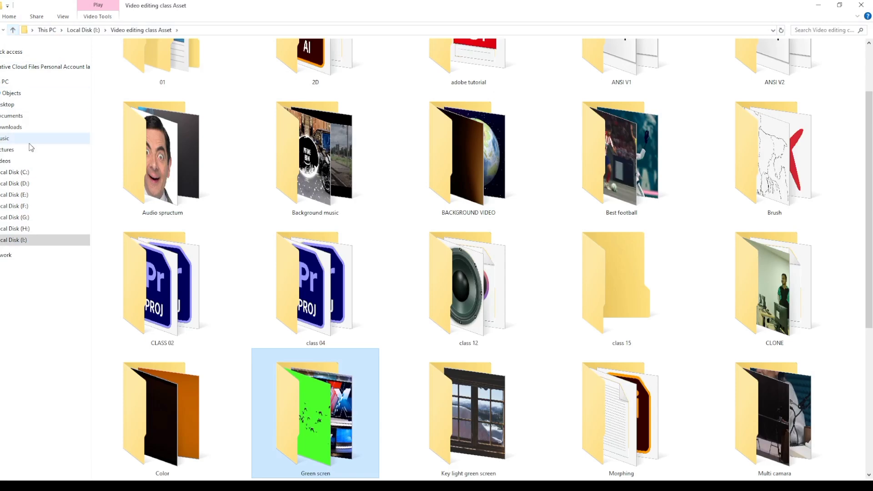
click(18, 105)
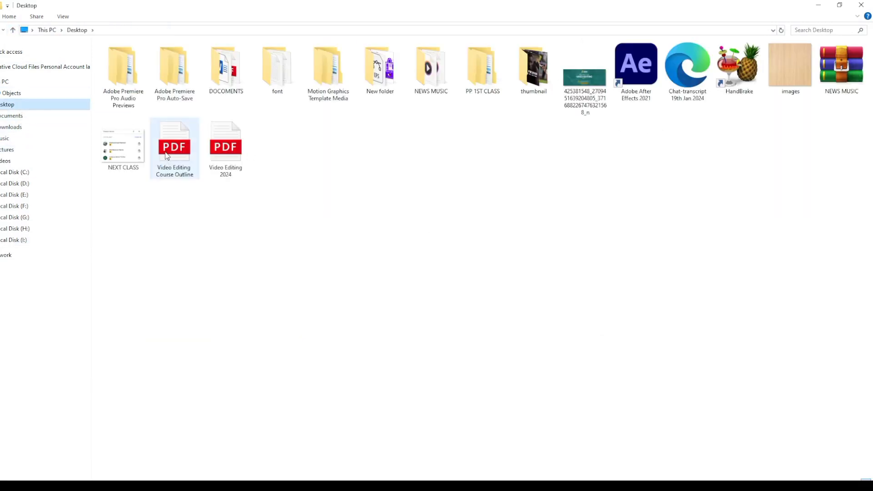
double_click(226, 147)
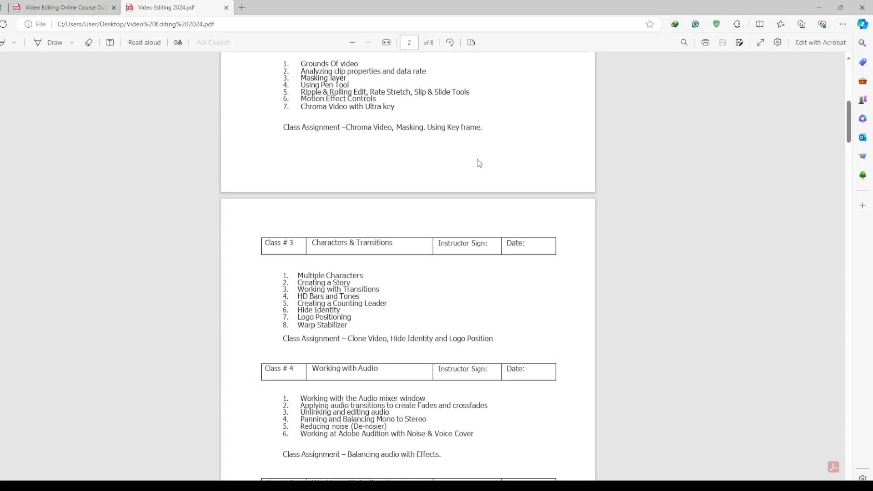
Highlight the Class # 4 assignment text "Balancing audio with Effects." in the course outline
scroll(392, 247, down, 5)
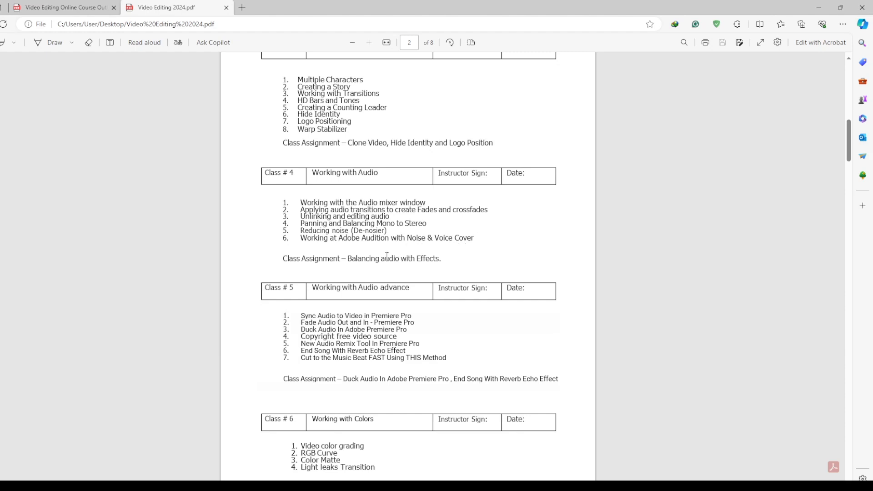
drag(348, 258, 449, 258)
right_click(449, 258)
click(476, 246)
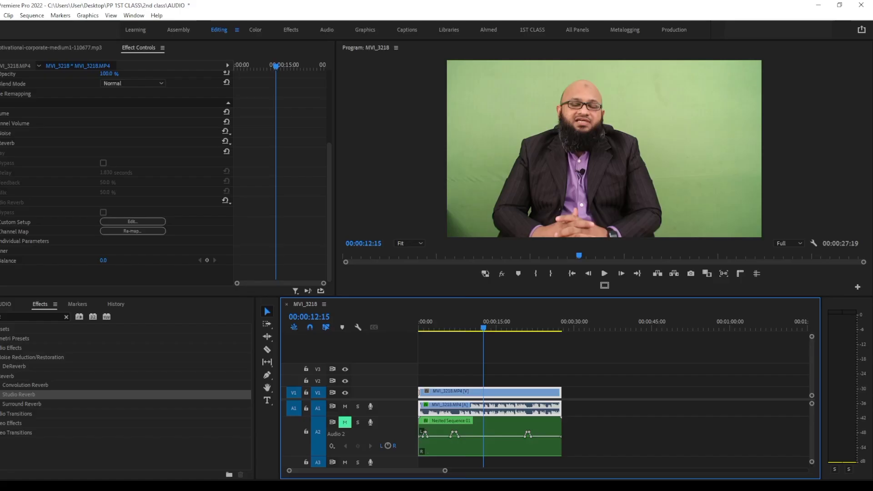
Switch back to Premiere Pro, clear the effects search, and move the playhead to 00:00:03:16
drag(484, 328, 415, 324)
click(471, 324)
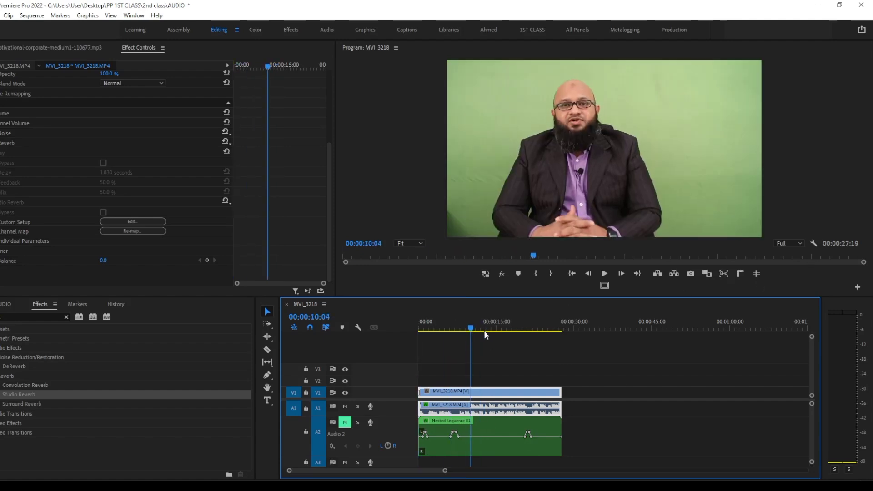
click(66, 318)
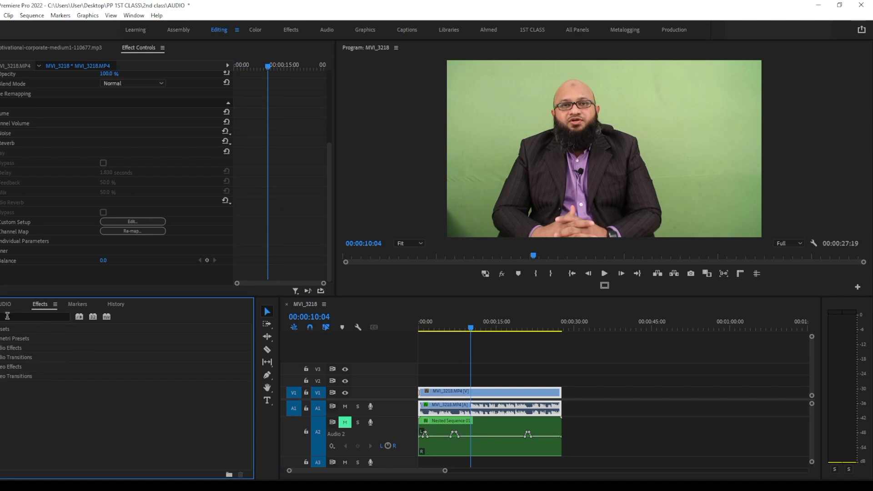
drag(492, 323, 438, 322)
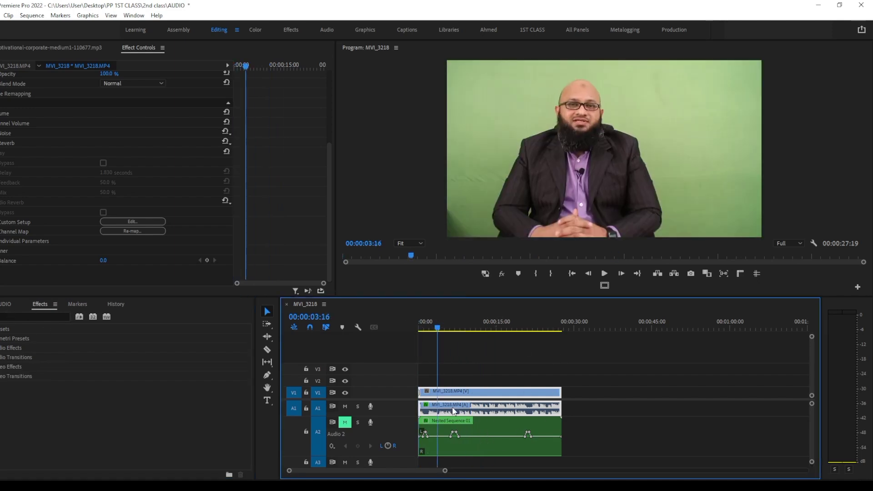
Enlarge the Audio 1 track and maximize the timeline to examine the voice waveform against the music keyframes
drag(412, 415, 413, 459)
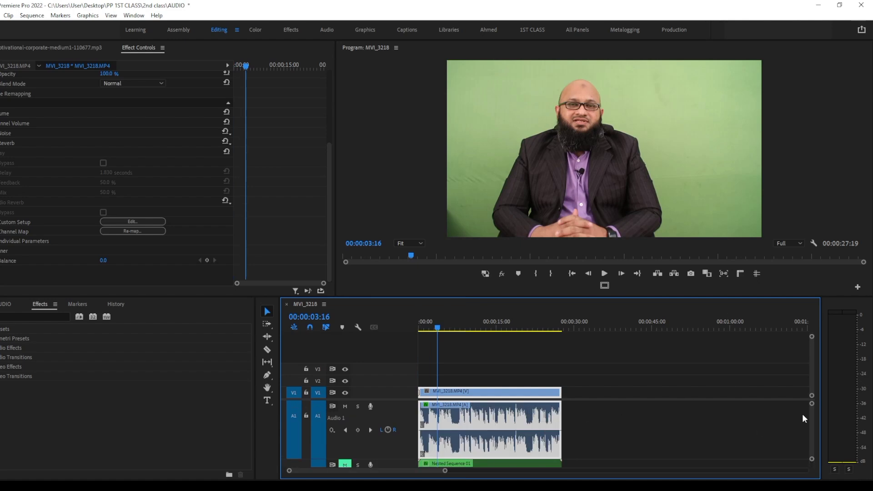
scroll(811, 422, down, 2)
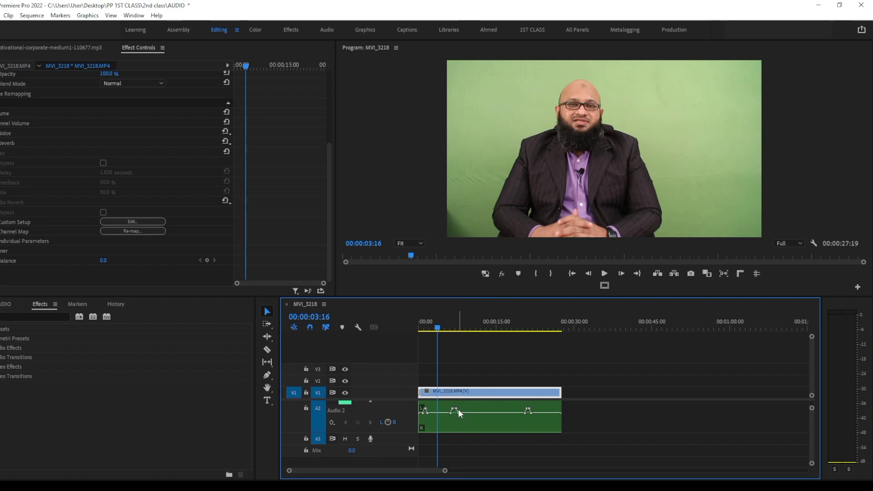
key(grave)
drag(285, 473, 181, 406)
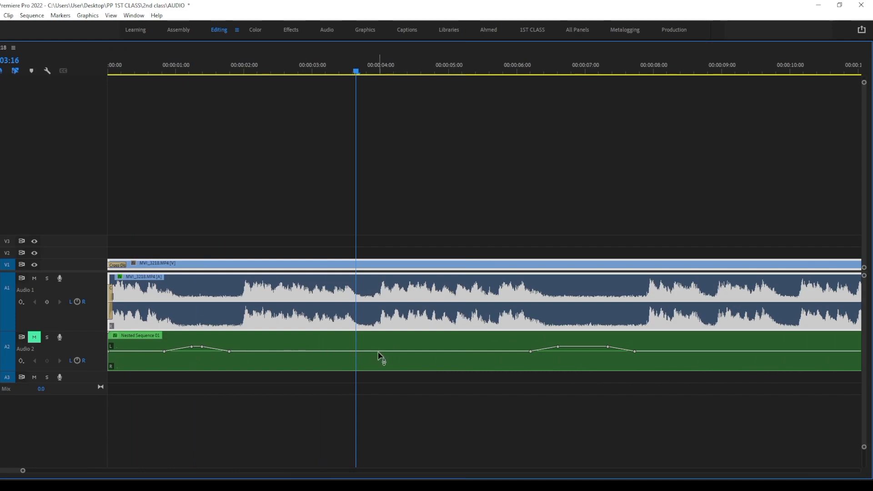
Select the Nested Sequence 01 music clip on track A2 in the maximized timeline and restore the normal workspace layout
key(grave)
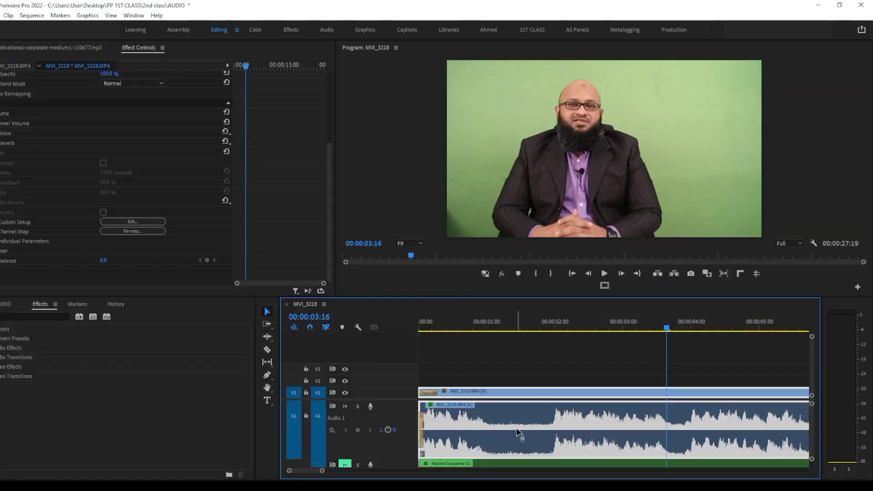
key(grave)
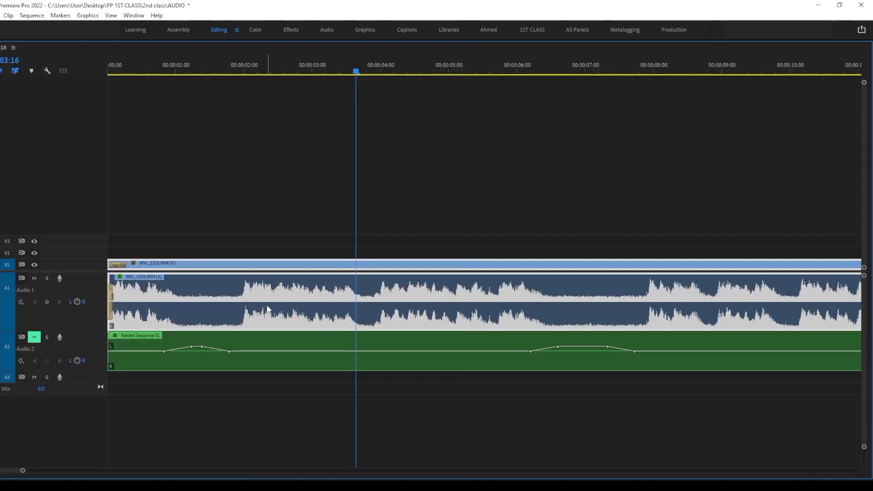
click(309, 354)
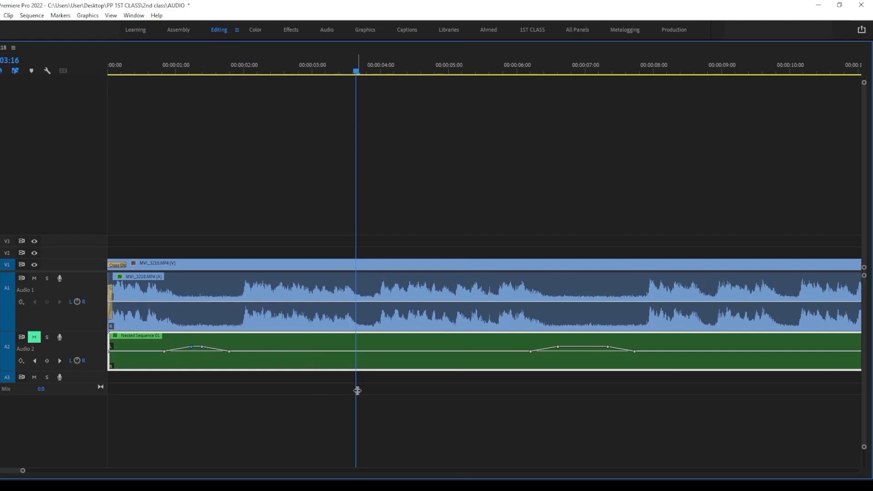
key(grave)
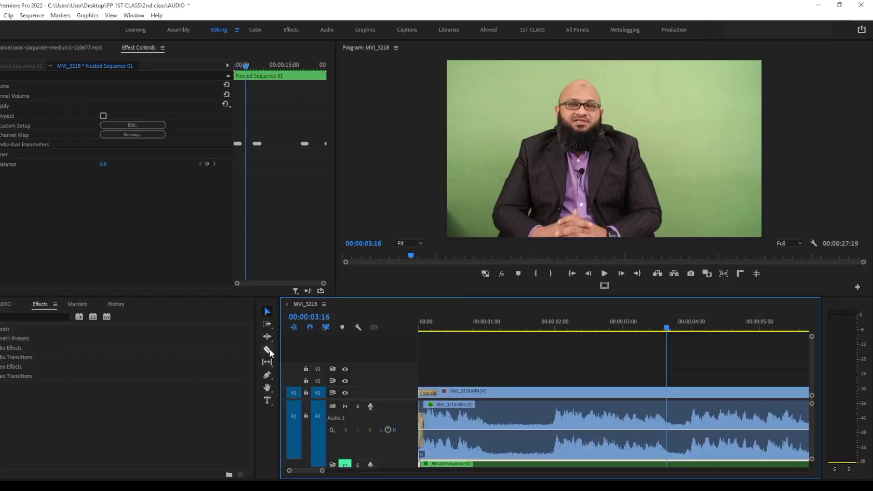
Add a volume keyframe with the Pen tool at about 00:00:03:16 on the Nested Sequence 01 music clip and raise it above the ducked level
click(267, 376)
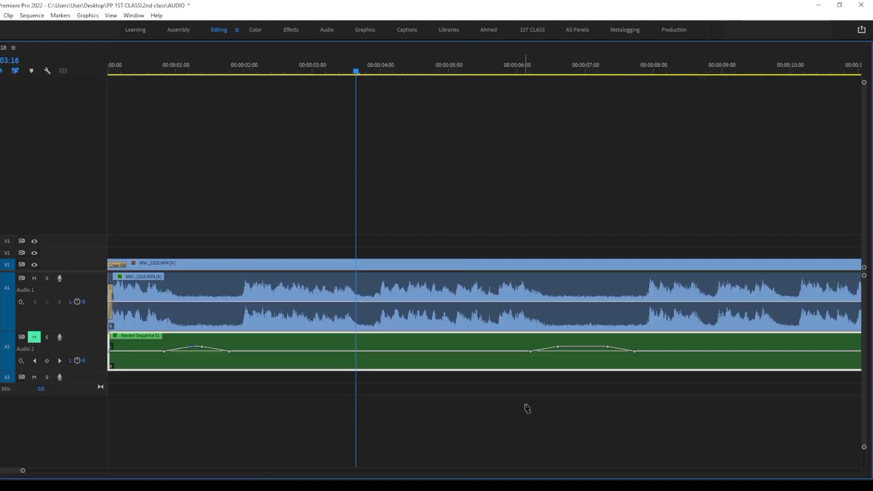
key(grave)
key(grave)
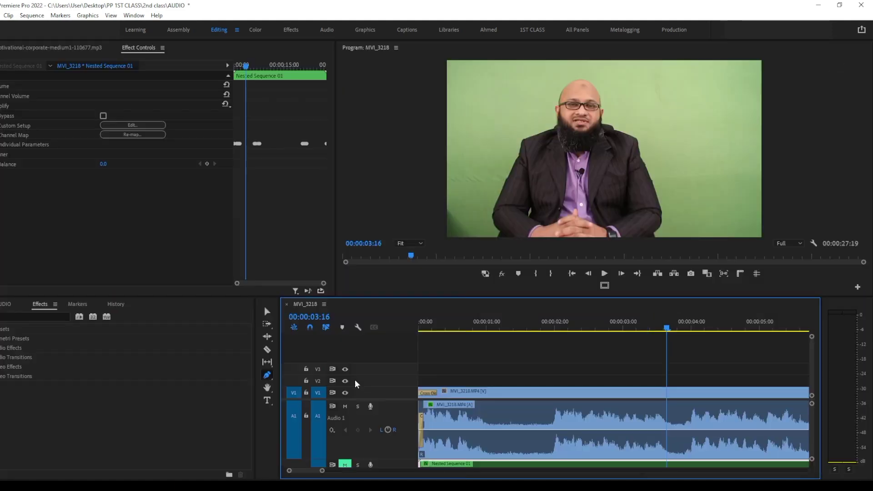
key(grave)
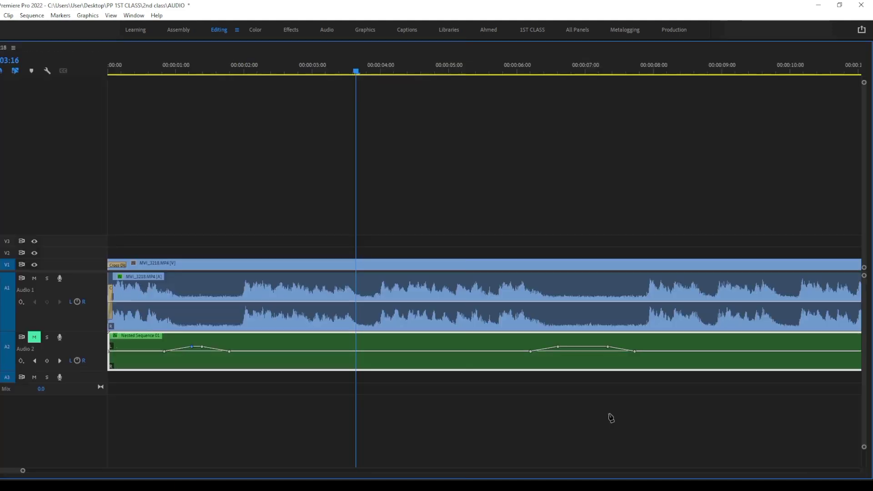
click(357, 351)
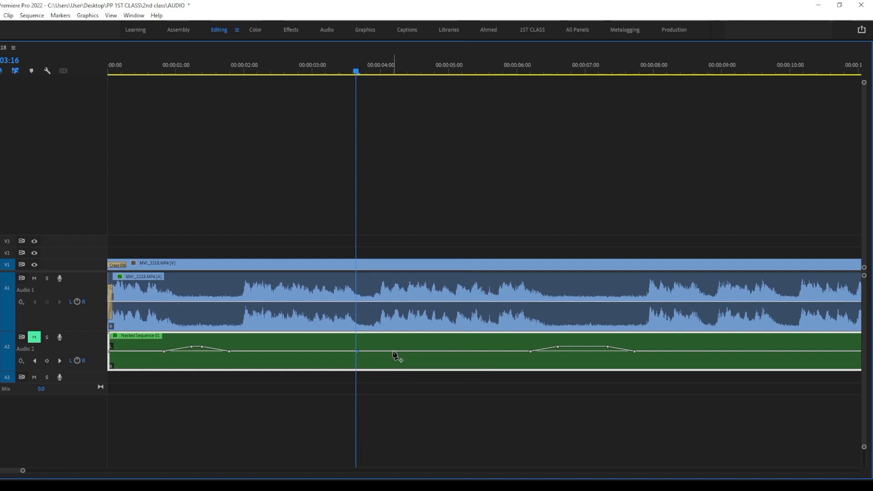
drag(357, 352, 359, 339)
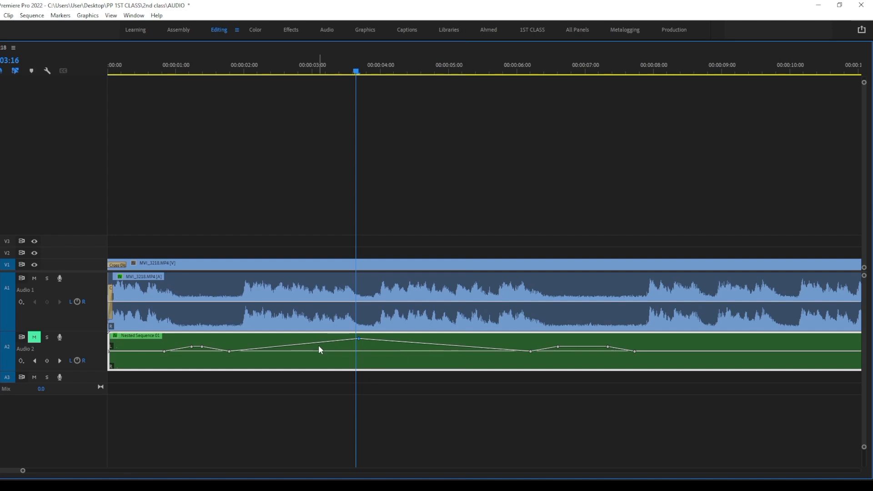
Add keyframes at about 00:00:03:02 and 00:00:04:12 around the raised music keyframe and lower both to the ducked level
drag(321, 344, 320, 351)
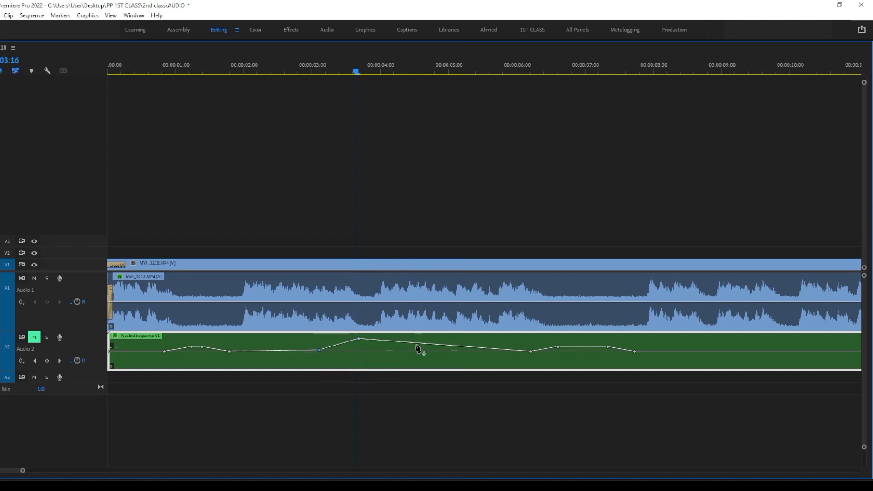
click(416, 344)
drag(416, 344, 414, 349)
Change the raised music keyframe to Bezier interpolation and adjust its handles into a smooth curve
right_click(360, 340)
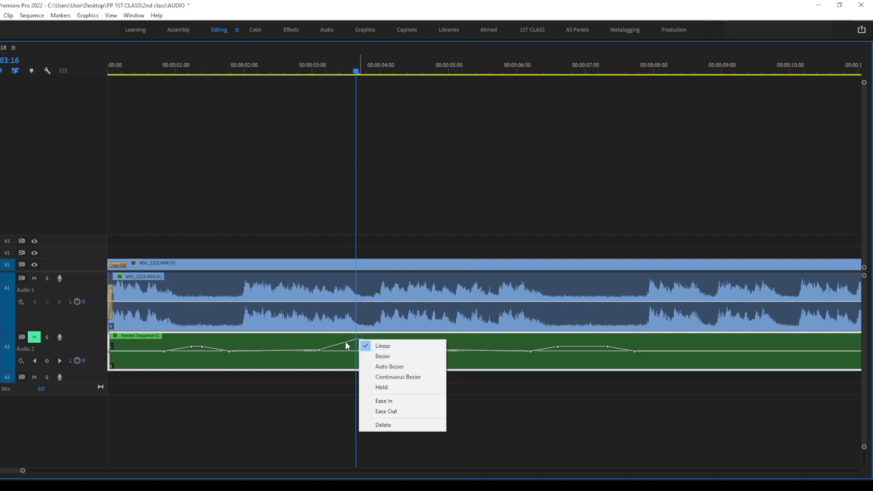
click(408, 357)
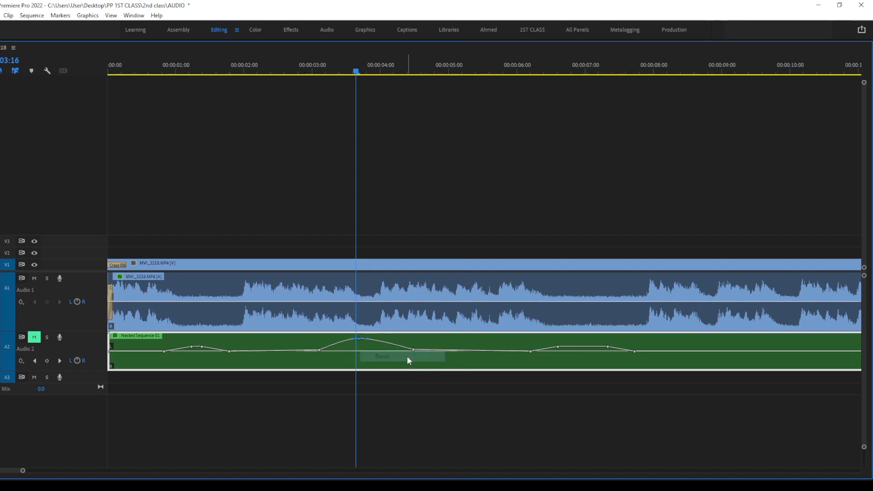
drag(368, 341, 349, 341)
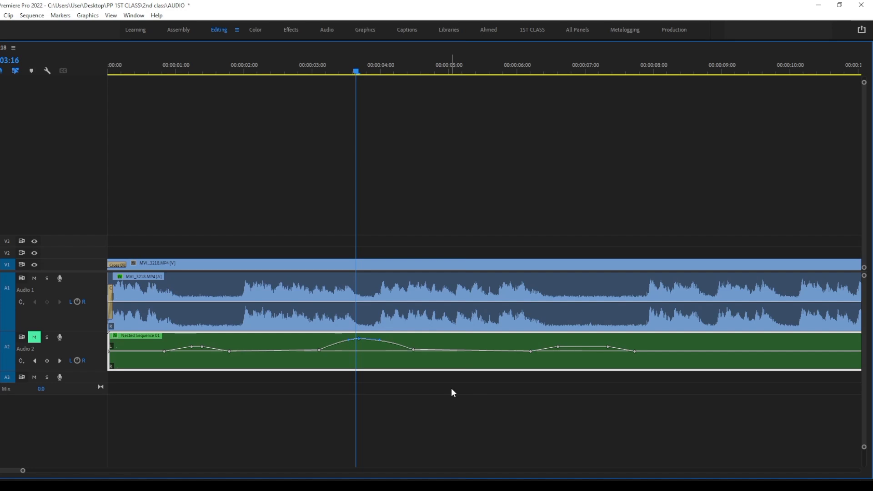
Restore the normal workspace layout and examine the music clip's new keyframes and Volume level in Effect Controls
key(grave)
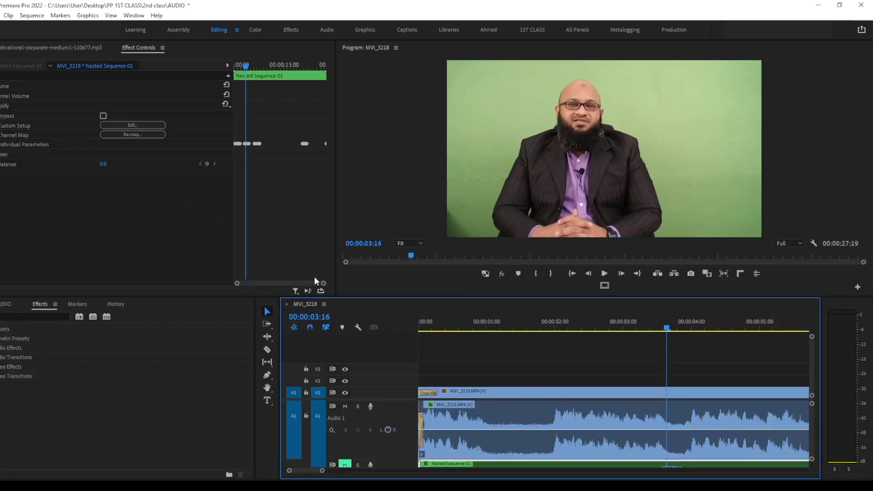
drag(323, 284, 288, 275)
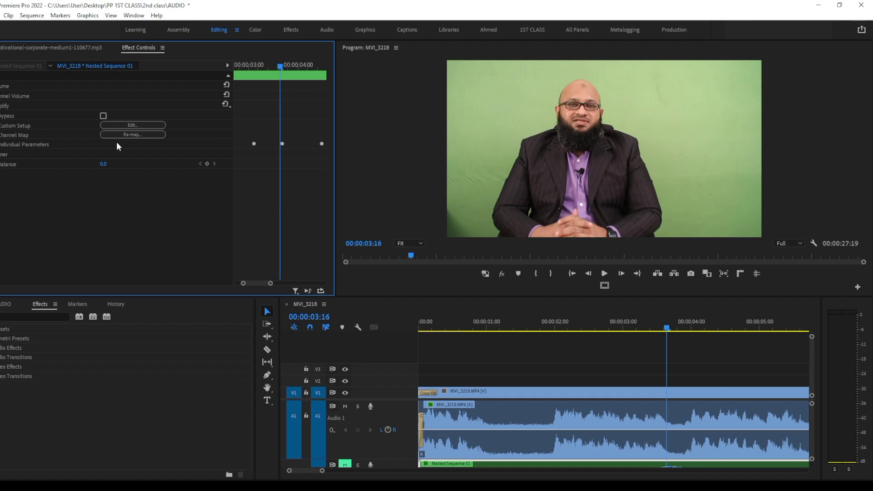
click(0, 86)
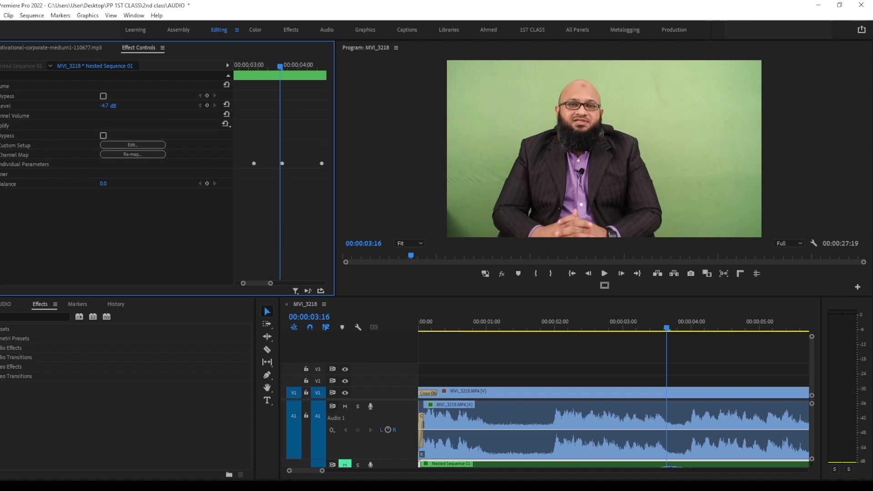
click(0, 86)
Maximize the timeline, shift the Audio 1 track's left/right pan off centre, and play the voice clip
click(479, 467)
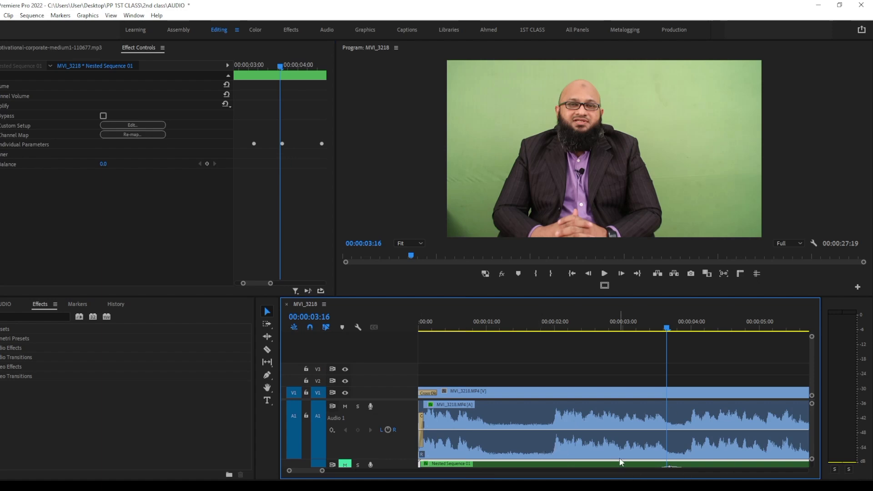
key(grave)
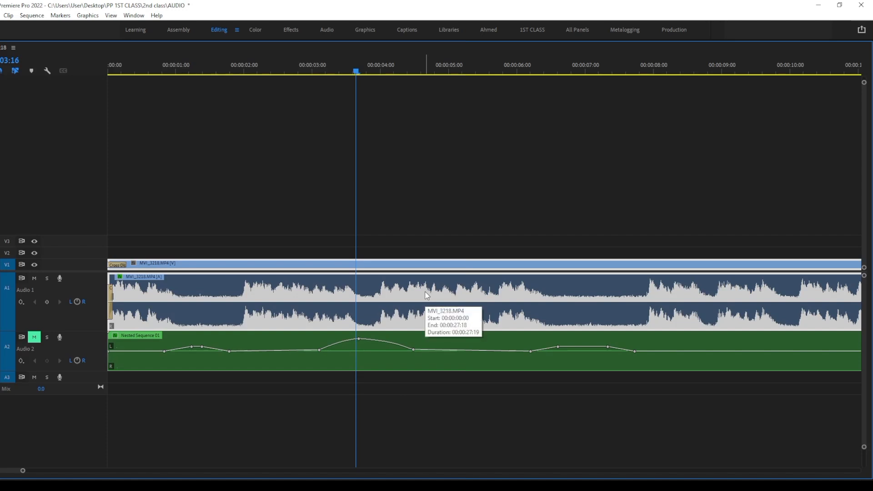
click(70, 301)
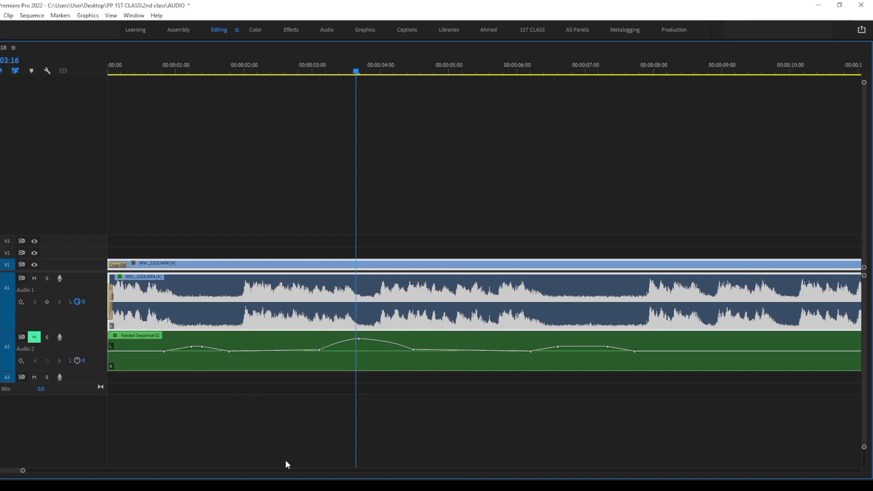
key(space)
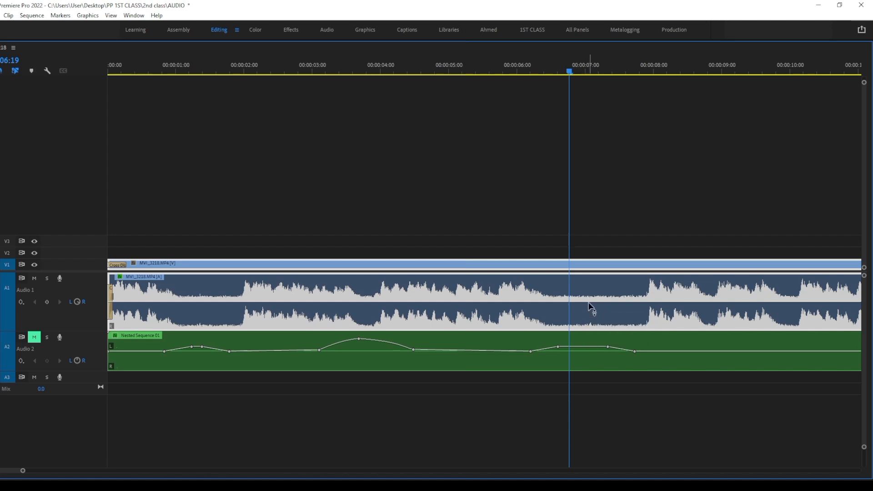
Split the MVI_3218 clip at 00:00:06:19 and move its second part to tracks V3 and A3
key(ctrl+k)
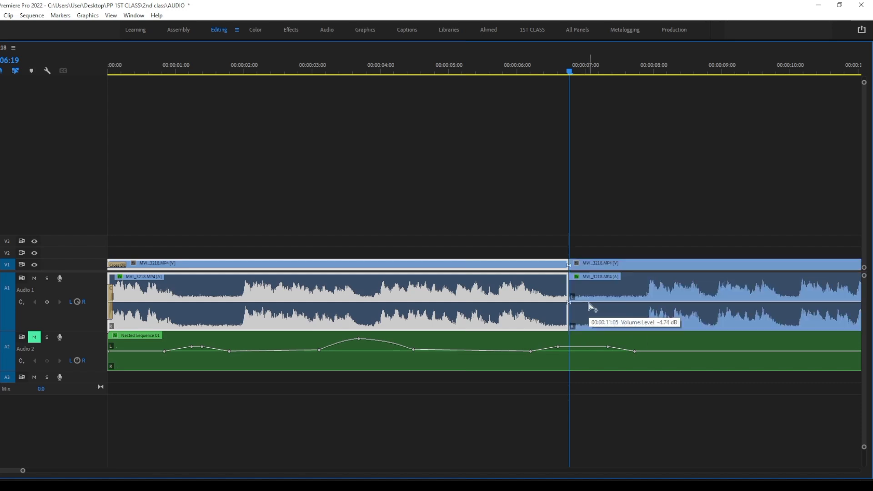
drag(606, 307, 638, 382)
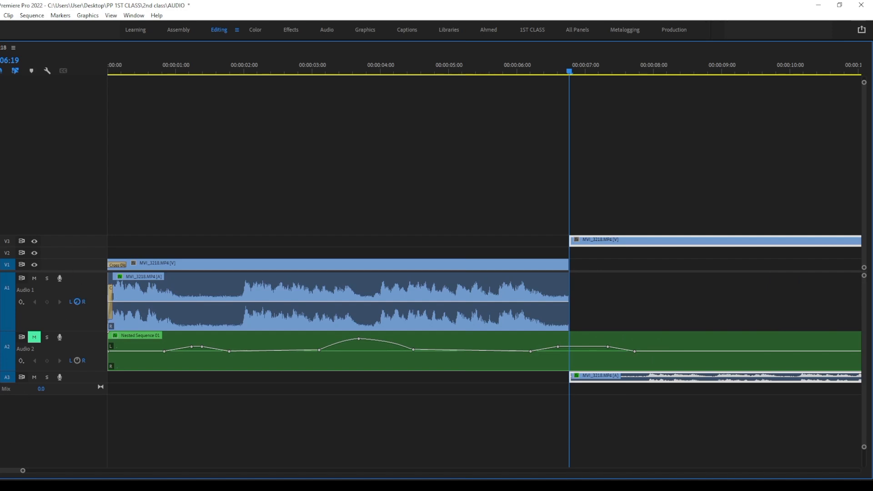
Play the sequence on both sides of the split to compare the audio of tracks A1 and A3
key(space)
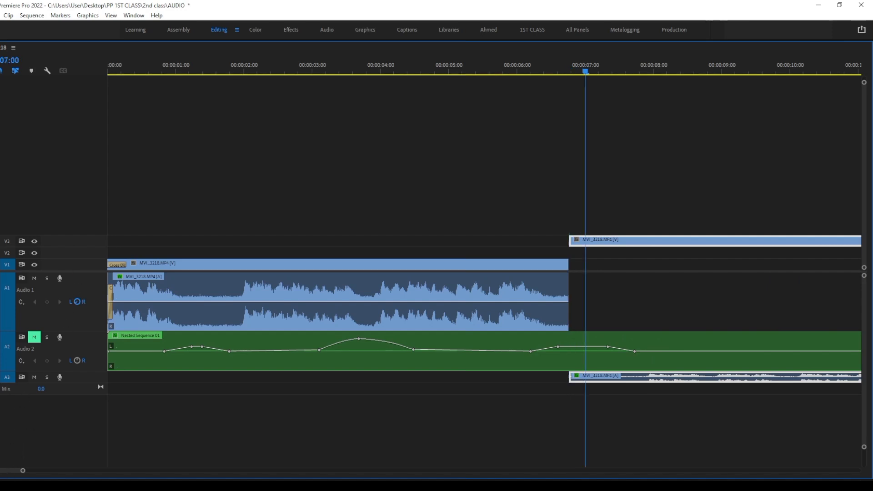
key(space)
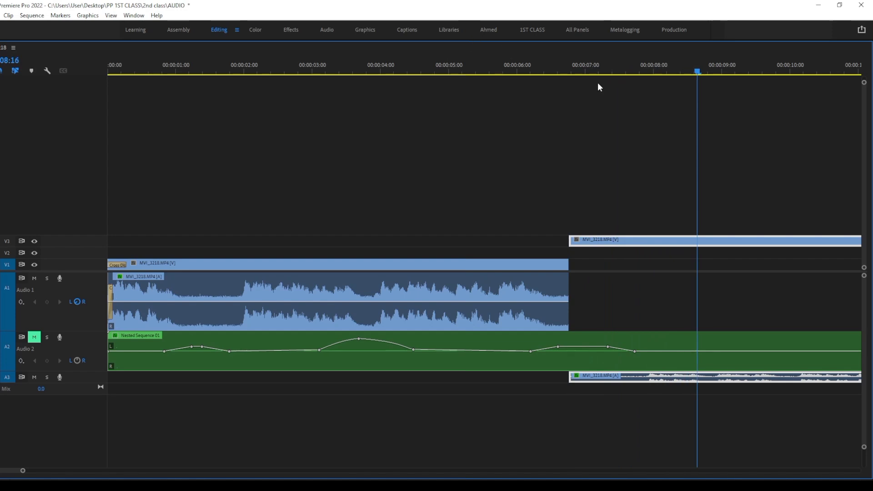
drag(587, 71, 318, 130)
key(space)
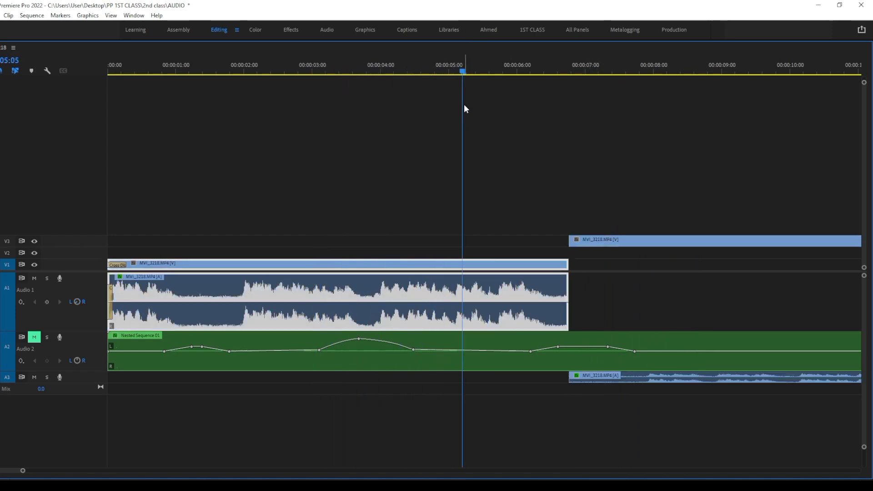
click(543, 73)
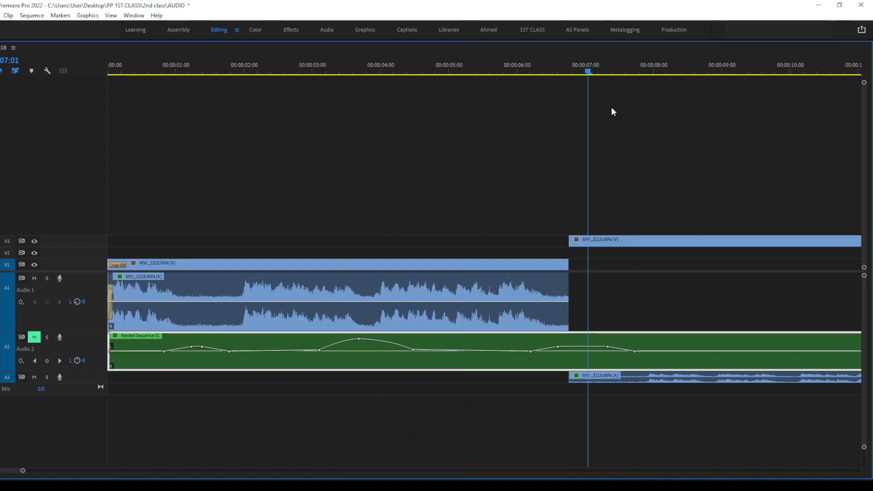
Enlarge the Video 1, Video 3 and Audio 3 tracks and play the sequence across the split
click(624, 240)
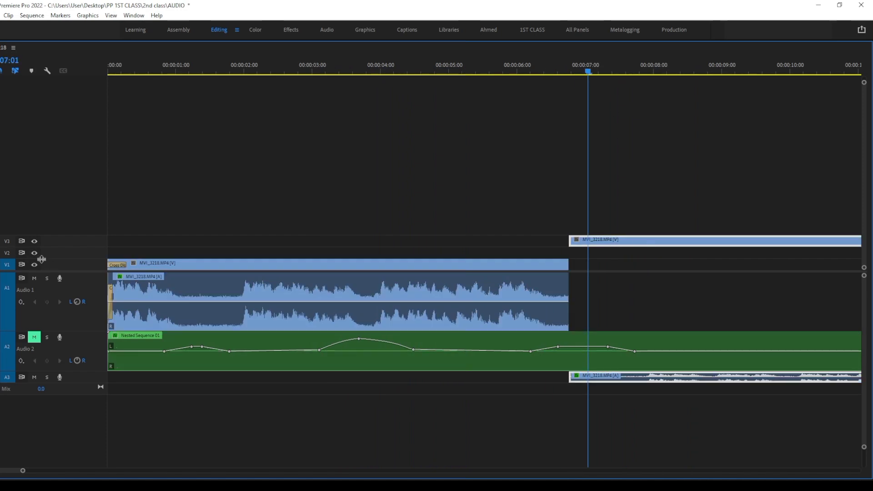
drag(43, 260, 248, 216)
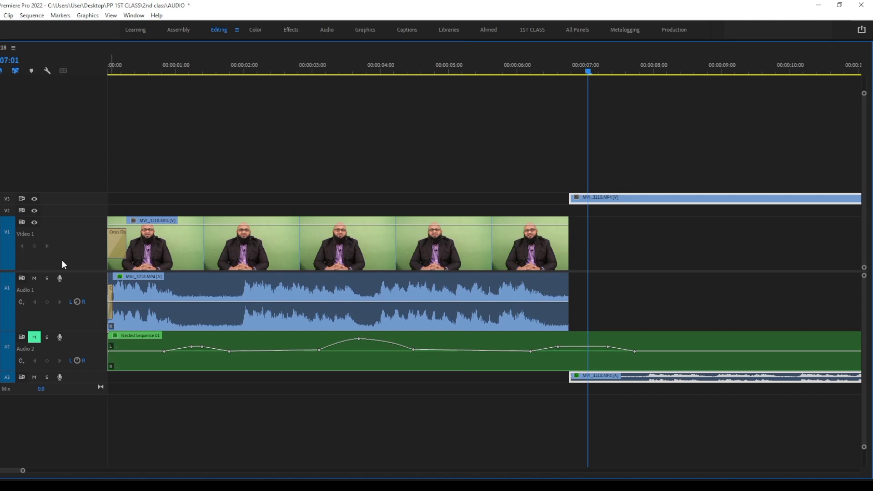
click(646, 282)
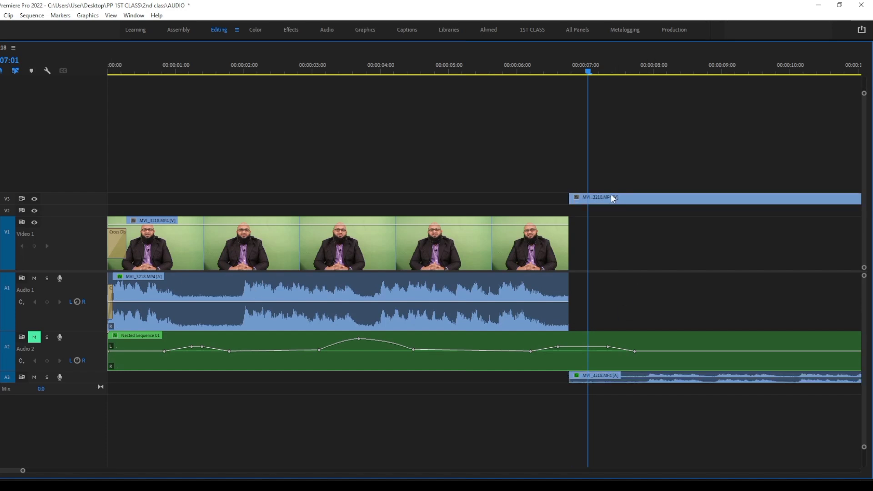
double_click(73, 199)
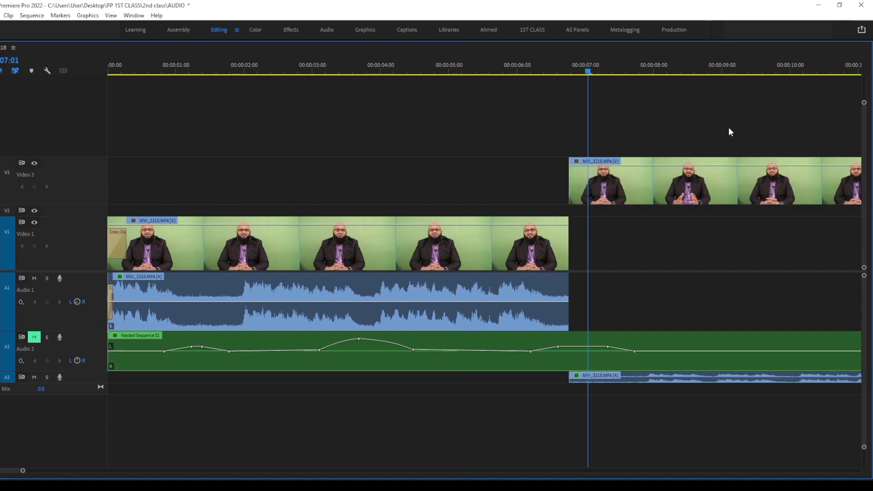
click(618, 182)
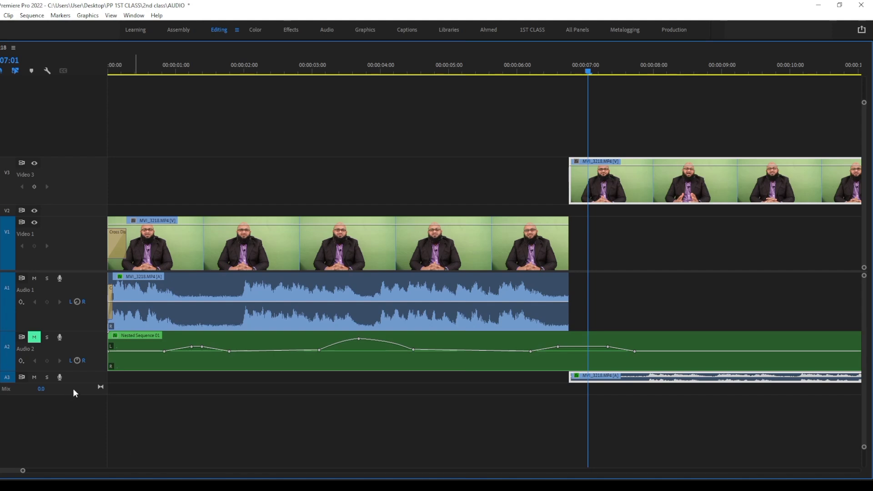
drag(76, 383, 78, 429)
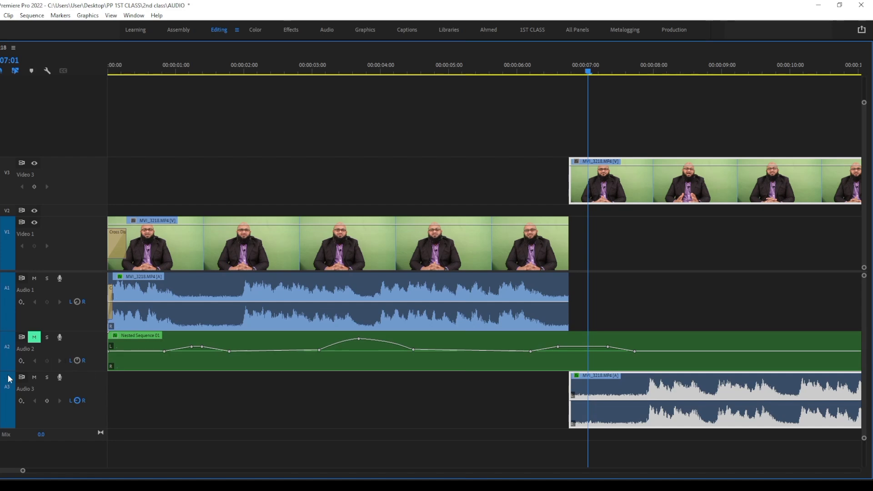
drag(645, 59, 268, 162)
key(space)
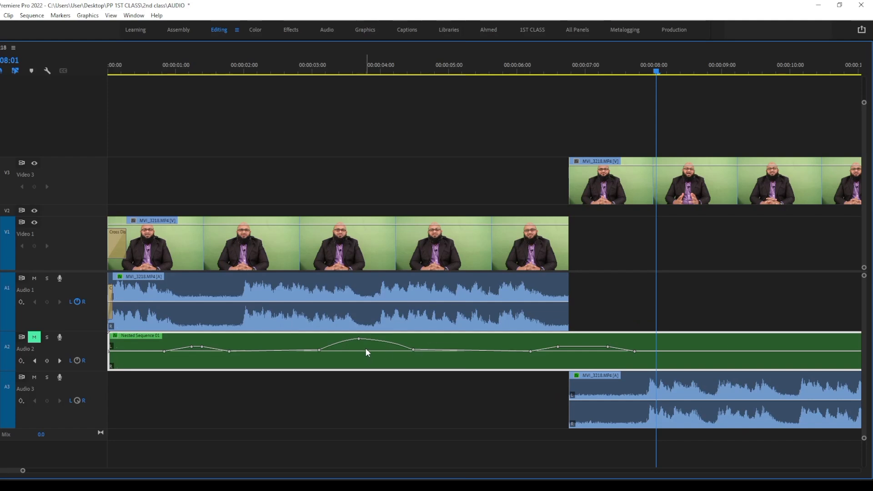
Review the left and right source channel mapping of the A3 clip in its Audio Channels settings and accept the dialog
right_click(629, 397)
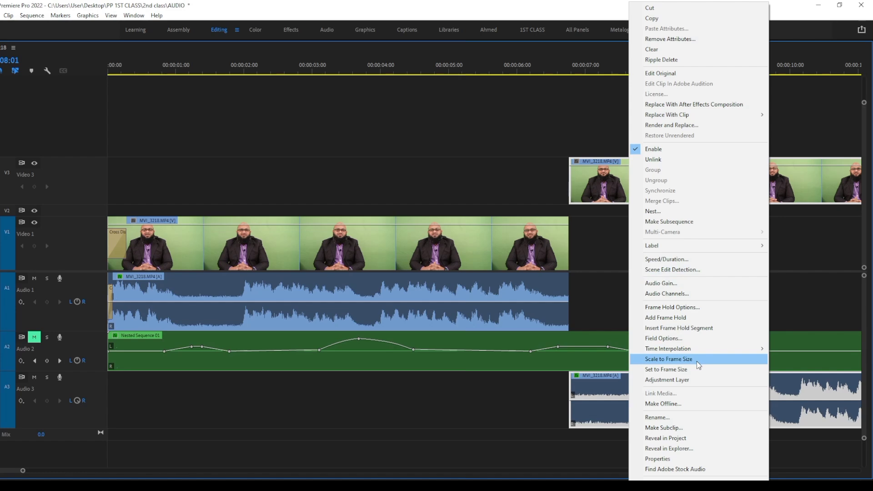
click(677, 295)
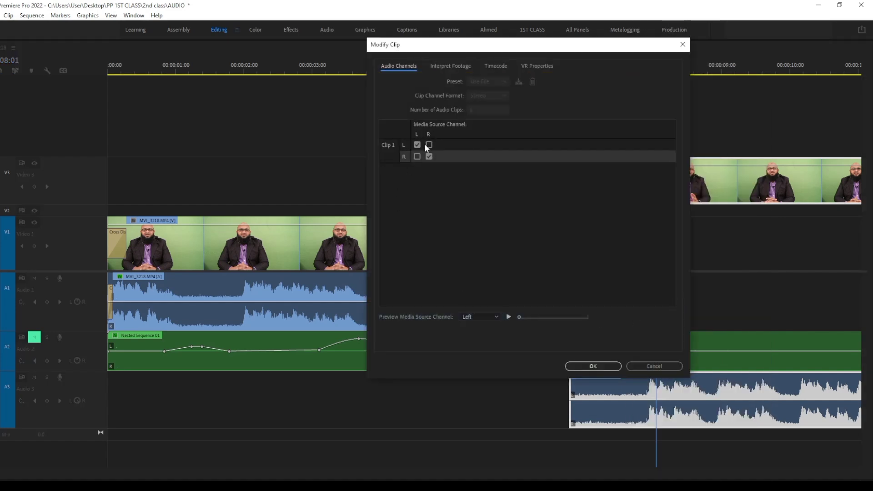
click(417, 145)
click(429, 157)
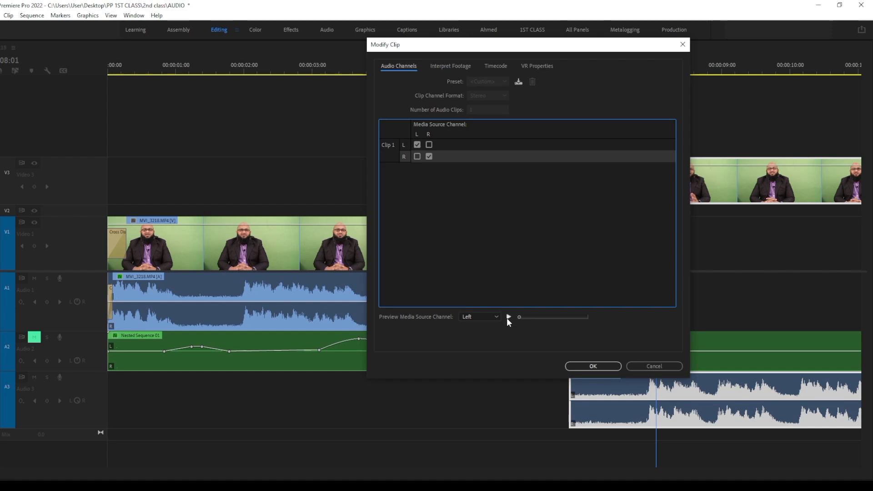
click(581, 366)
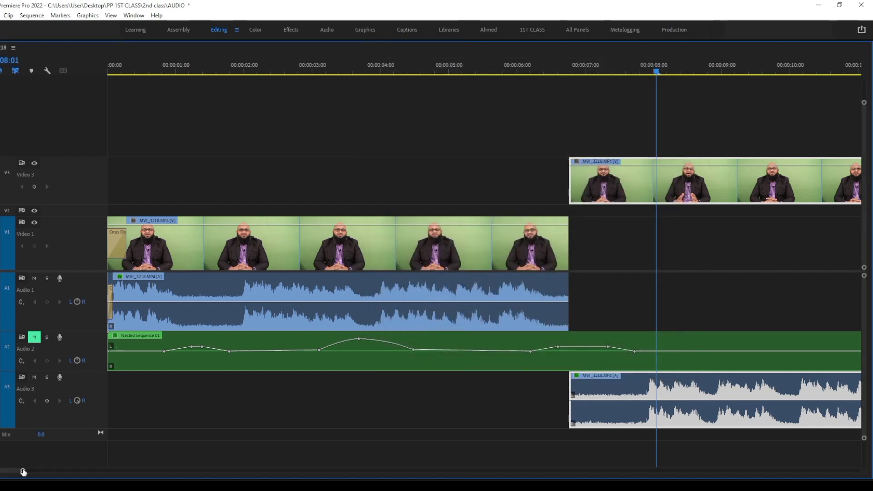
mouse_move(22, 471)
mouse_down()
mouse_move(335, 474)
mouse_move(251, 471)
mouse_move(295, 475)
mouse_up()
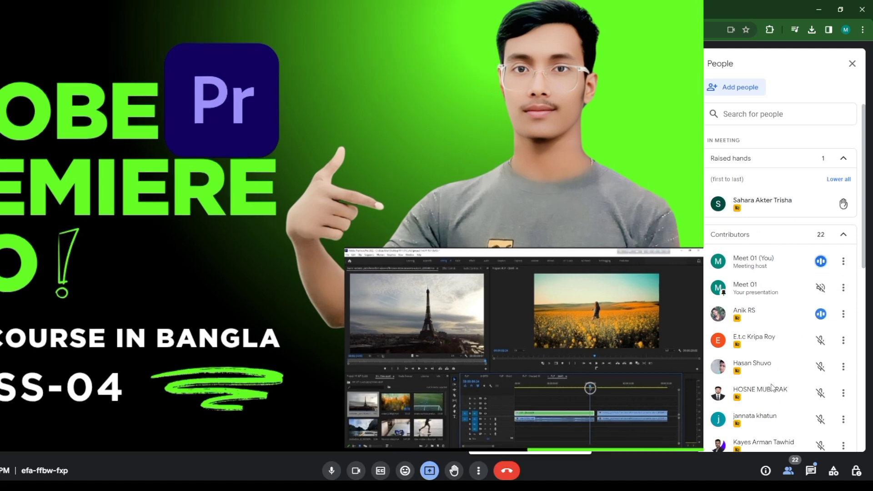
In the Google Meet call, look through the participant list and open the in-call messages
scroll(796, 273, down, 2)
click(812, 473)
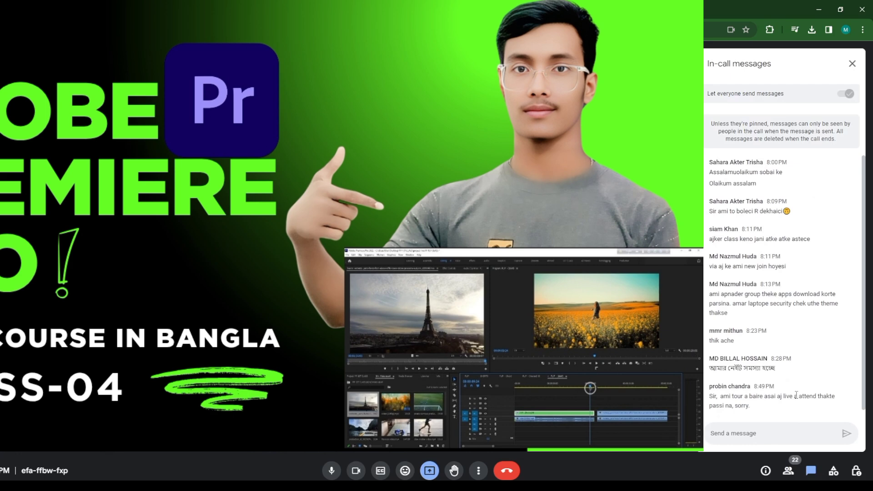
Read through the recent in-call messages, highlighting the latest ones from the 8:49 PM message back to the 8:13 PM one
scroll(805, 401, down, 1)
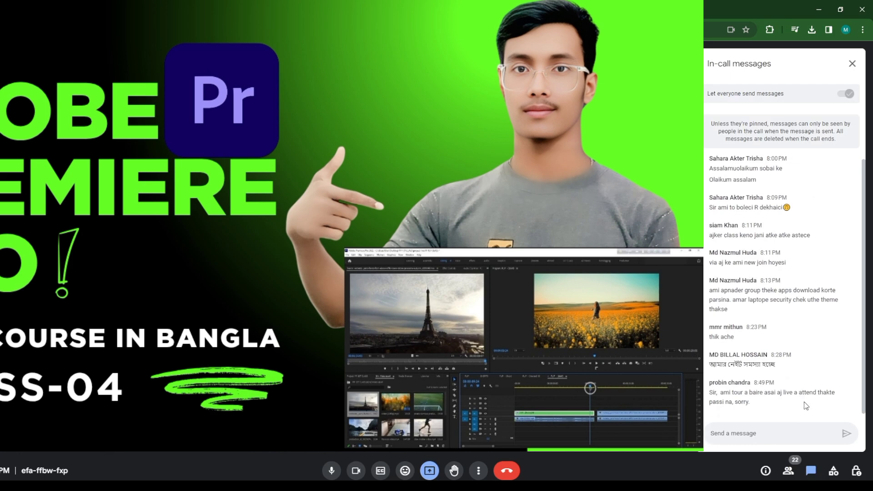
scroll(804, 402, up, 1)
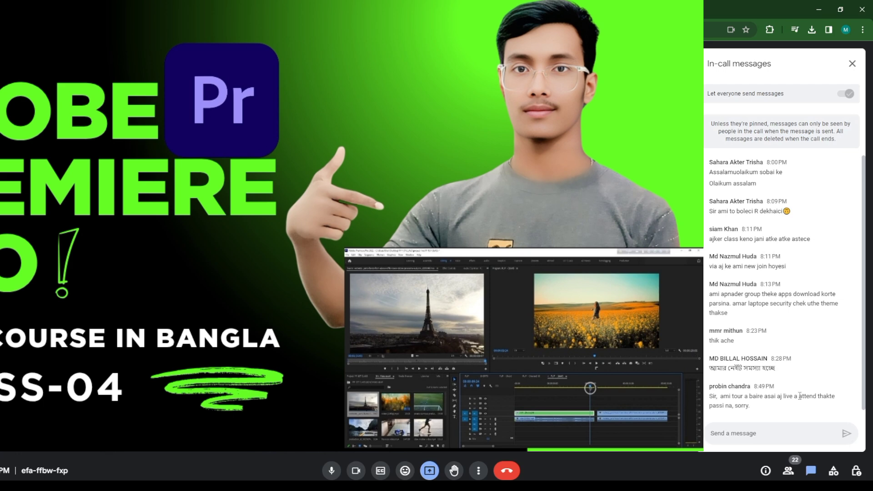
scroll(800, 395, down, 1)
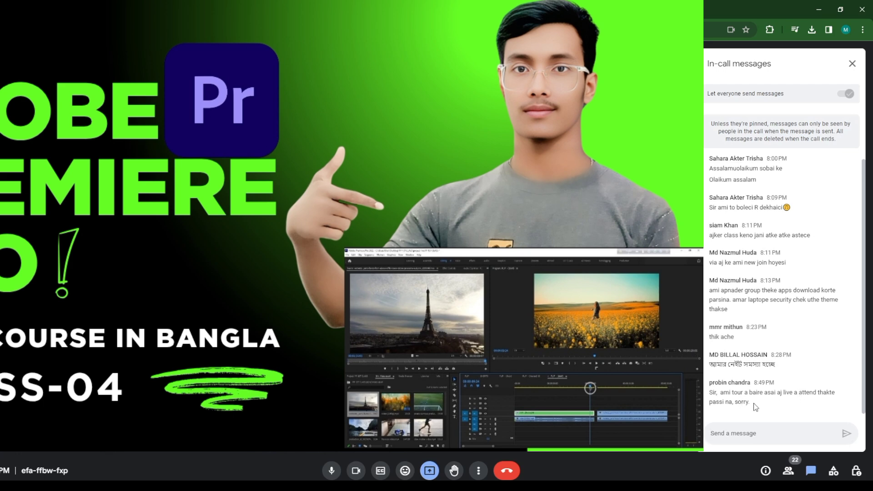
drag(751, 406, 708, 393)
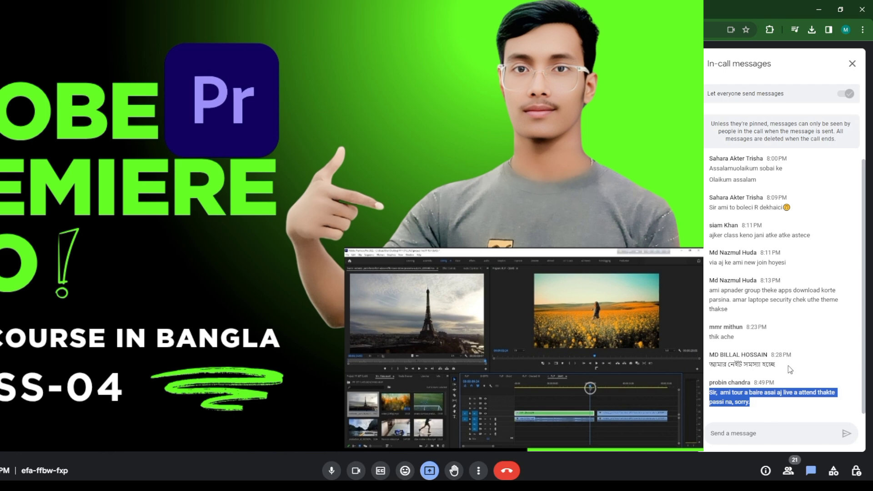
drag(779, 365, 708, 371)
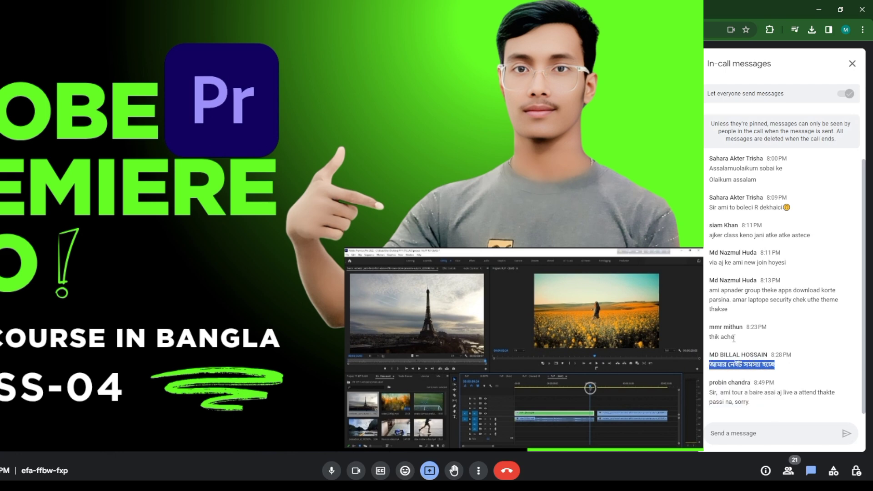
drag(735, 339, 708, 290)
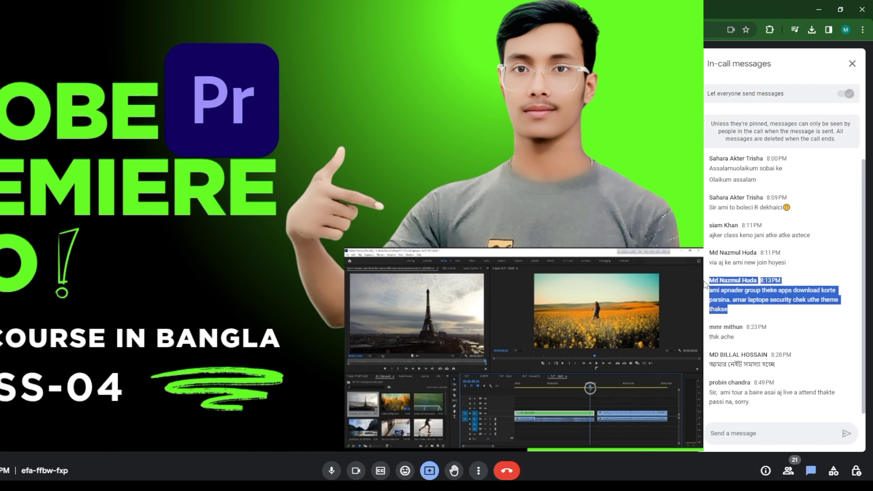
Switch to Premiere Pro, check the preview source channel options in the A3 clip's Audio Channels settings, and accept the dialog unchanged
key(alt+Tab)
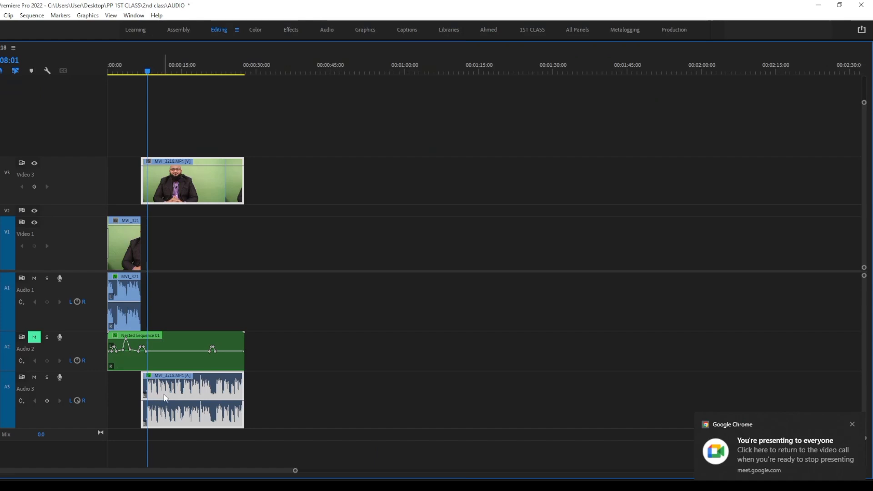
right_click(162, 399)
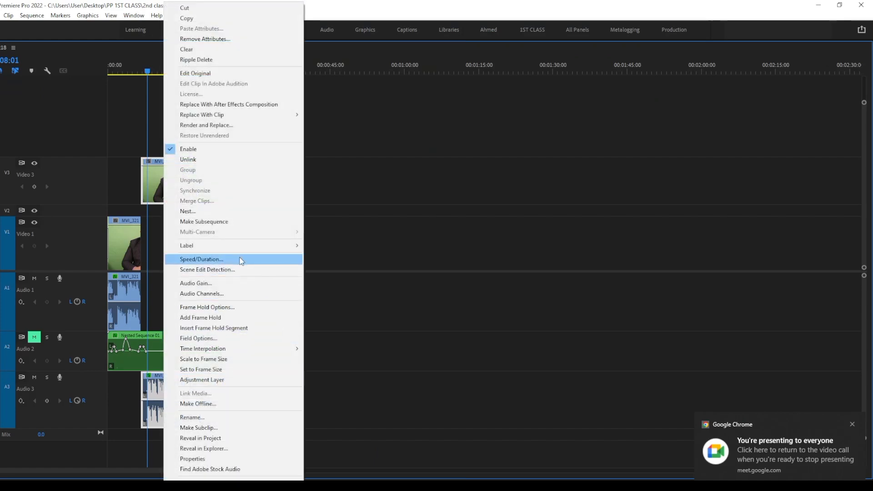
click(236, 296)
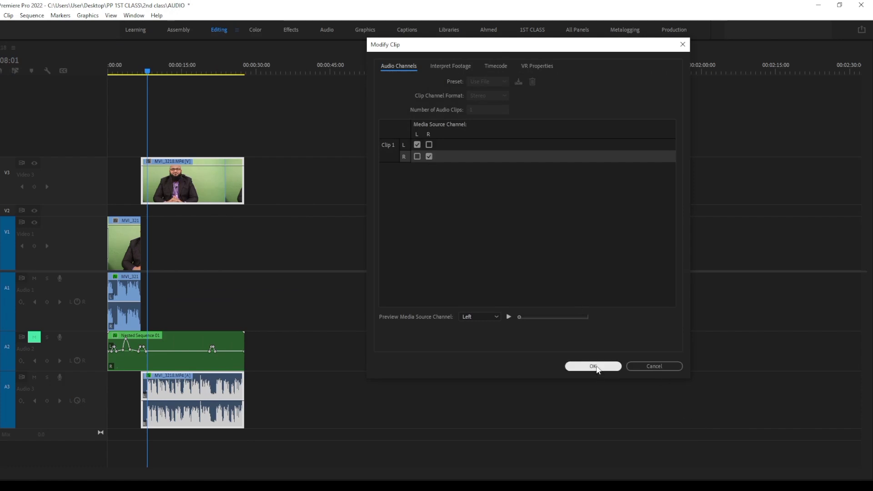
click(496, 317)
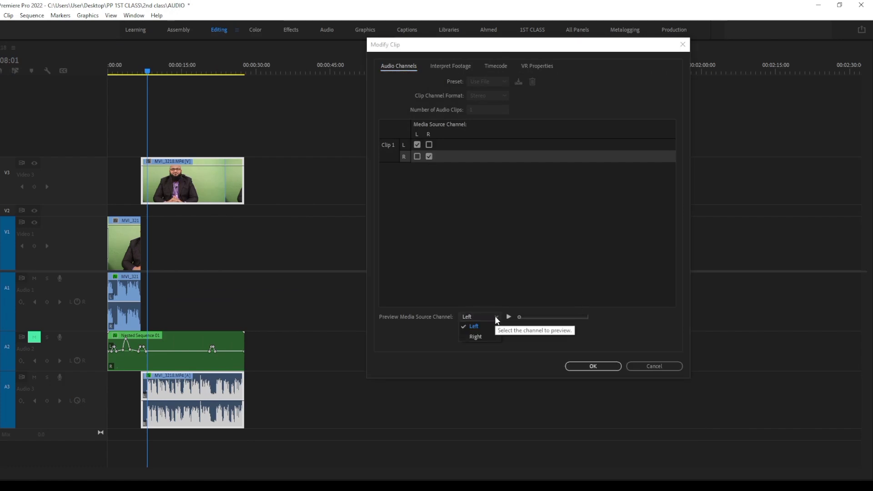
click(574, 338)
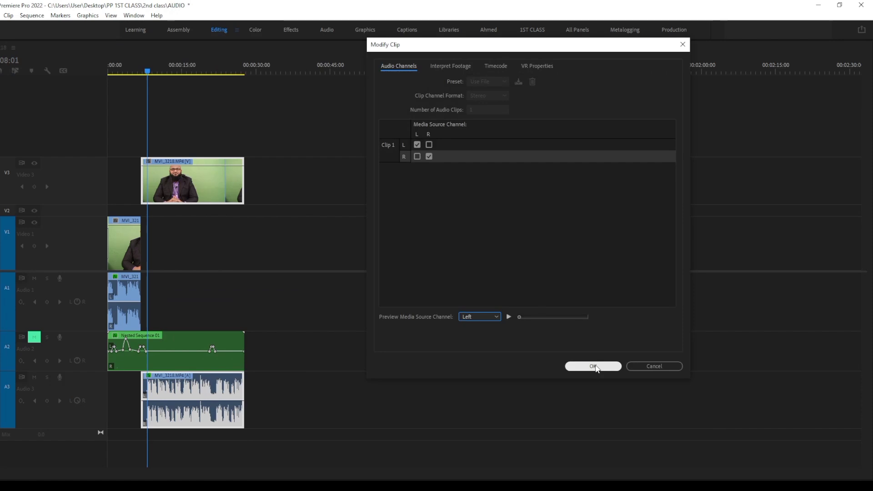
click(594, 367)
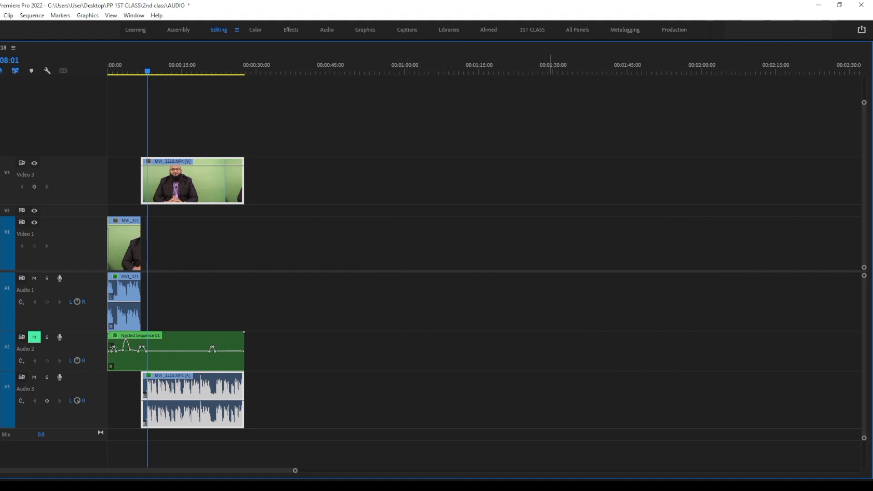
Review the A3 clip's Audio Channels mapping and its Interpret Footage settings, then accept the dialog
right_click(208, 412)
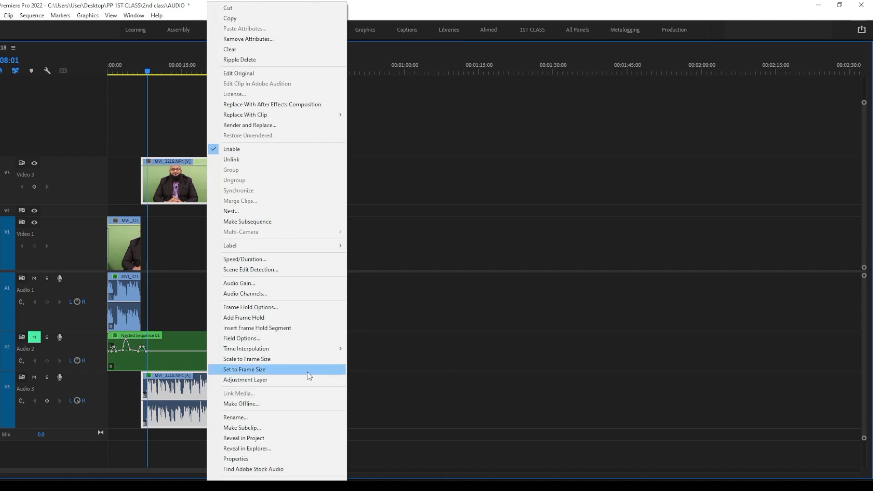
click(276, 294)
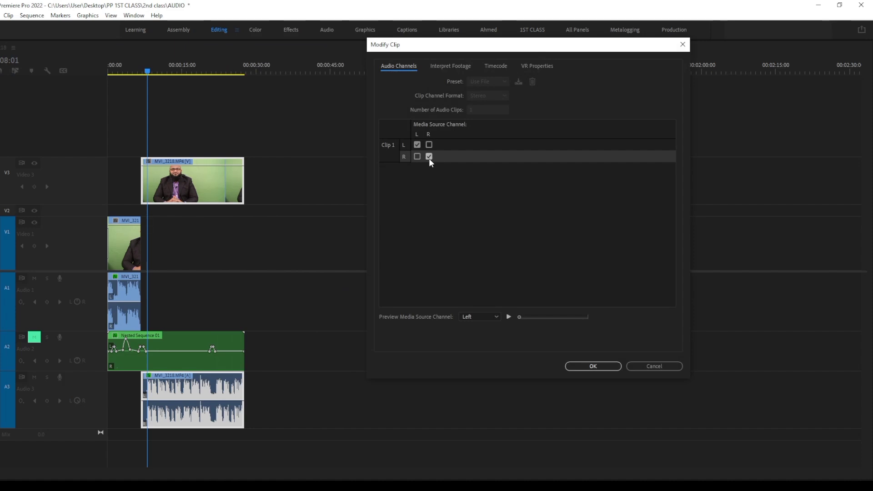
click(444, 62)
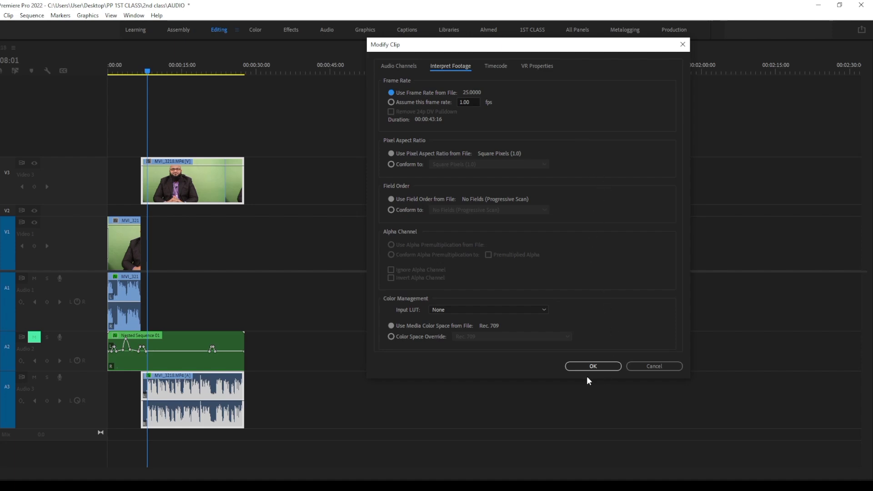
click(594, 367)
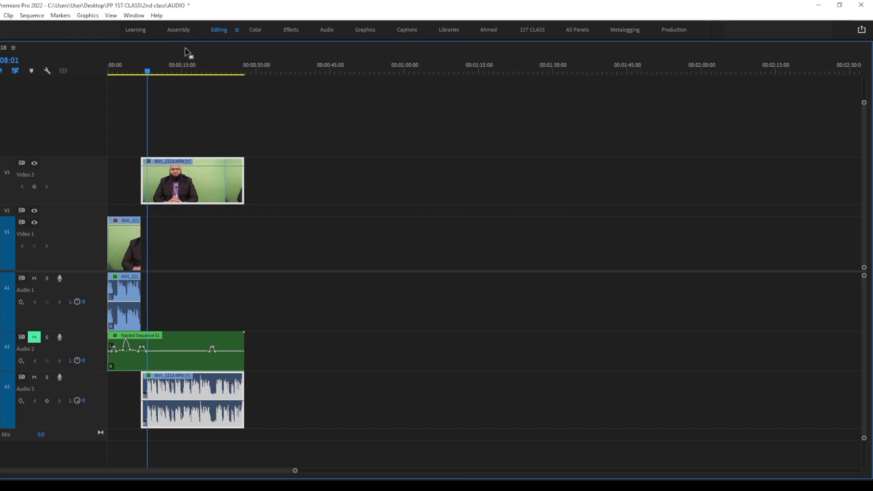
click(88, 15)
click(138, 16)
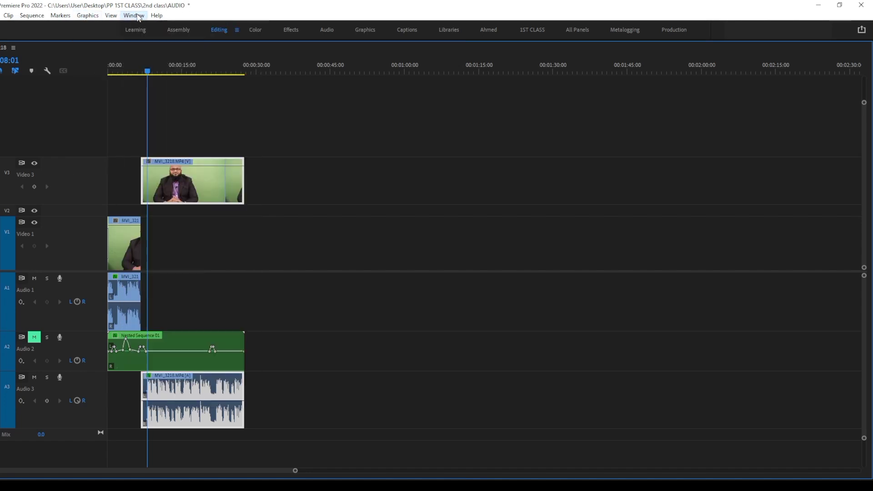
click(139, 17)
click(376, 197)
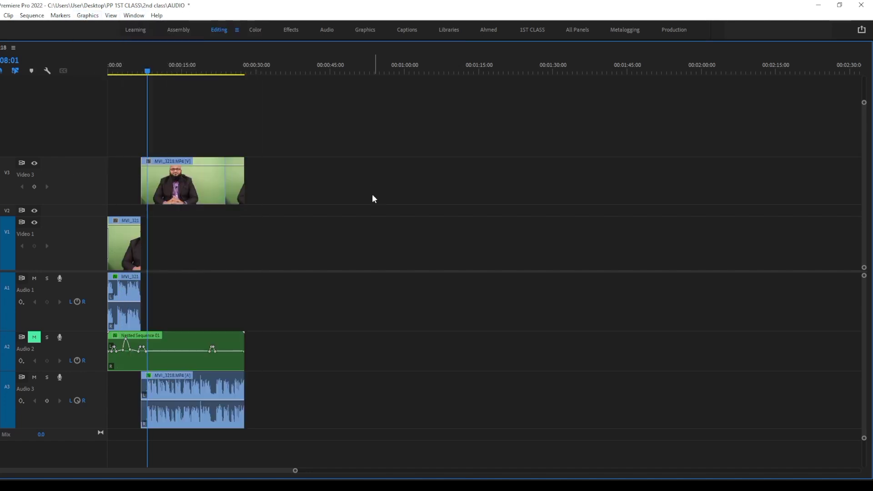
Move the playhead to 00:00:04:12, fit the whole sequence in the timeline, and select the A1 and A3 clips alternately to compare them
drag(147, 70, 130, 71)
drag(295, 471, 98, 471)
key(backslash)
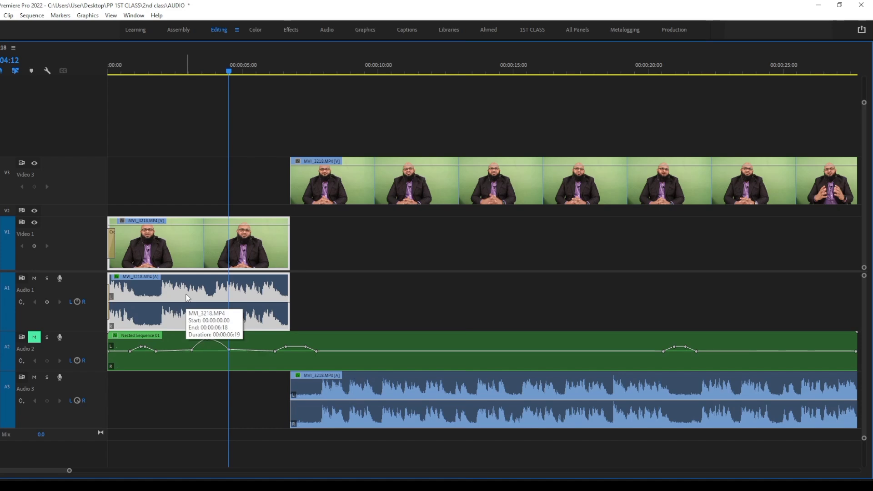
click(315, 385)
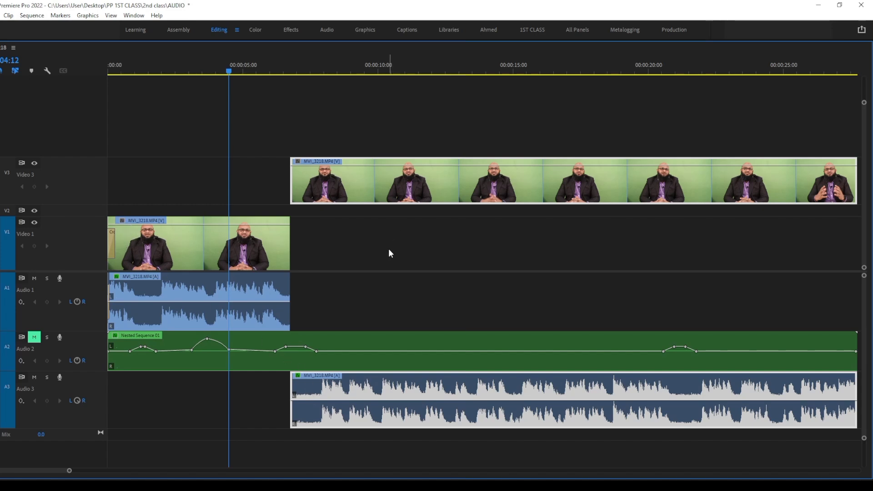
drag(357, 403, 356, 400)
click(161, 298)
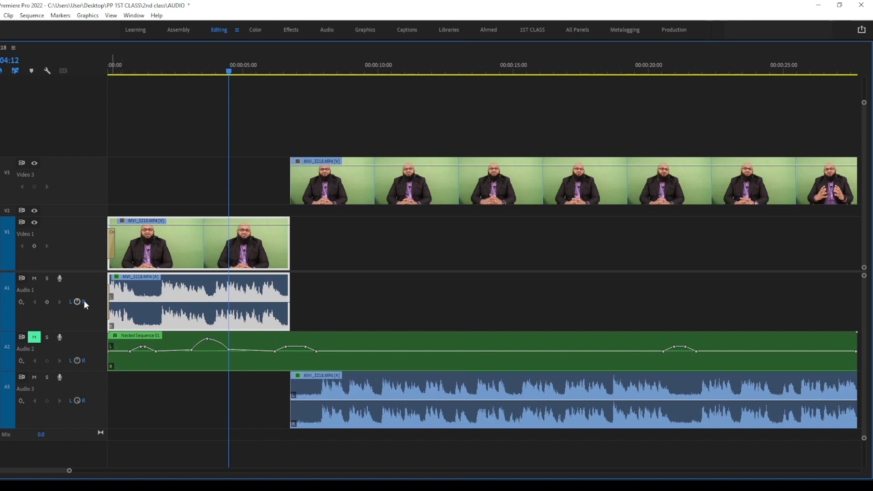
click(331, 401)
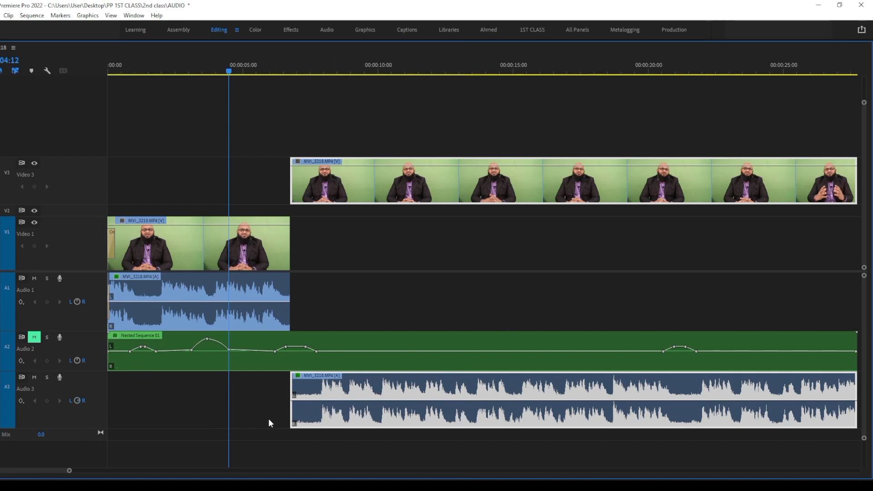
Move the second clip's audio from track A3 down to a new track A4 and restore the timeline from its maximized view
drag(370, 400, 416, 463)
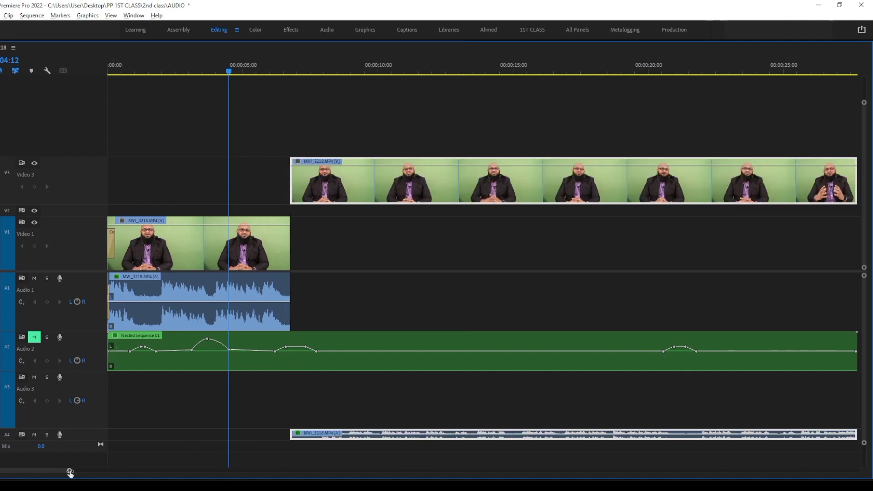
drag(69, 471, 311, 471)
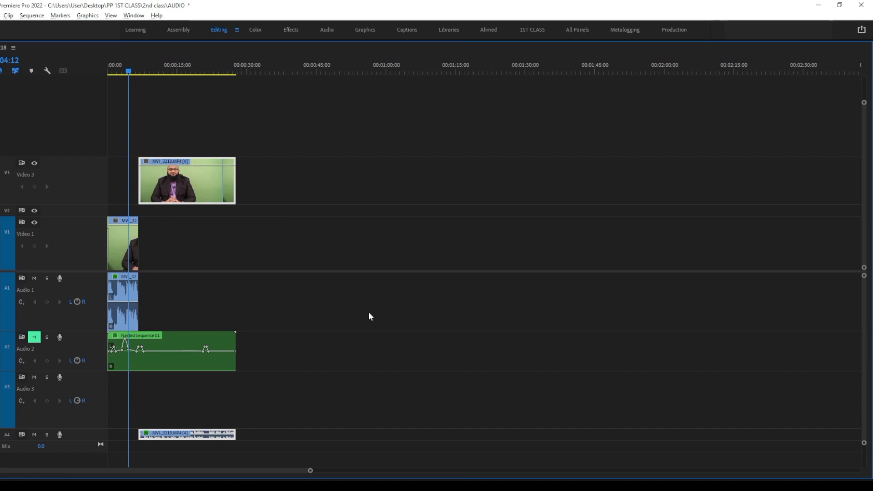
key(grave)
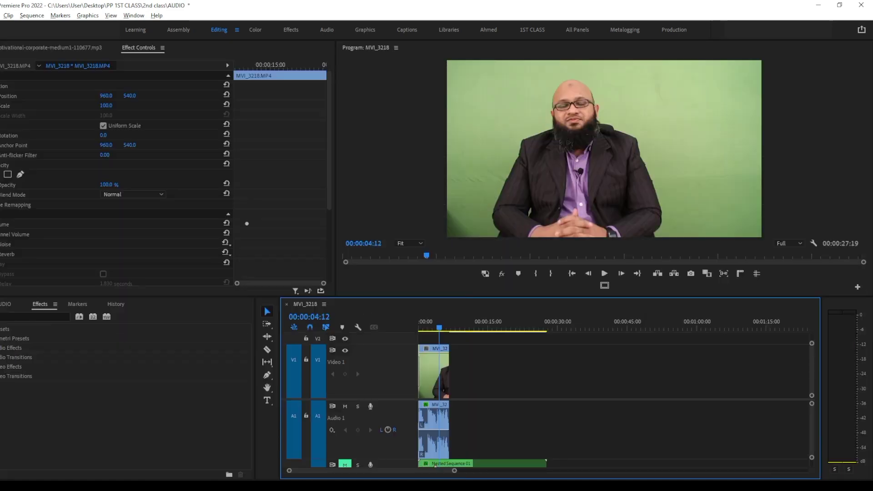
Switch to the Google Meet call and look through the in-call messages and the participant list
key(alt+Tab)
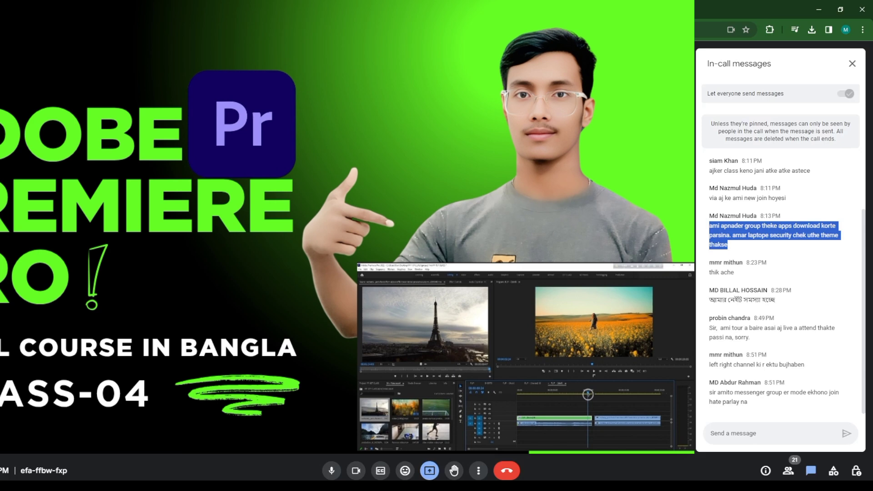
scroll(778, 329, up, 3)
scroll(778, 328, down, 3)
click(789, 472)
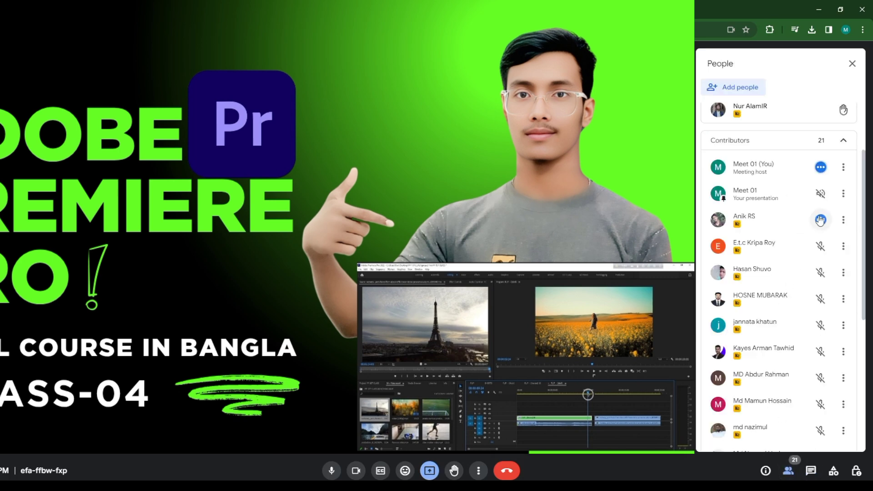
scroll(768, 324, down, 6)
scroll(793, 324, up, 6)
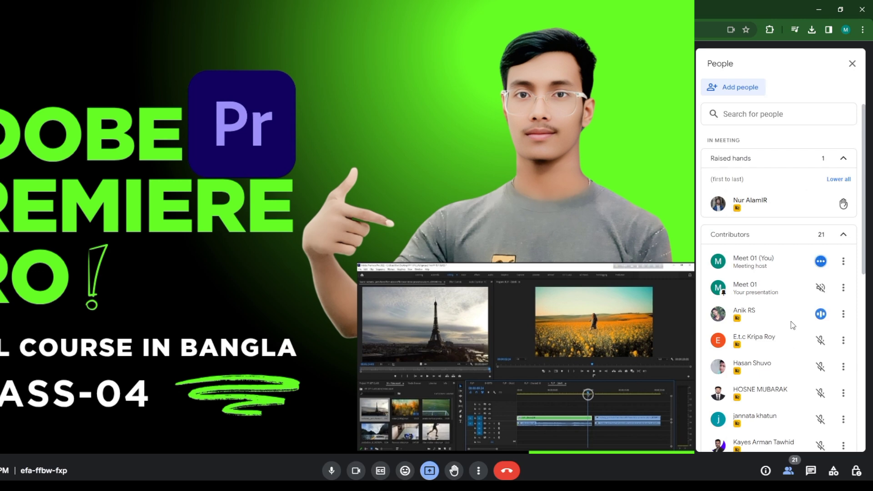
Mute the contributor whose microphone is active, listed just below the presentation entry, and confirm
click(822, 315)
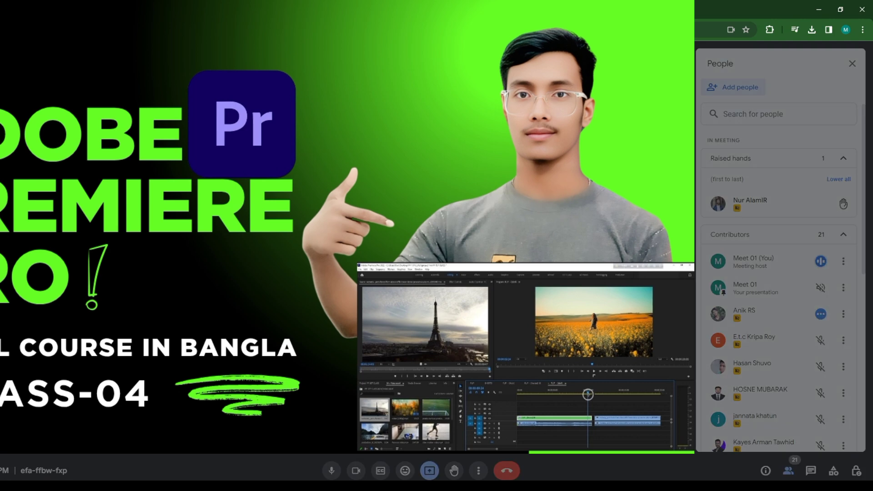
click(492, 287)
mouse_move(834, 203)
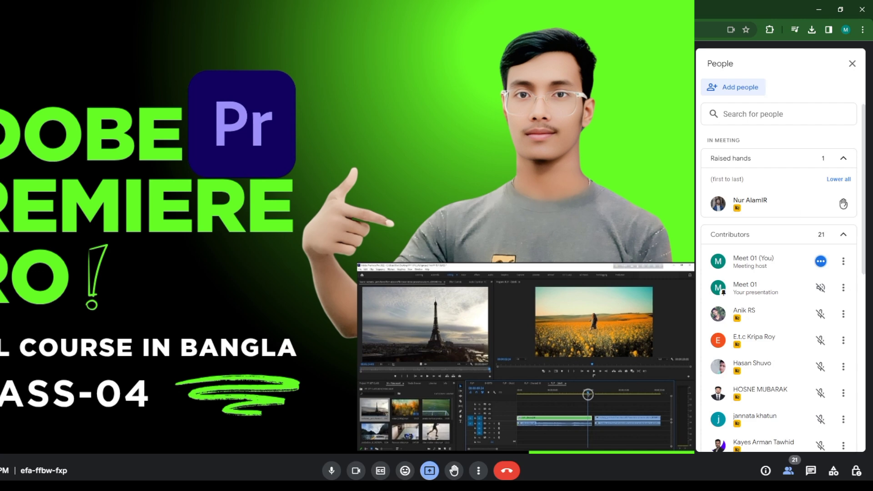
Open the Video Editing 2024 PDF from the Desktop folder and find the Class # 5 outline, Working with Audio advance
key(alt+Tab)
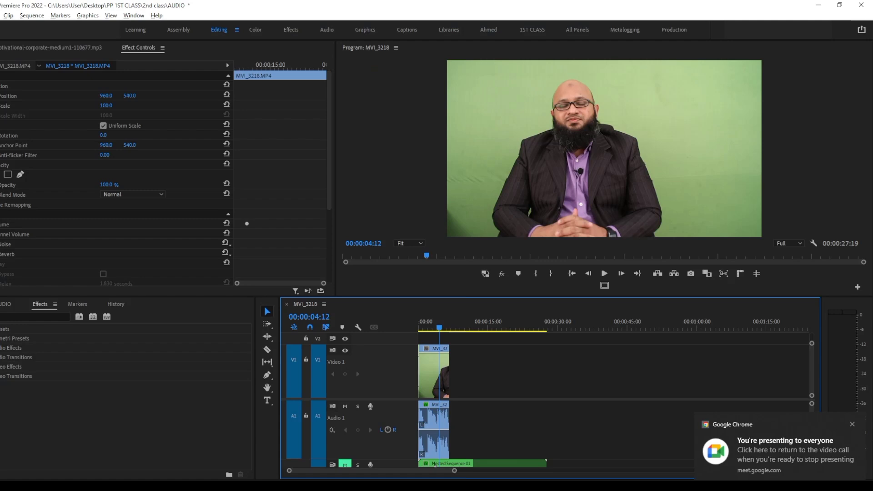
click(301, 486)
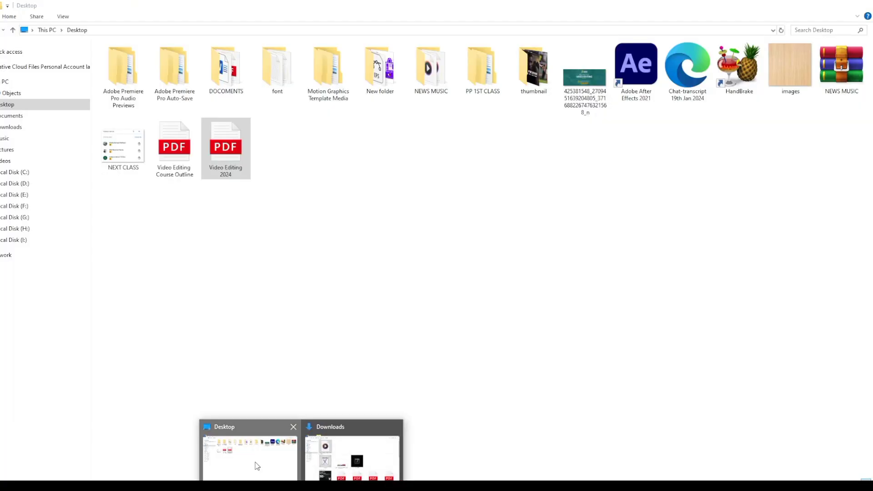
click(257, 465)
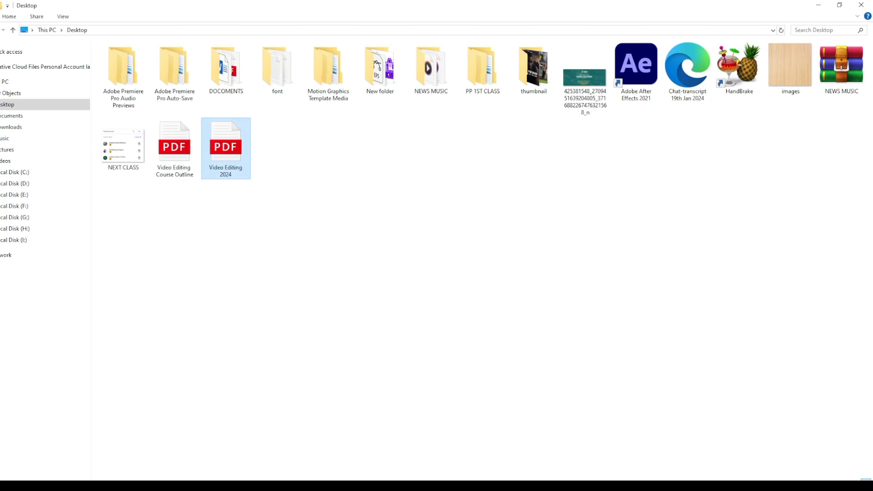
mouse_move(509, 486)
double_click(224, 150)
scroll(500, 255, down, 4)
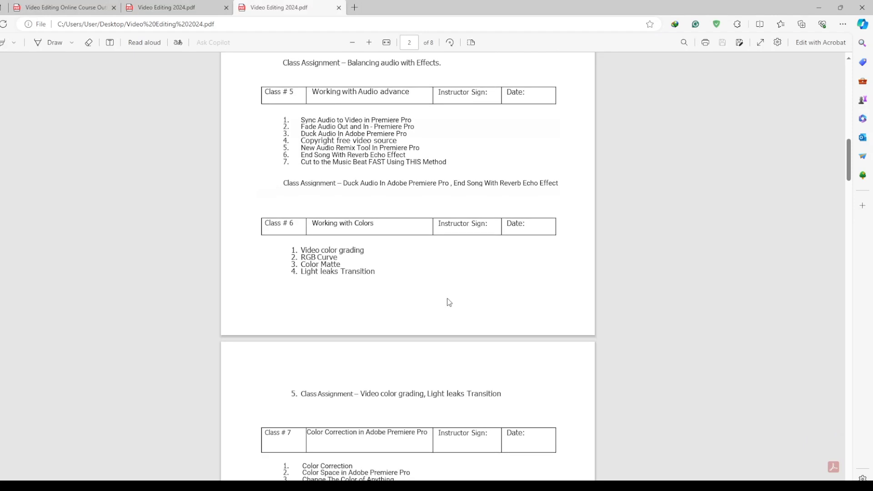
scroll(453, 301, up, 3)
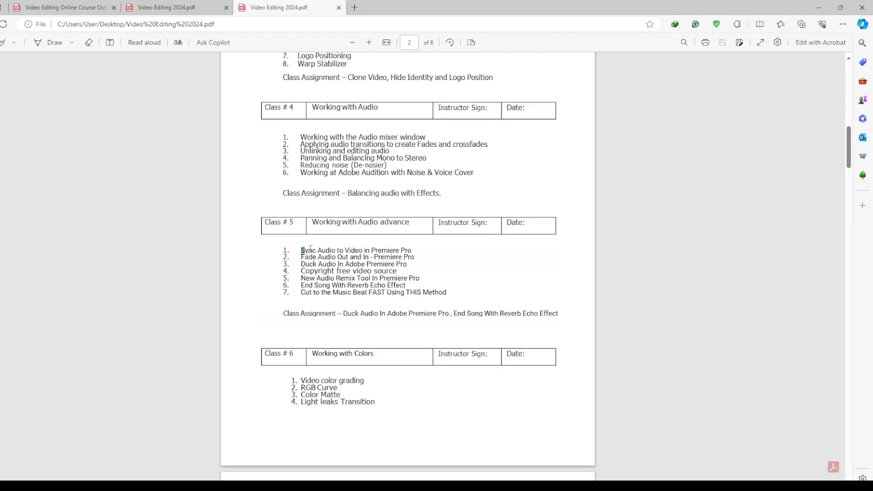
Read through the Class # 5 topics one by one, from Sync Audio to Video to Cut to the Music Beat, highlighting them along the way
drag(302, 249, 452, 246)
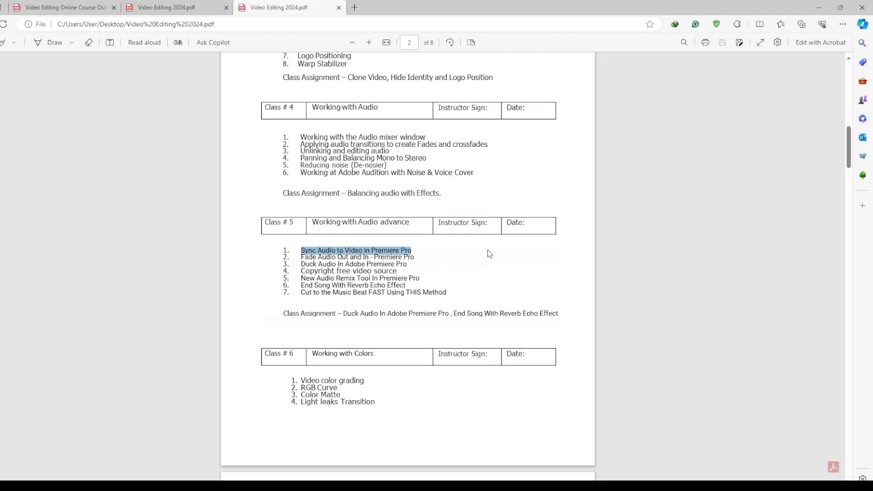
drag(302, 270, 408, 262)
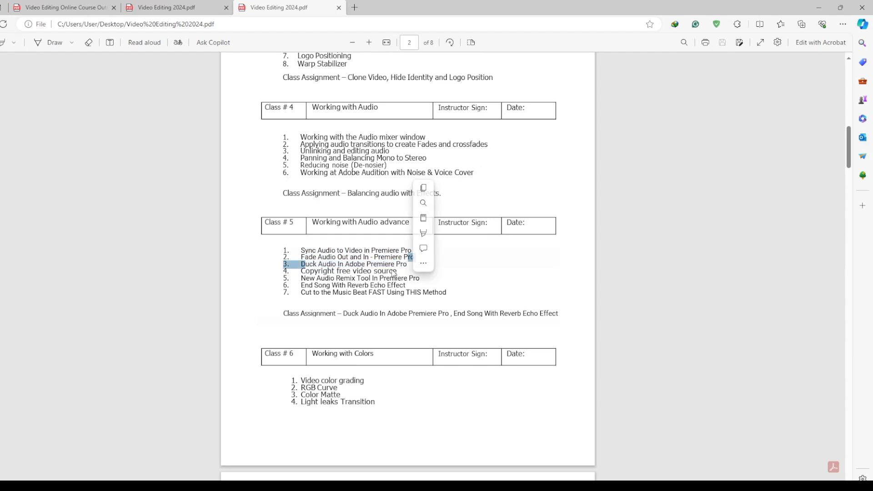
drag(325, 278, 422, 279)
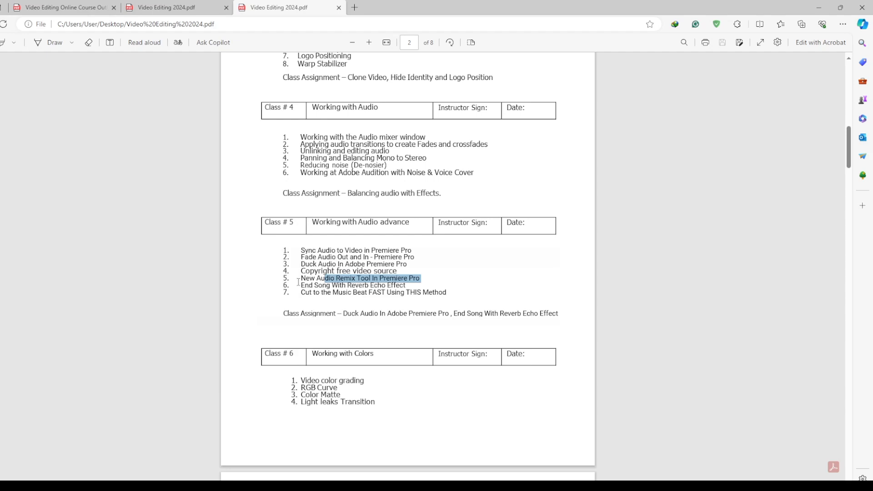
drag(298, 282, 407, 284)
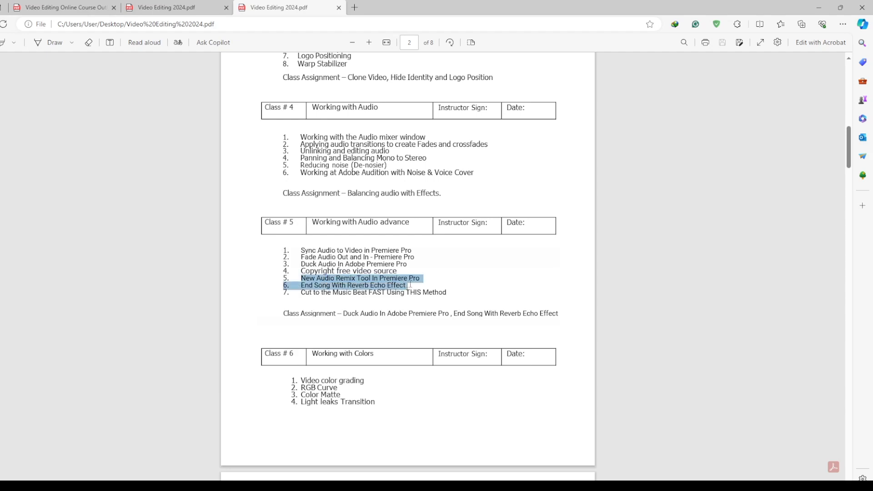
drag(300, 293, 470, 287)
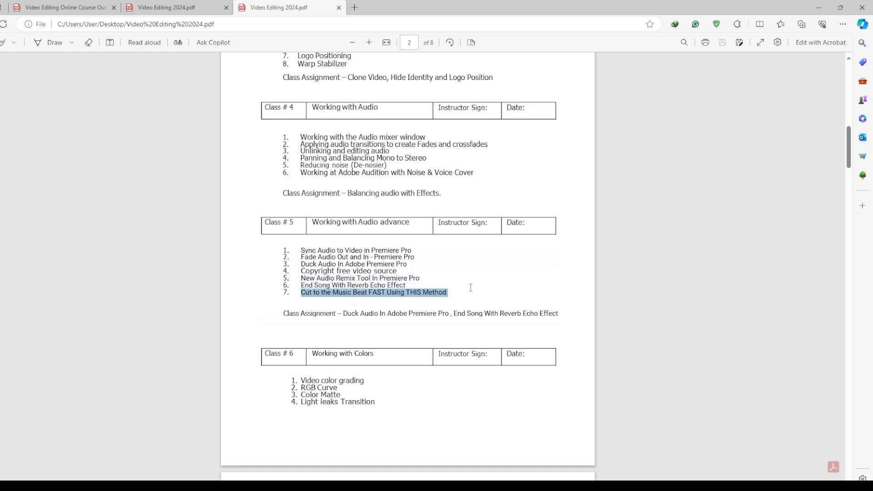
click(454, 254)
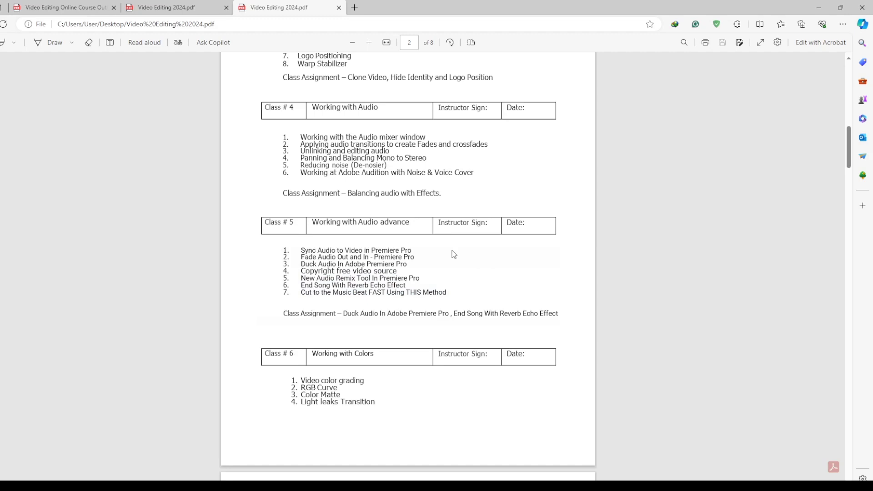
scroll(456, 257, down, 5)
scroll(476, 265, up, 8)
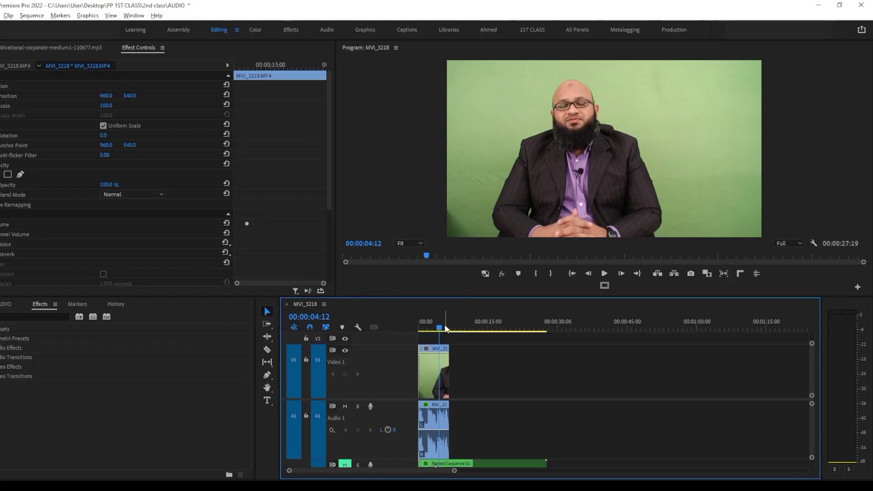
Switch to Premiere Pro, return the playhead to the sequence start, and create a new sequence from the MVI_3218.MP4 clip in the project
drag(446, 329, 381, 331)
drag(454, 472, 336, 471)
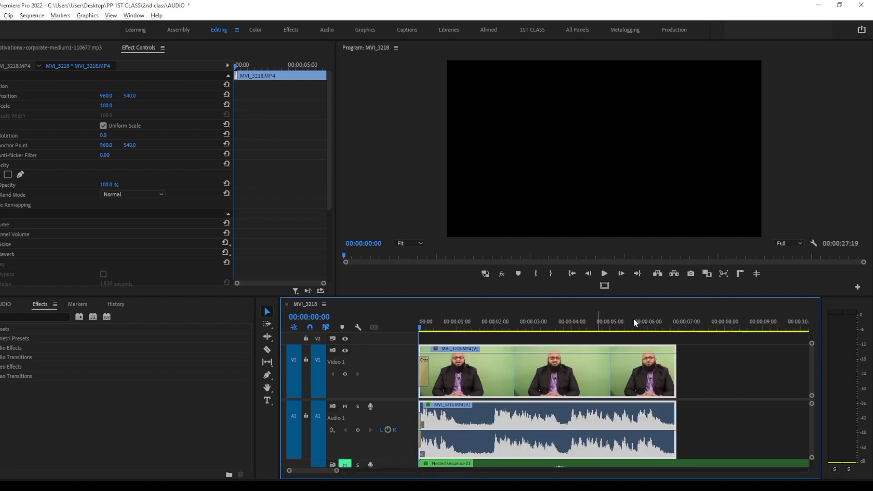
click(2, 304)
drag(84, 378, 236, 352)
right_click(122, 370)
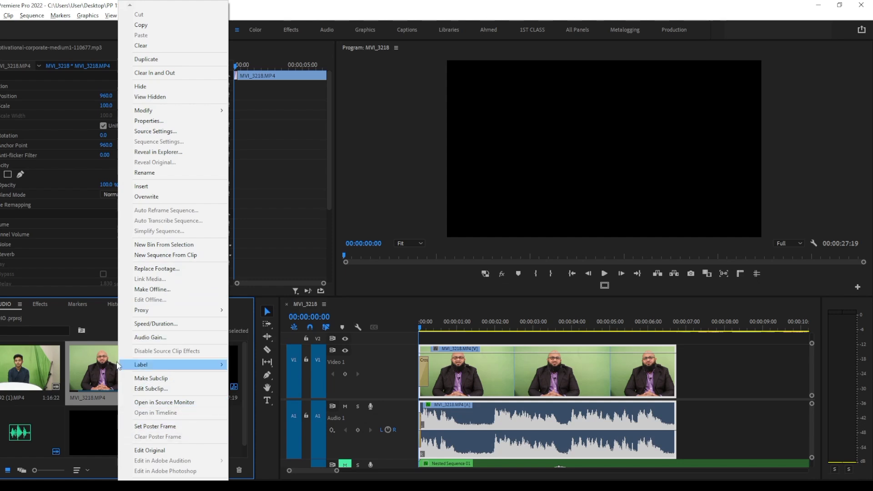
click(163, 257)
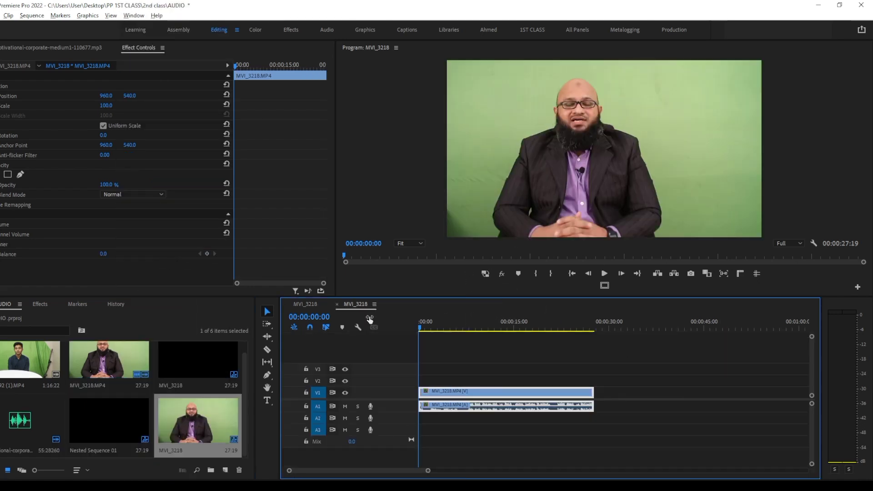
Check the sequence clip's commands for Edit Clip In Adobe Audition, and search the computer for ADOBE
right_click(511, 410)
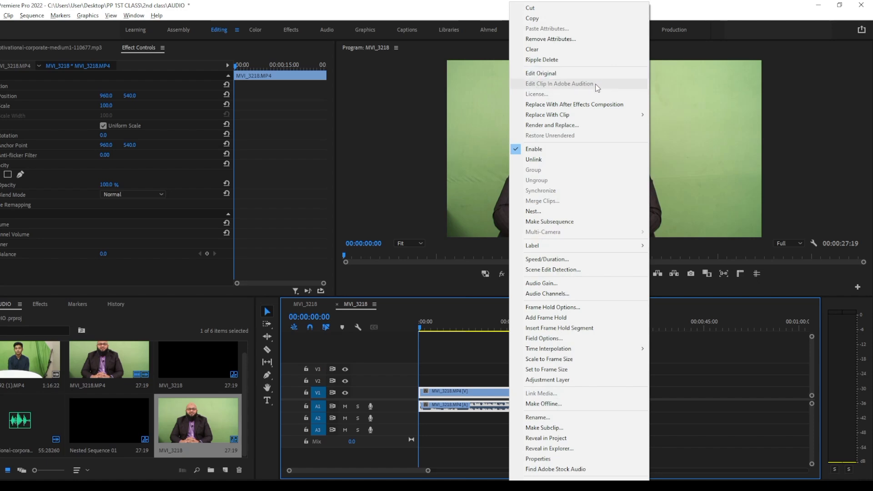
click(716, 418)
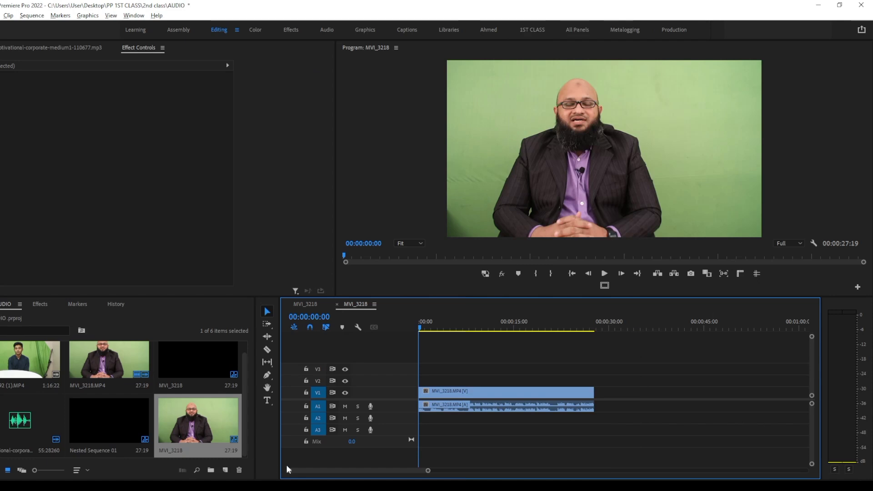
key(super)
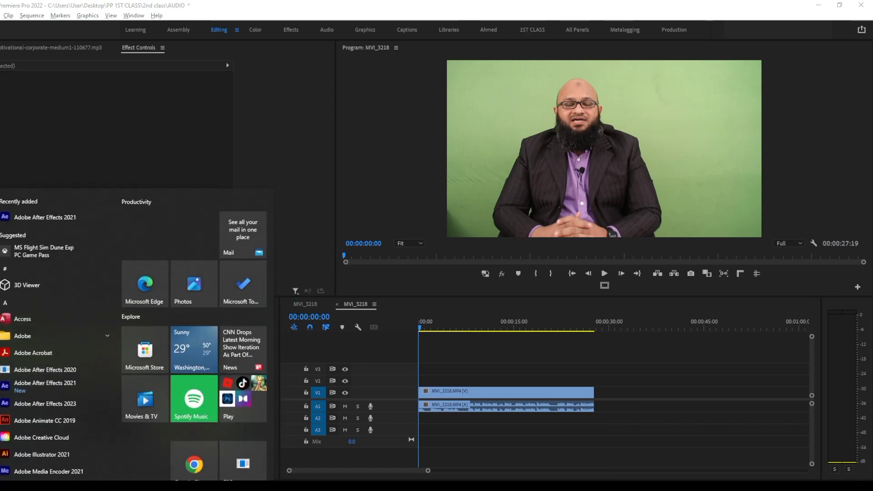
scroll(64, 412, down, 2)
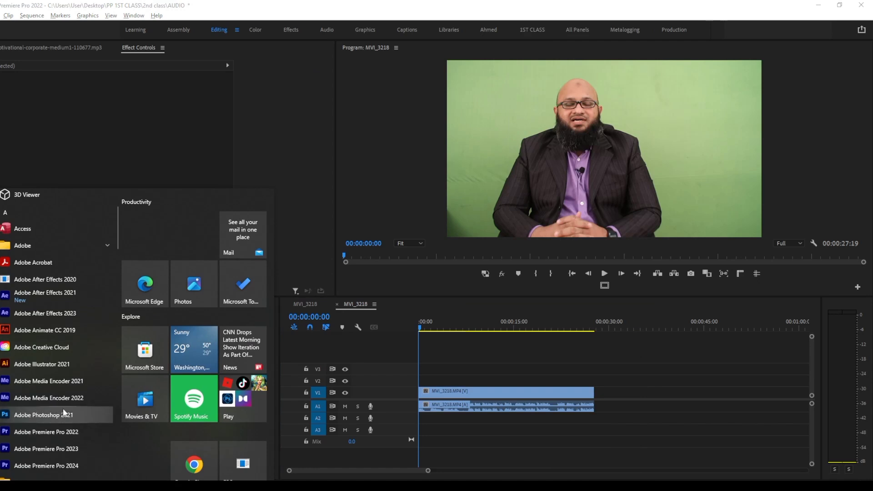
text(A)
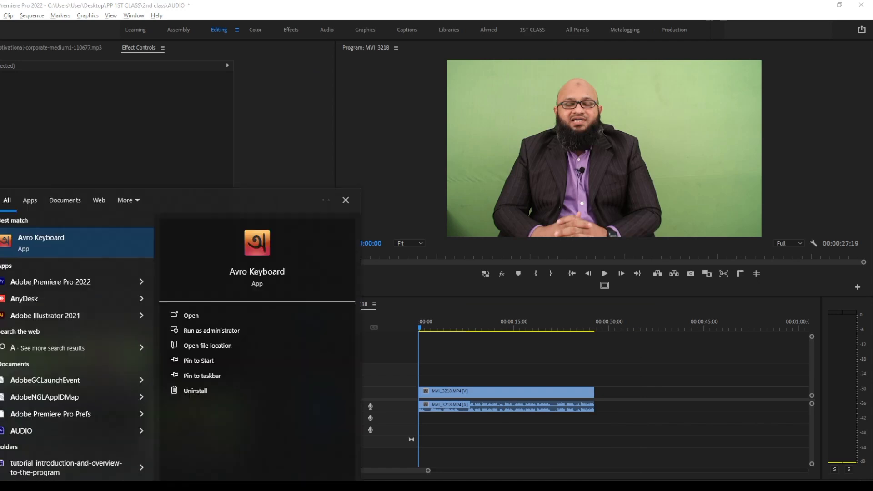
text(DOBE)
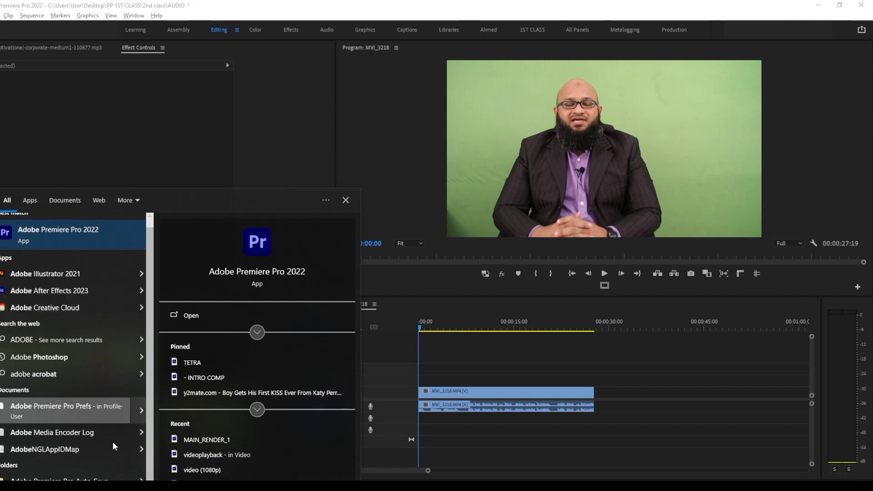
click(118, 486)
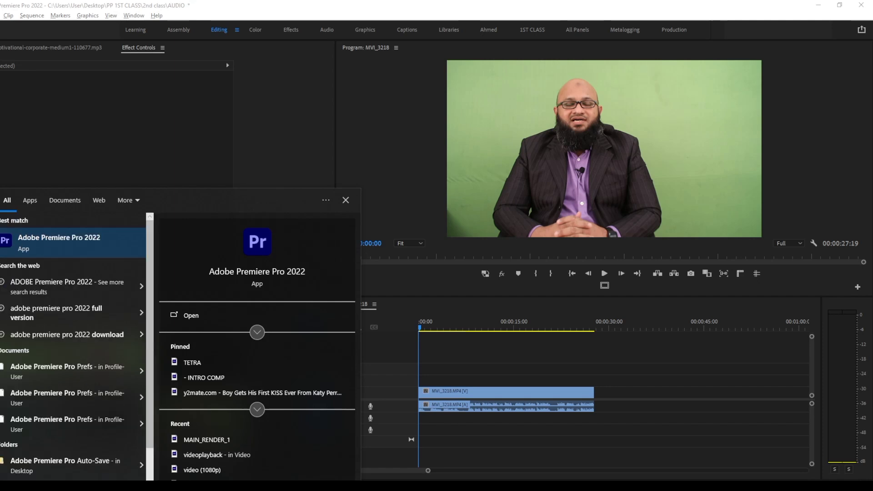
Refine the computer search to ADOBE AUDI and open the Adobe Audition web result
key(BackSpace)
key(BackSpace)
key(BackSpace)
key(BackSpace)
key(BackSpace)
key(BackSpace)
key(BackSpace)
key(BackSpace)
key(BackSpace)
key(BackSpace)
key(BackSpace)
key(BackSpace)
key(BackSpace)
key(BackSpace)
key(BackSpace)
key(BackSpace)
key(BackSpace)
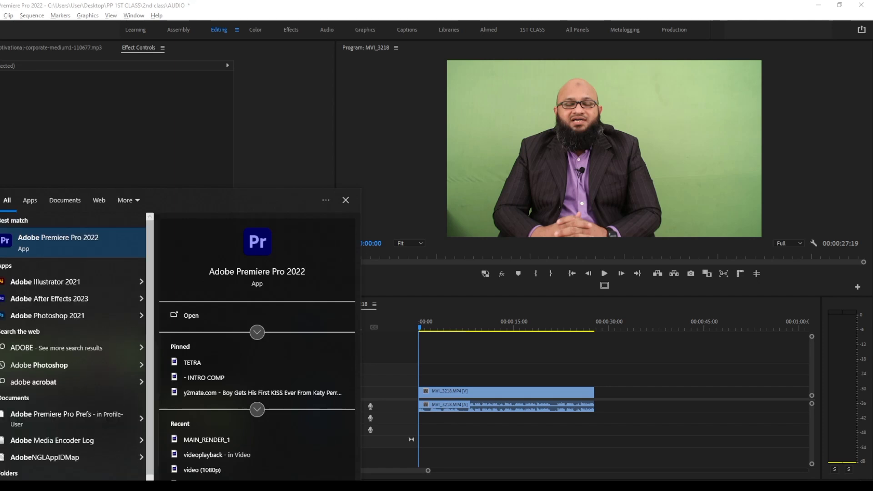
text(AUDI)
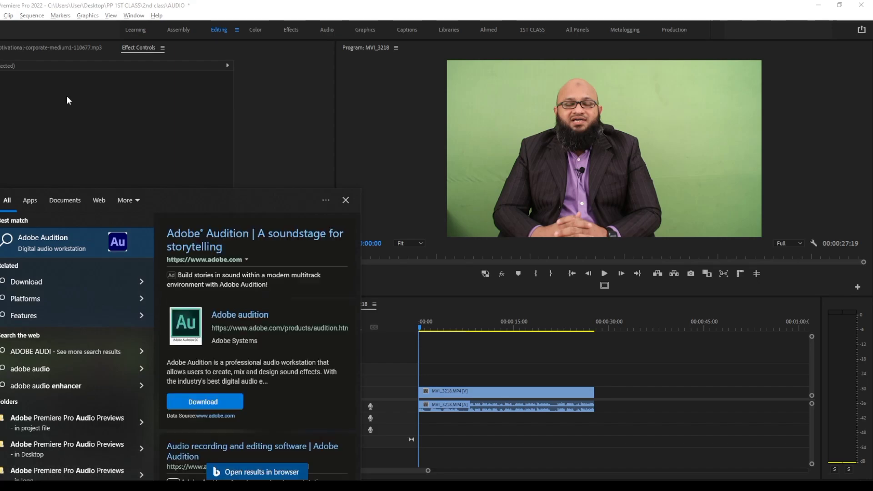
click(55, 249)
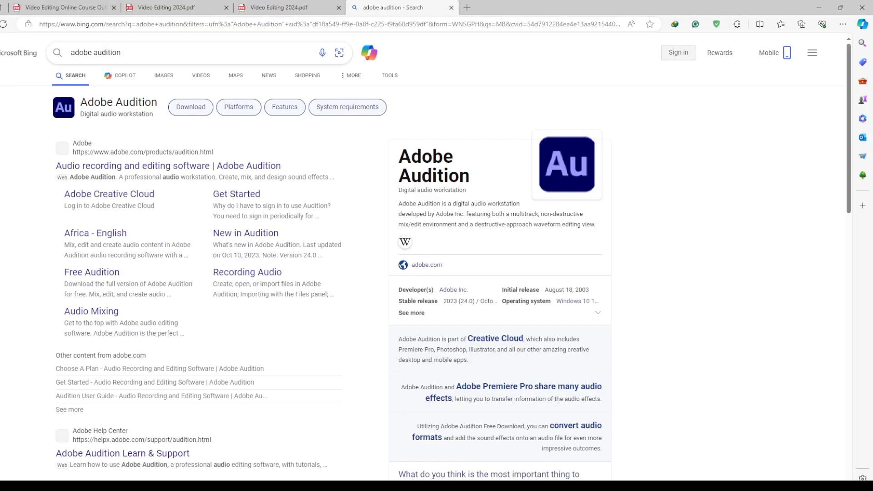
Look through the computer's installed applications, especially the Adobe entries, for Adobe Audition
key(super)
scroll(43, 375, down, 3)
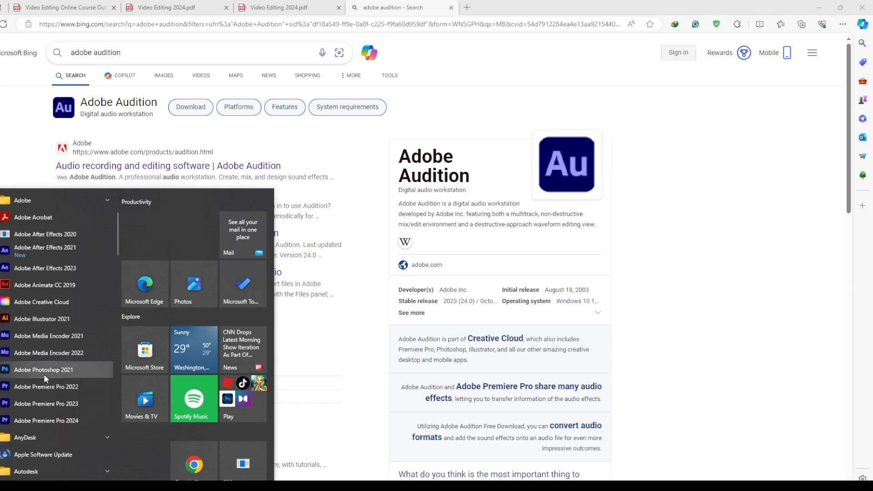
scroll(59, 361, down, 5)
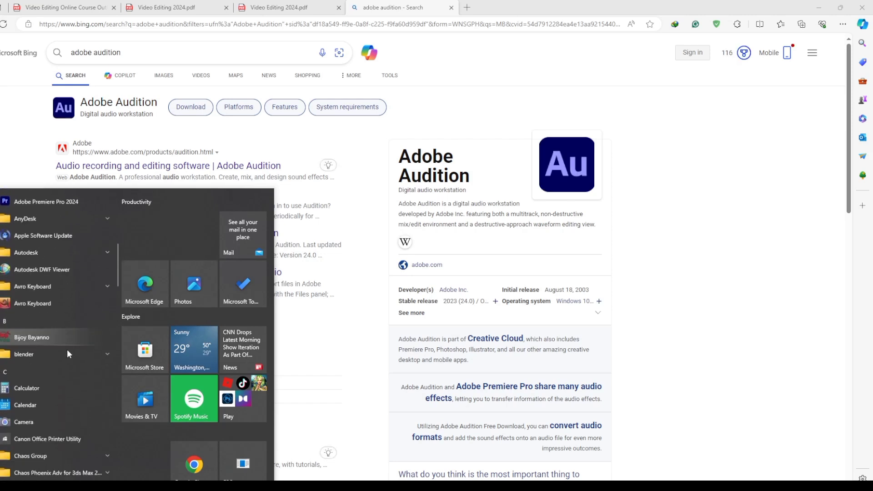
scroll(67, 350, down, 5)
scroll(50, 408, up, 10)
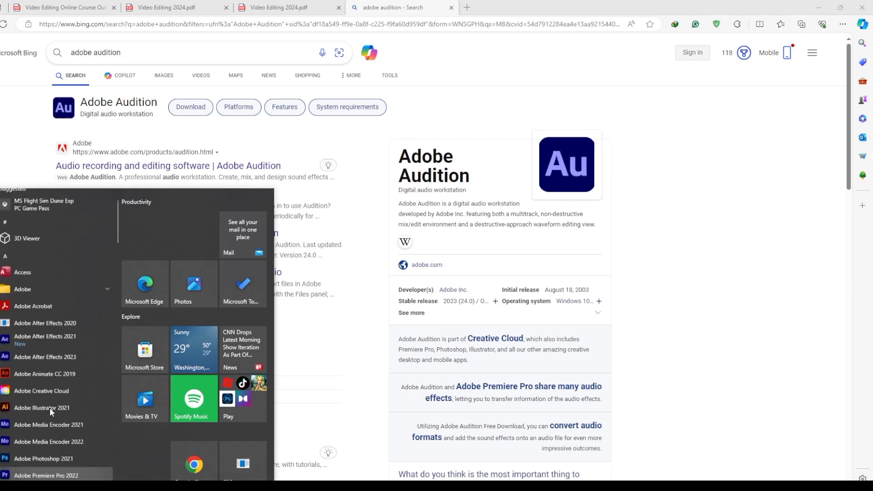
scroll(56, 380, down, 1)
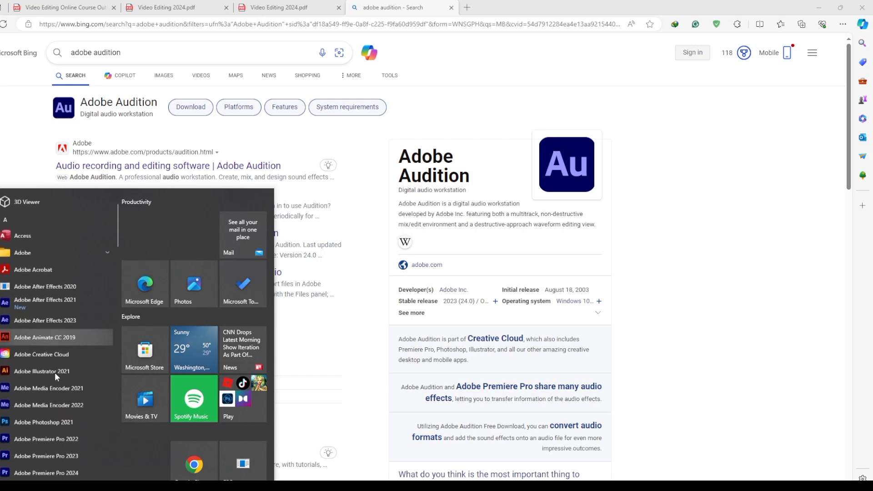
scroll(57, 372, down, 3)
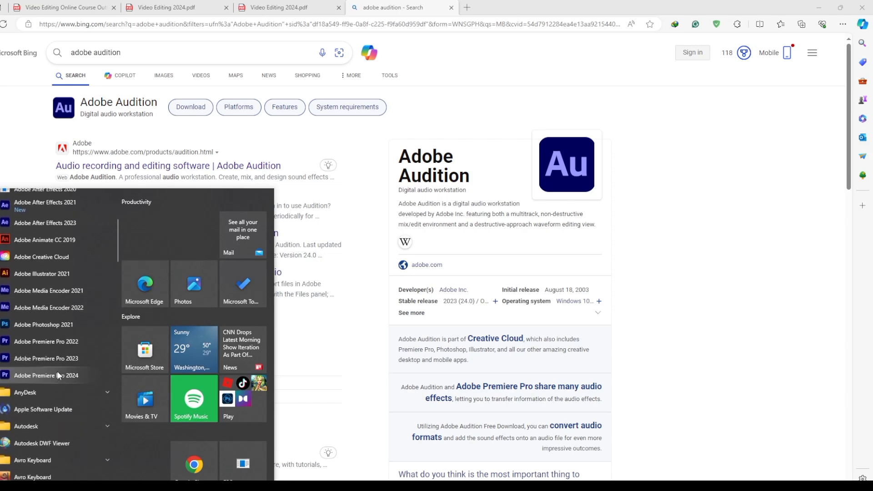
scroll(56, 371, up, 5)
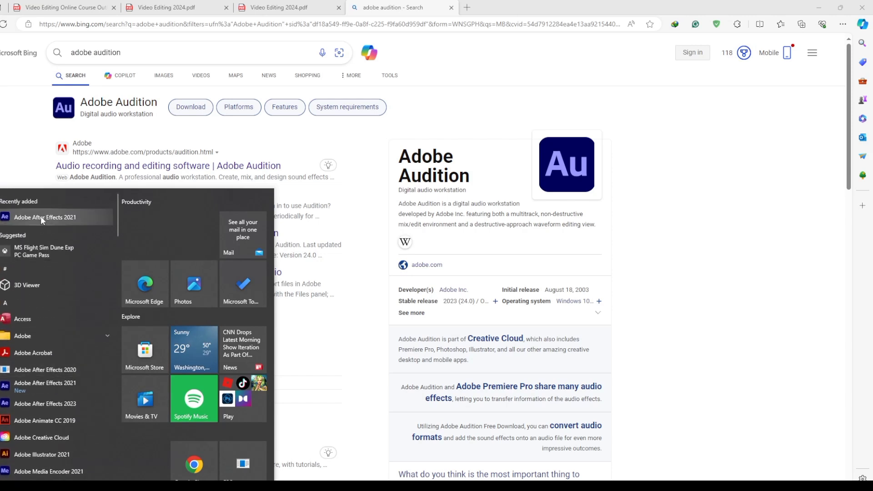
scroll(79, 291, down, 15)
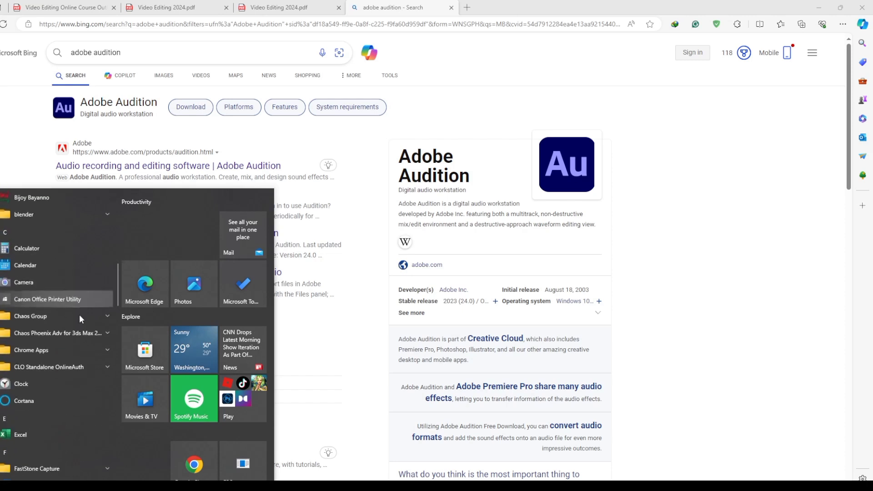
scroll(79, 315, down, 20)
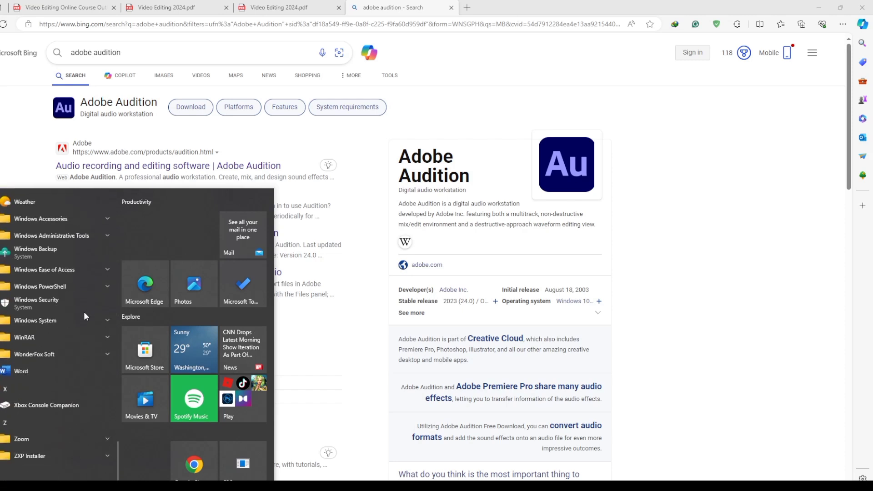
scroll(86, 308, up, 20)
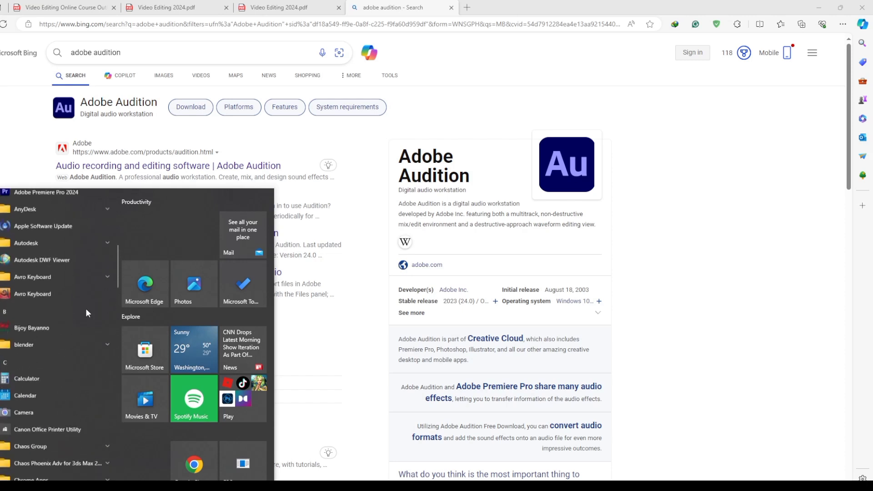
scroll(86, 309, up, 5)
scroll(86, 309, down, 3)
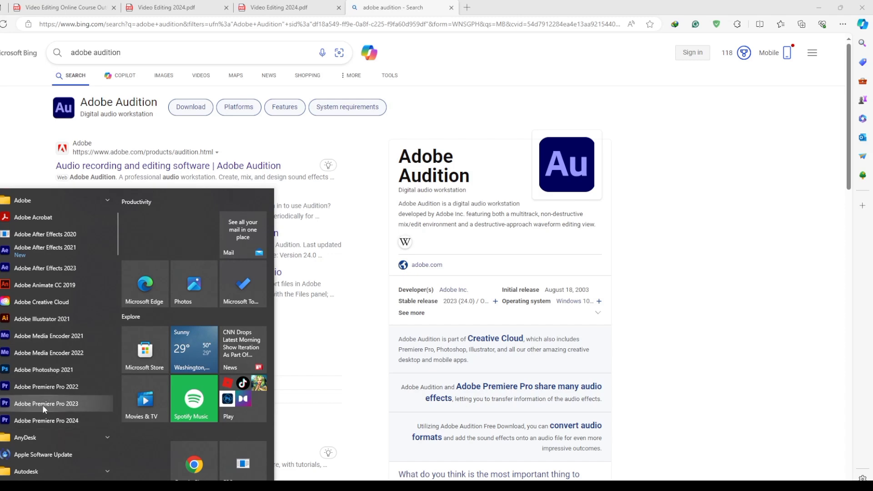
scroll(41, 310, up, 3)
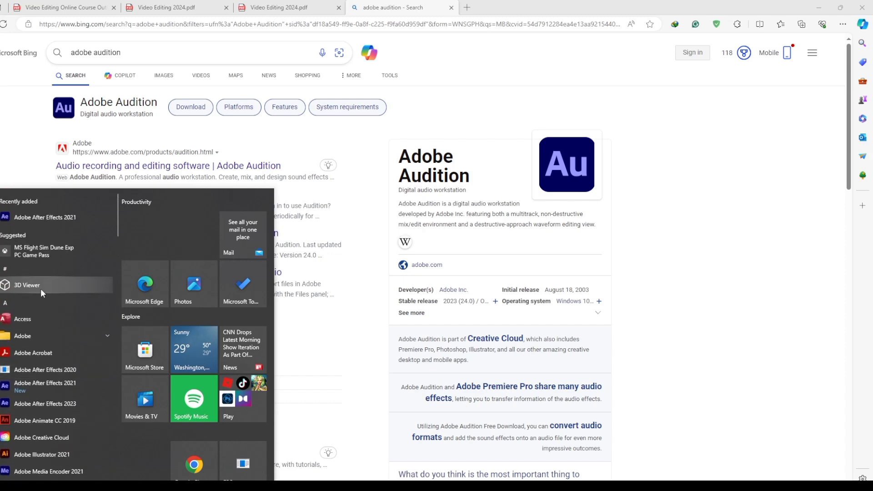